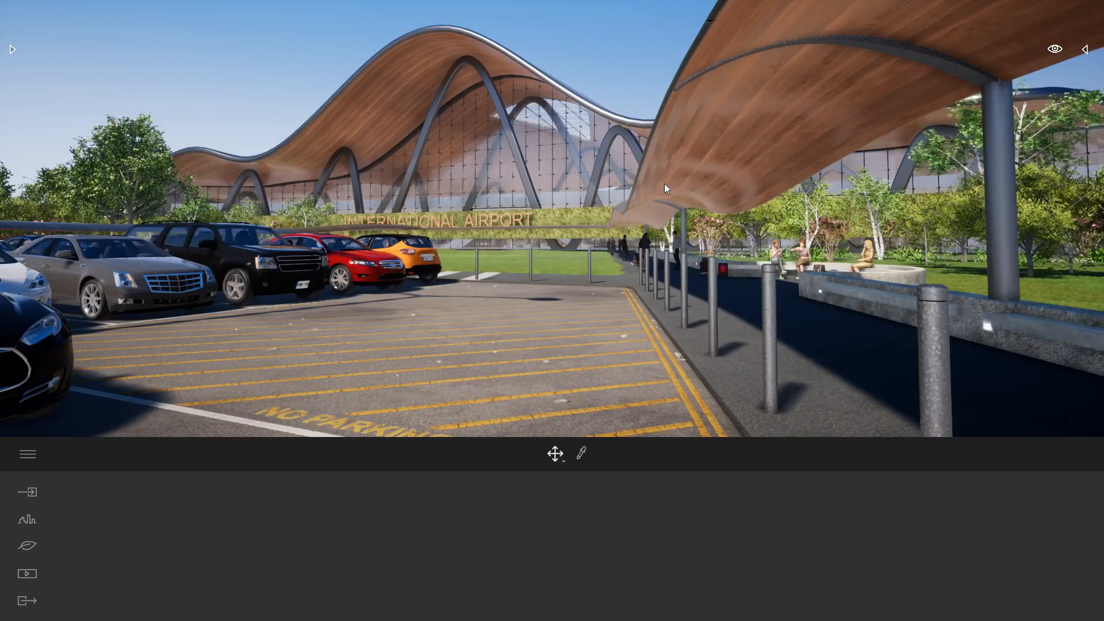
Examine the airport car park, the covered walkway and the seating area from several viewpoints.
key("d")
key("d")
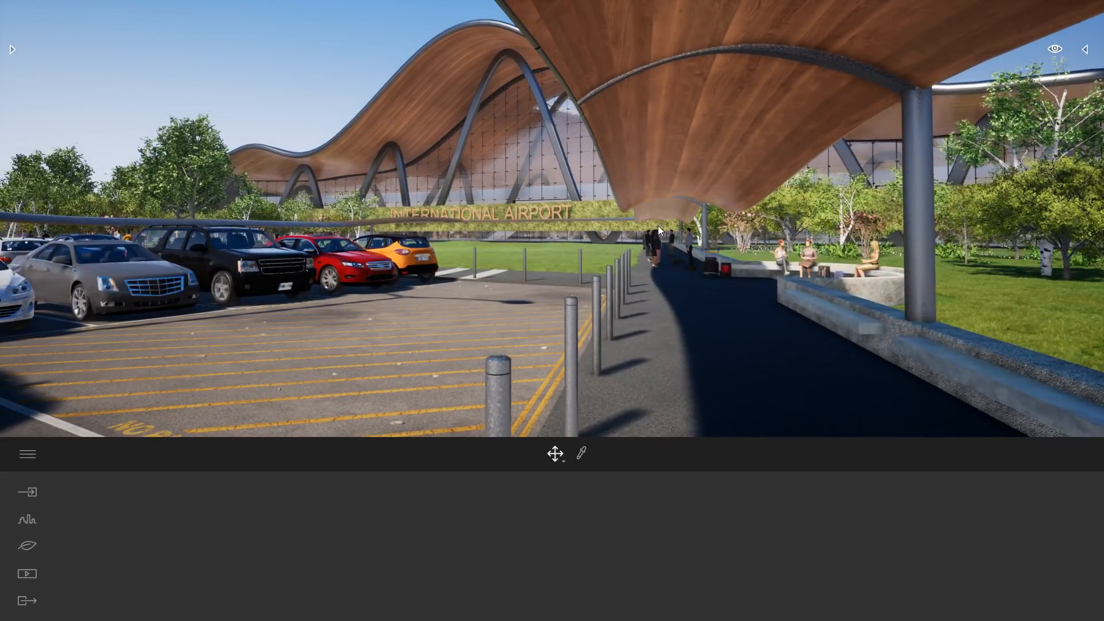
key("d")
key("w")
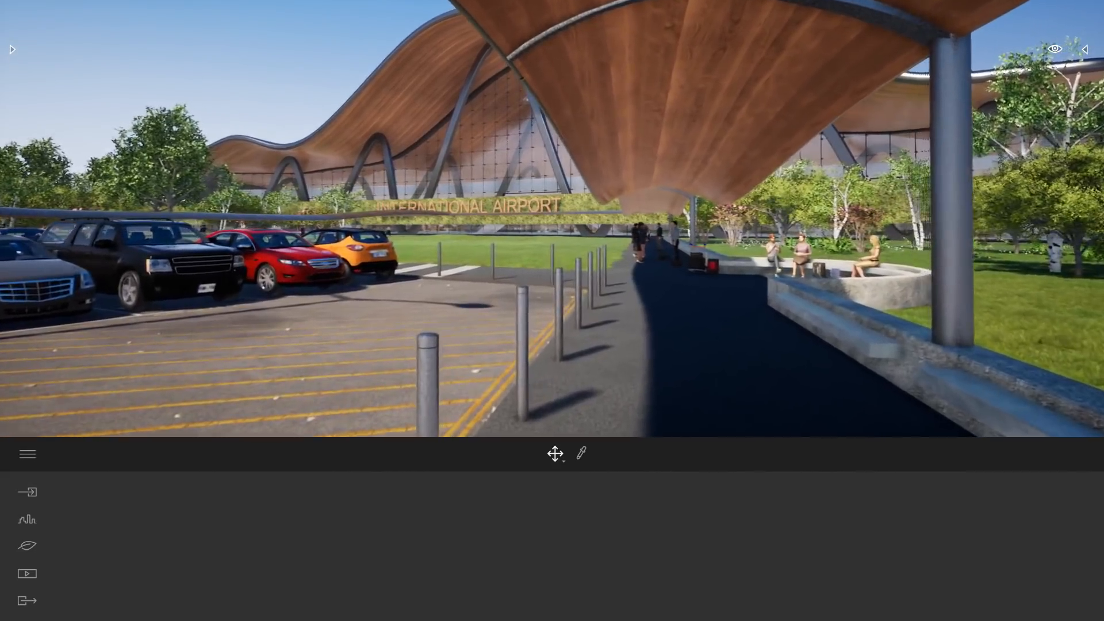
key("w")
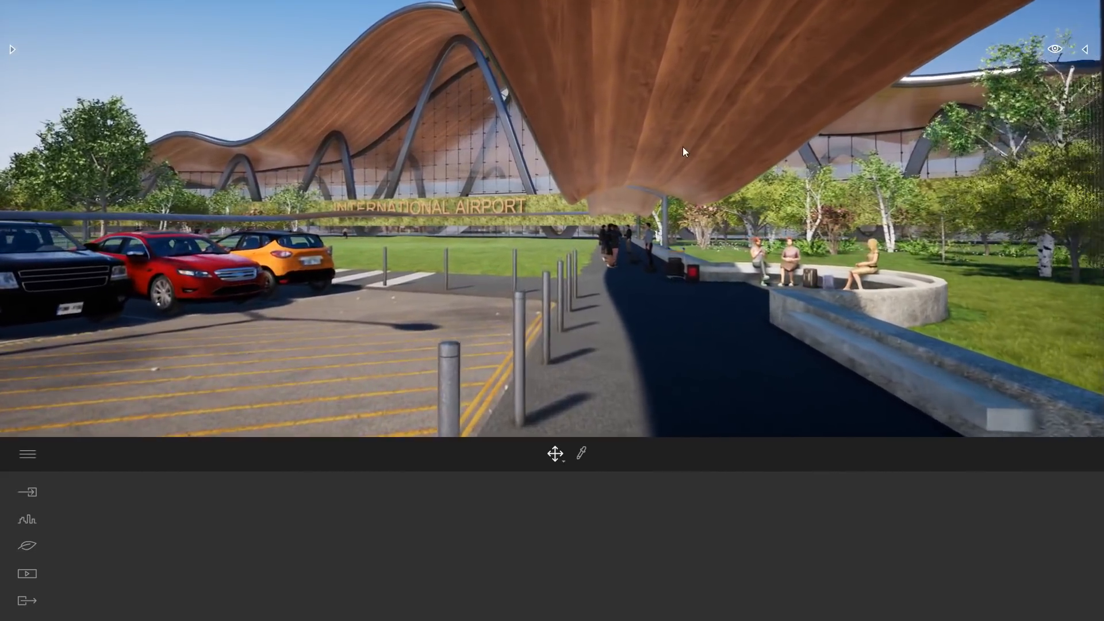
key("w")
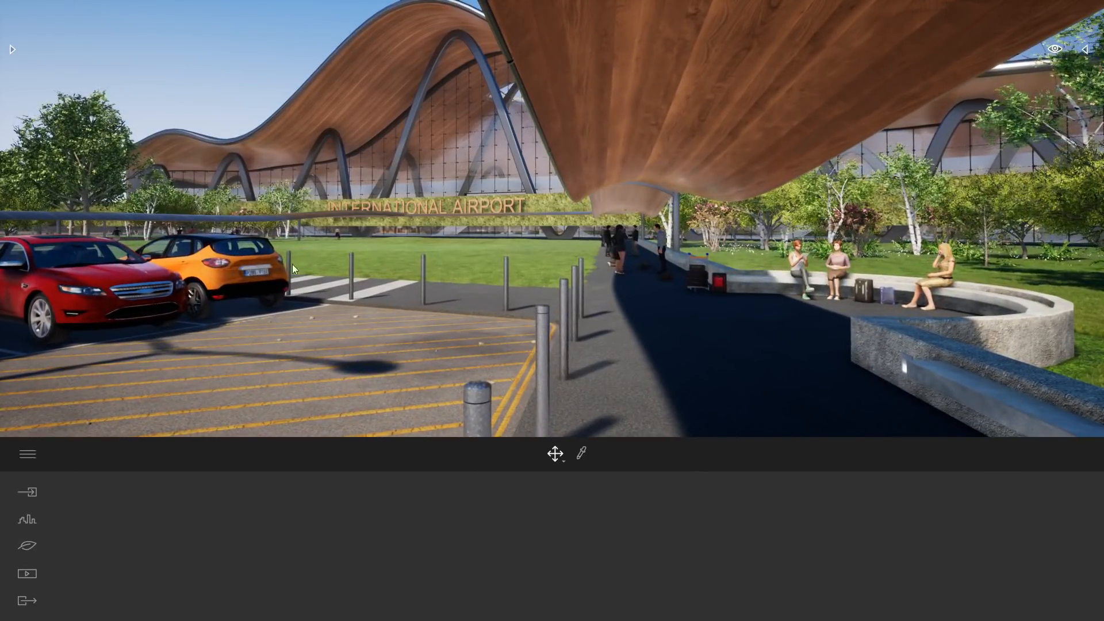
right_click_drag(292, 269, 464, 288)
key("a")
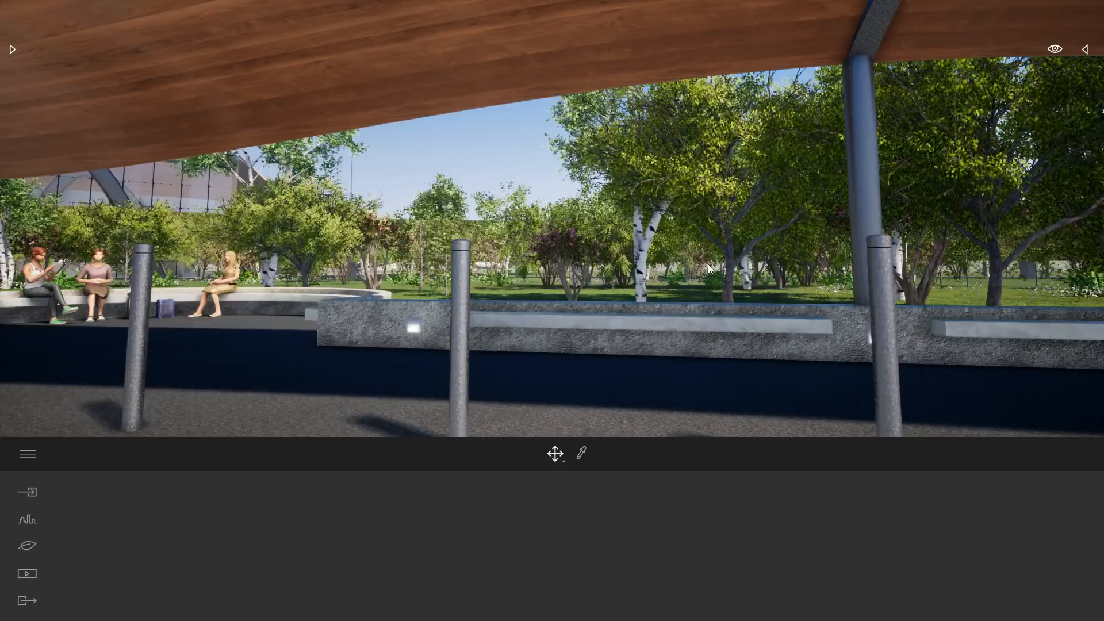
right_click_drag(724, 261, 221, 265)
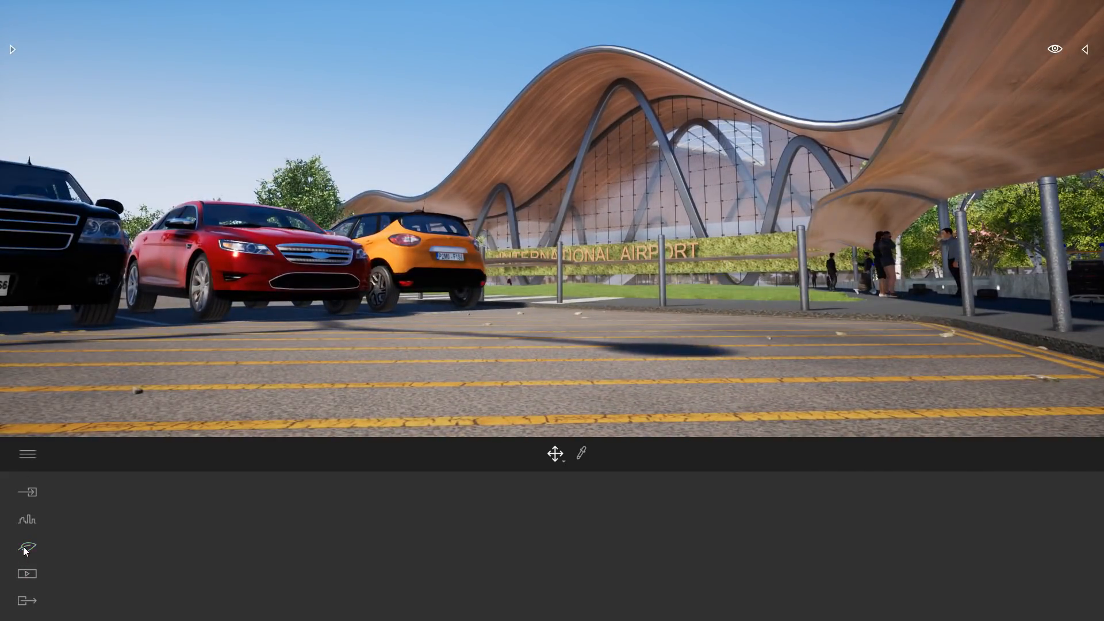
Change the scene's weather from clear sun through clouds to rain and inspect the wet car park.
left_click(509, 532)
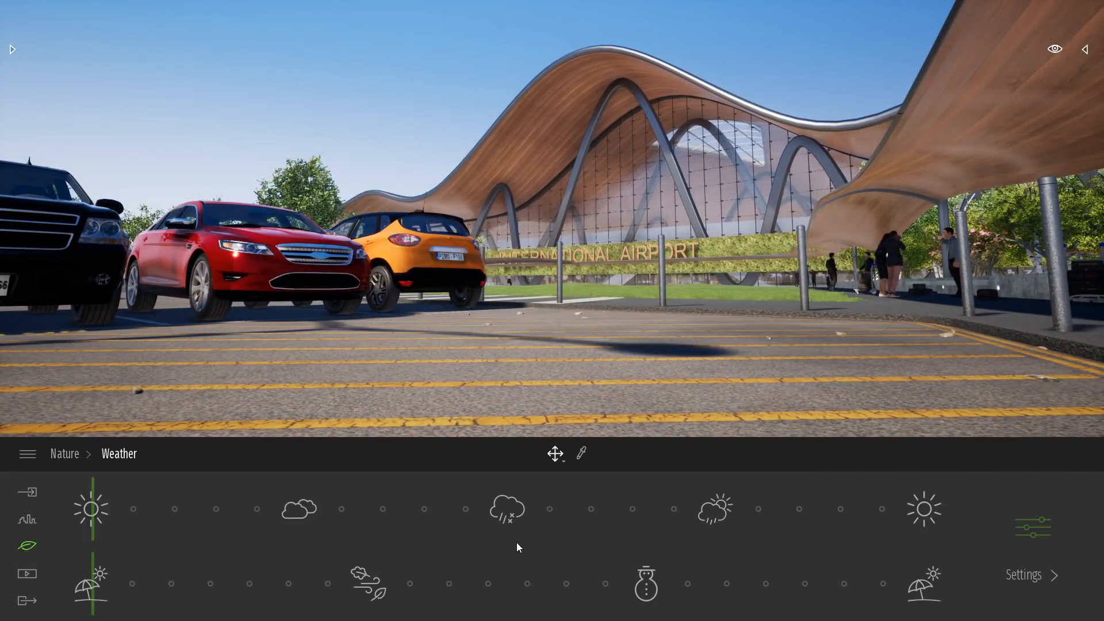
left_click(128, 569)
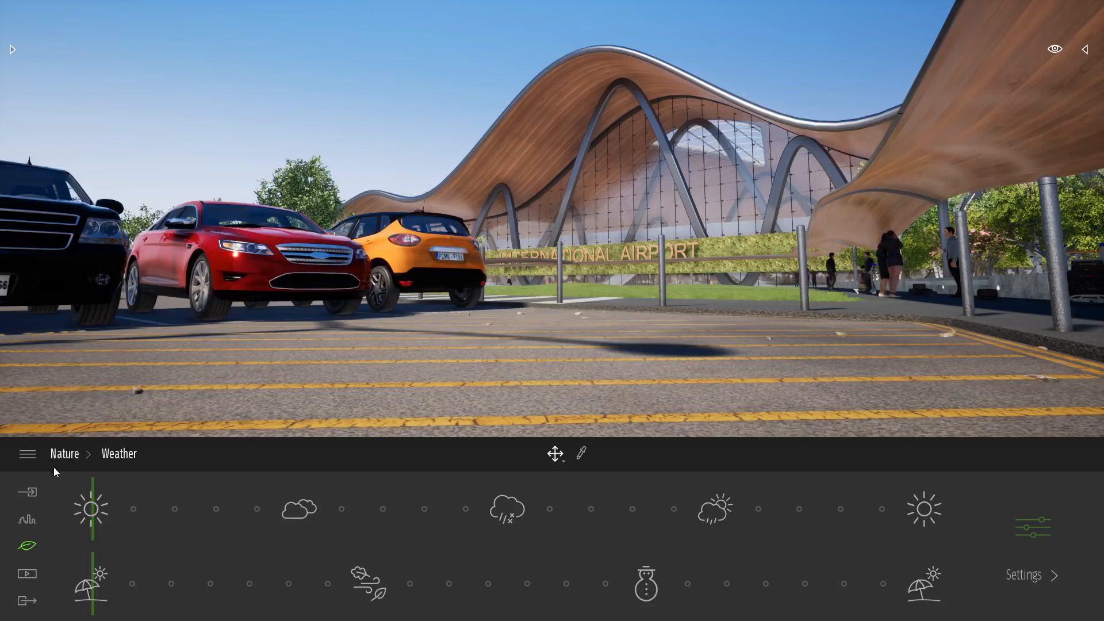
left_click_drag(124, 508, 302, 506)
left_click_drag(374, 504, 517, 506)
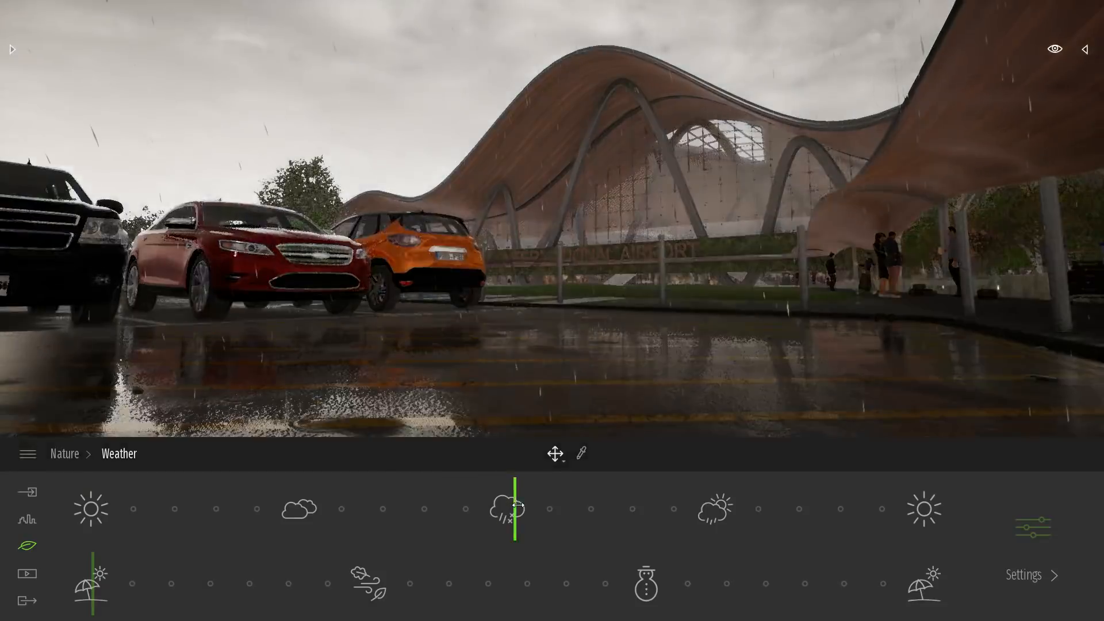
key("s")
right_click_drag(680, 365, 680, 418)
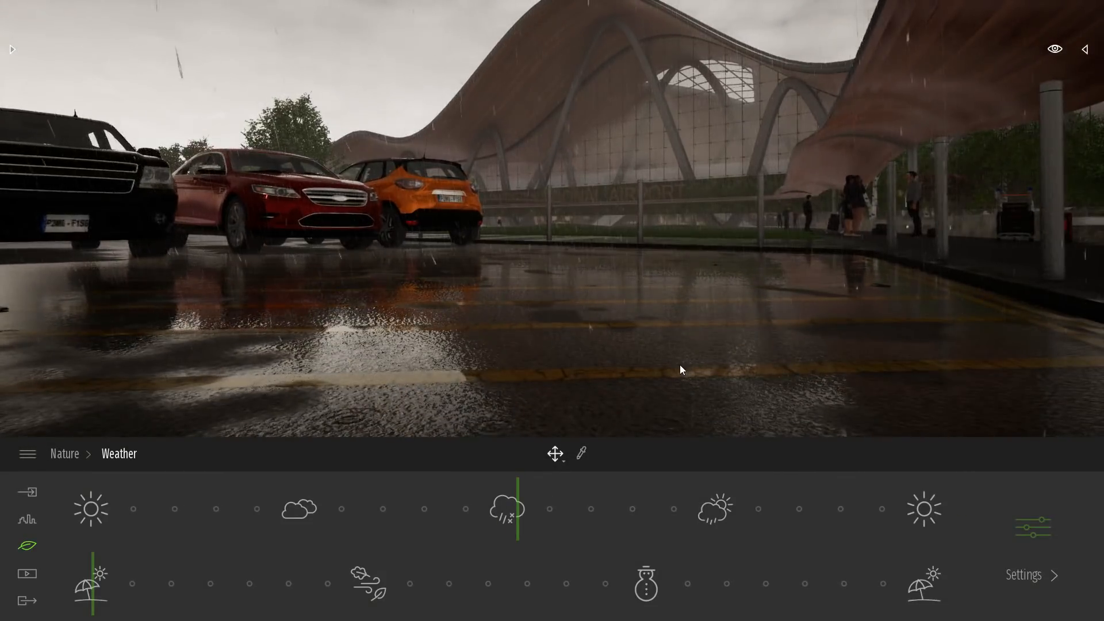
right_click_drag(682, 360, 700, 330)
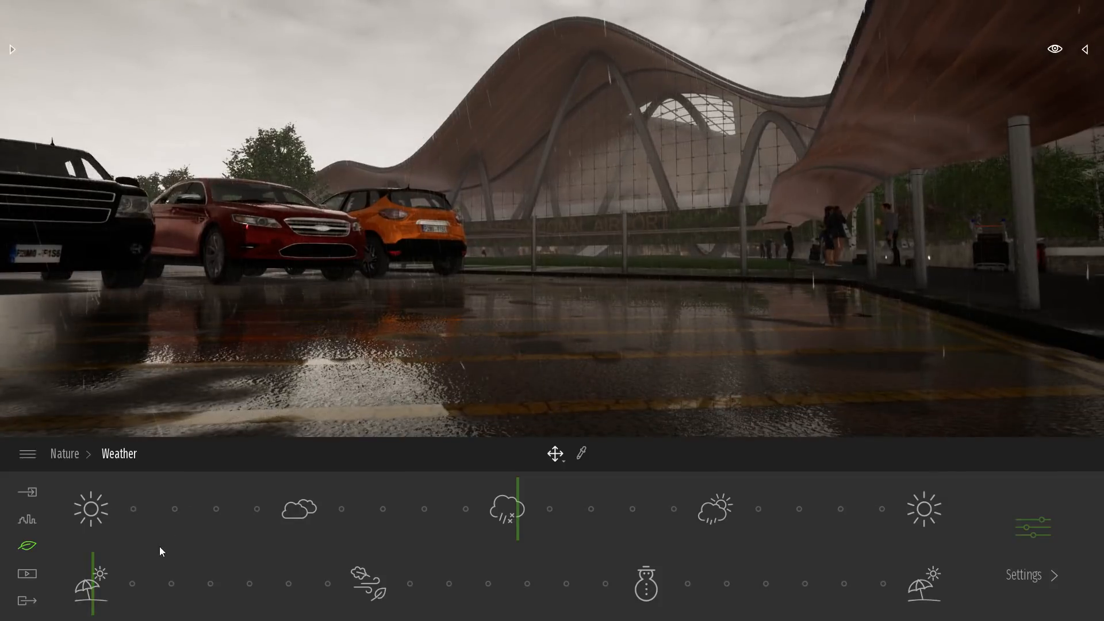
right_click_drag(641, 370, 770, 368)
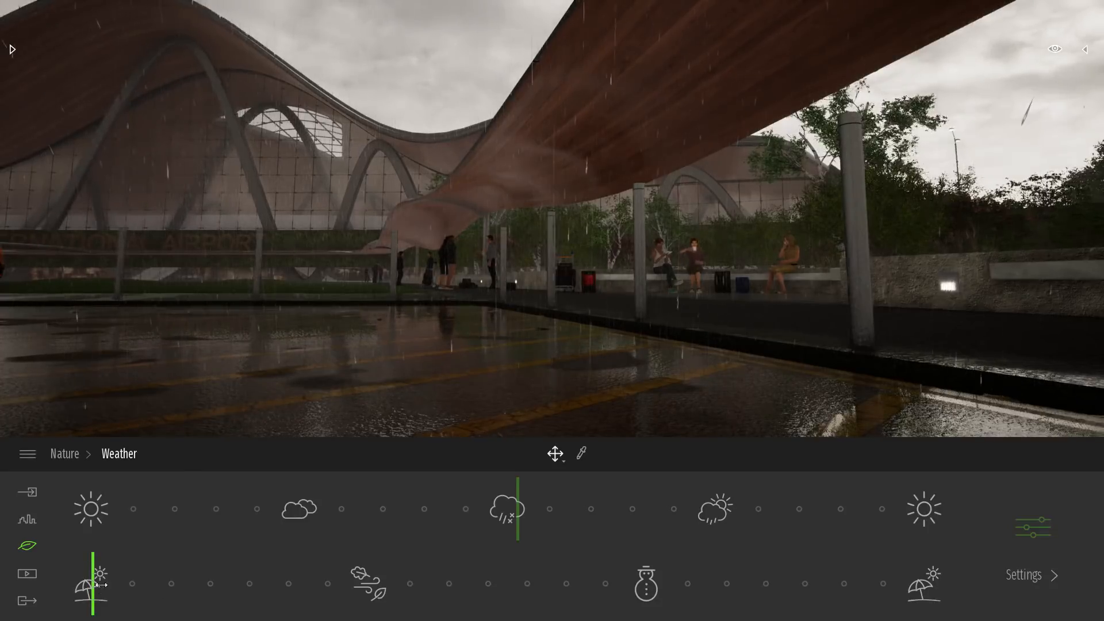
Change the season to autumn and on to winter, and inspect the snow-covered car park.
left_click_drag(100, 585, 375, 591)
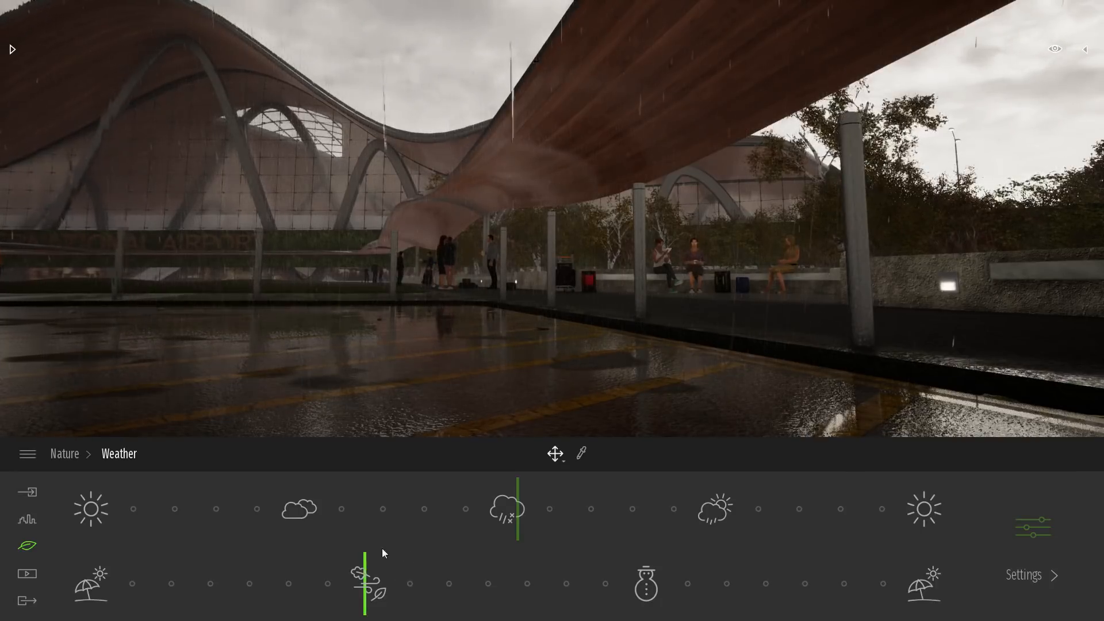
left_click_drag(385, 585, 650, 586)
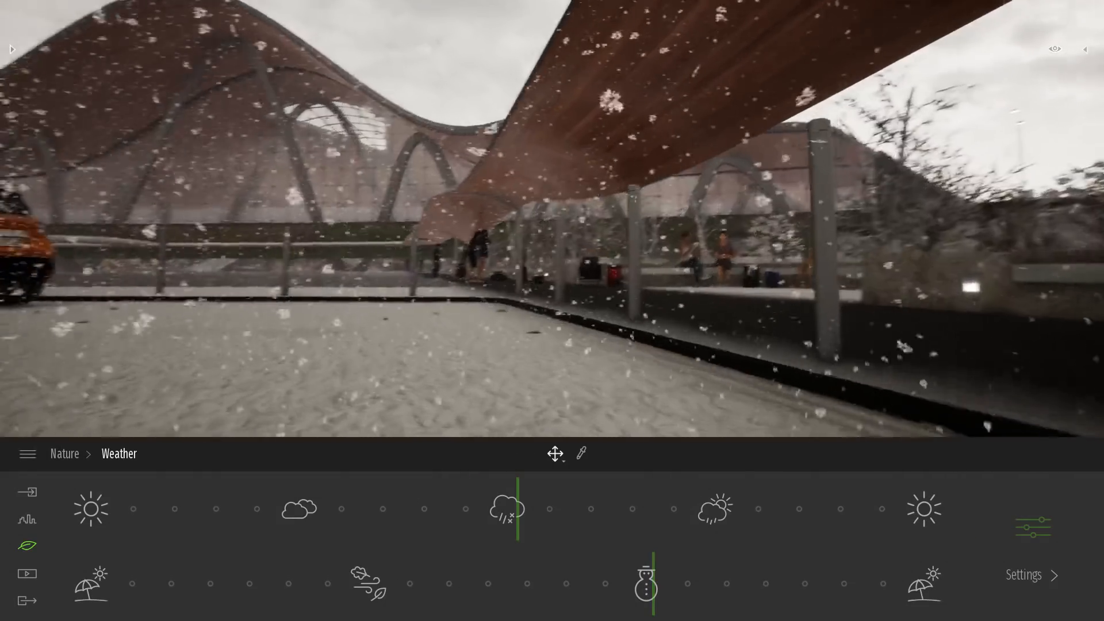
right_click_drag(552, 219, 397, 236)
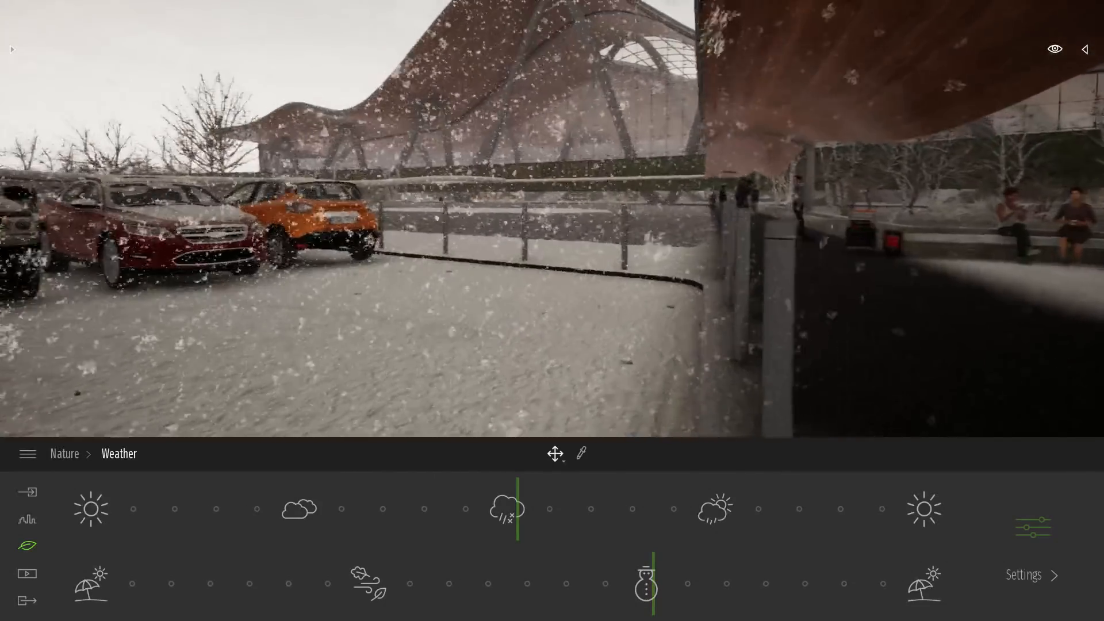
right_click_drag(752, 243, 661, 224)
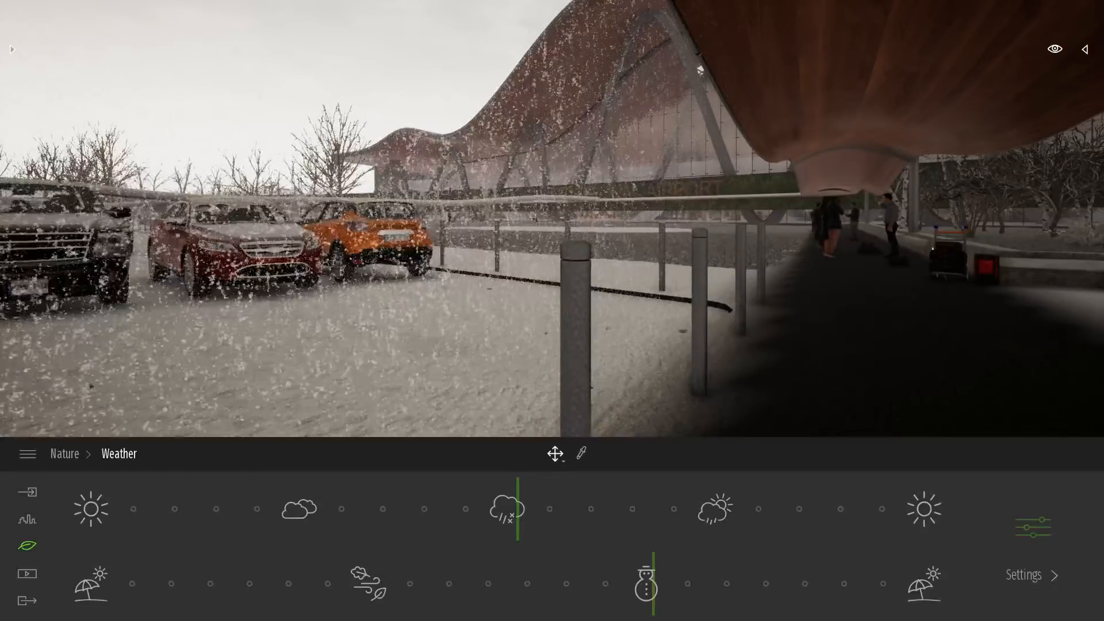
middle_click_drag(784, 364, 920, 367, "shift")
right_click_drag(501, 369, 464, 333)
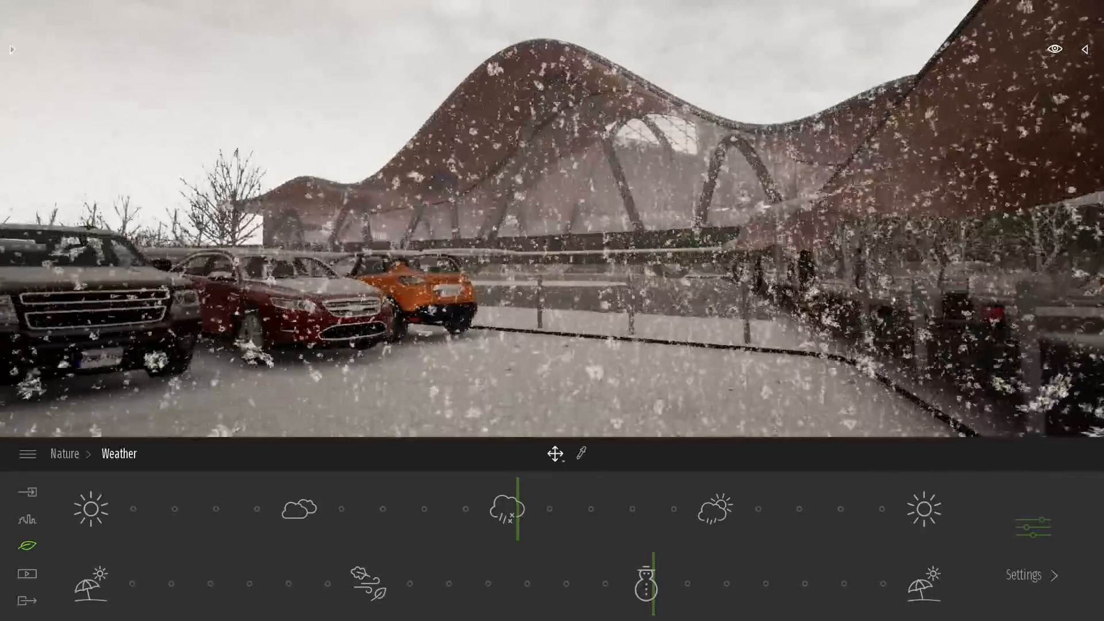
Reset the season to summer and the weather to clear sun.
left_click_drag(626, 587, 87, 593)
left_click_drag(168, 511, 89, 506)
Place a Blackgum 2 tree beyond the covered walkway and two Hook thorn 1 trees on the large lawn.
key("w")
right_click_drag(757, 302, 587, 356)
key("e")
right_click_drag(230, 75, 248, 101)
right_click_drag(509, 143, 496, 139)
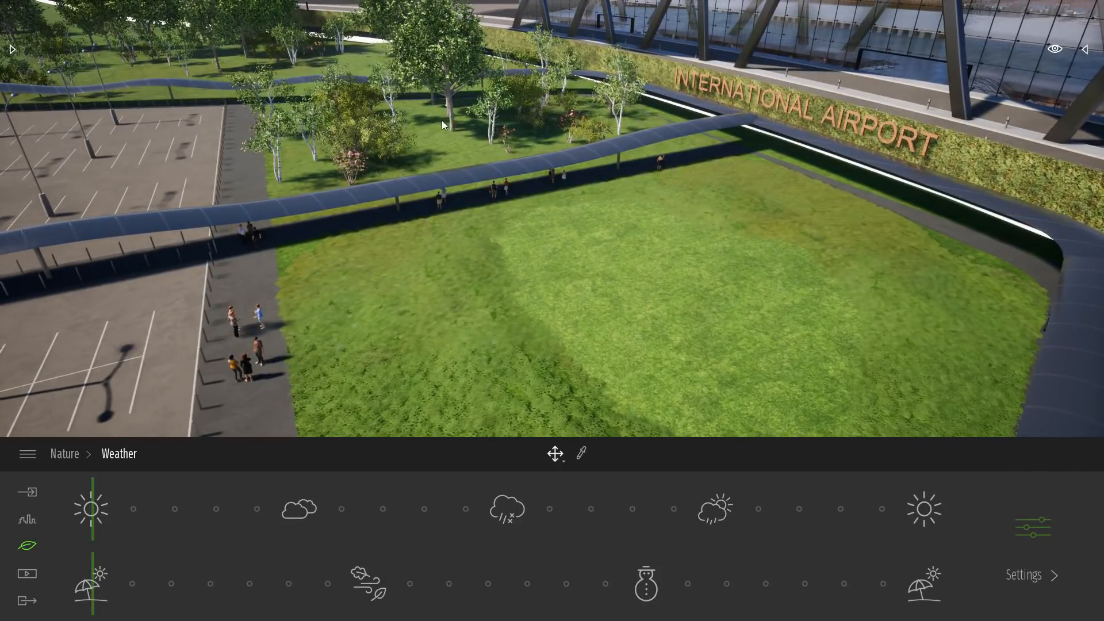
left_click(12, 51)
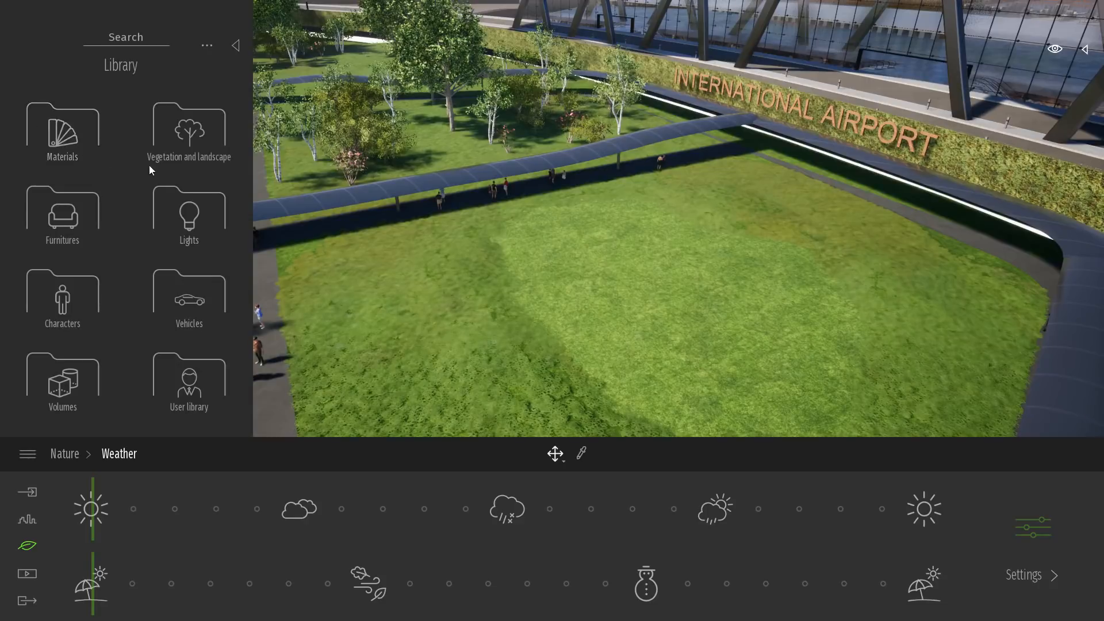
left_click(180, 135)
left_click(180, 136)
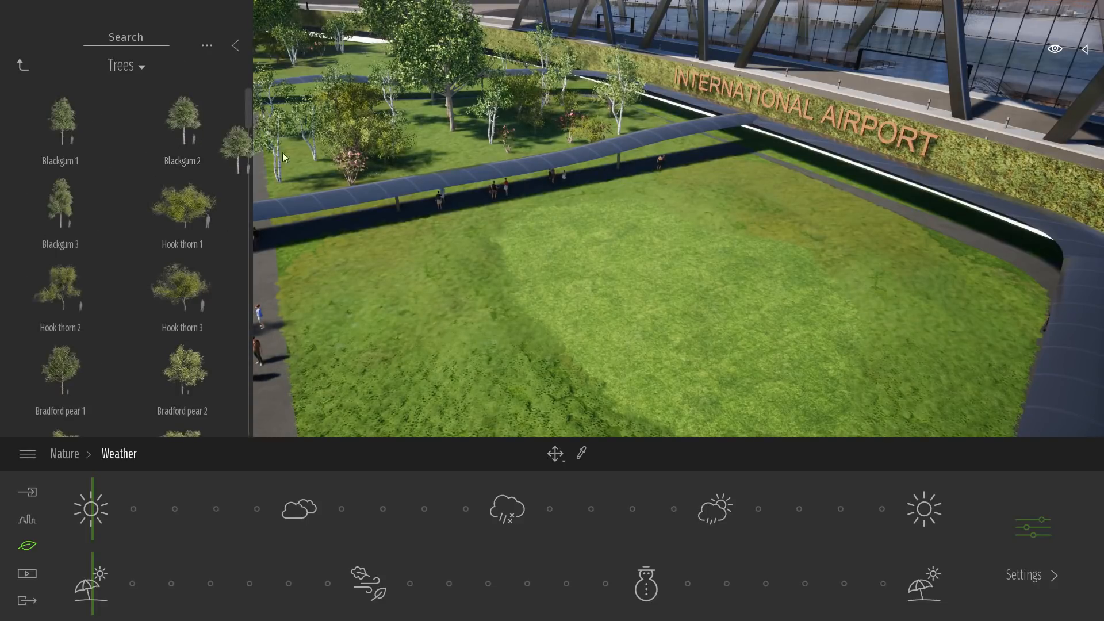
left_click(448, 148)
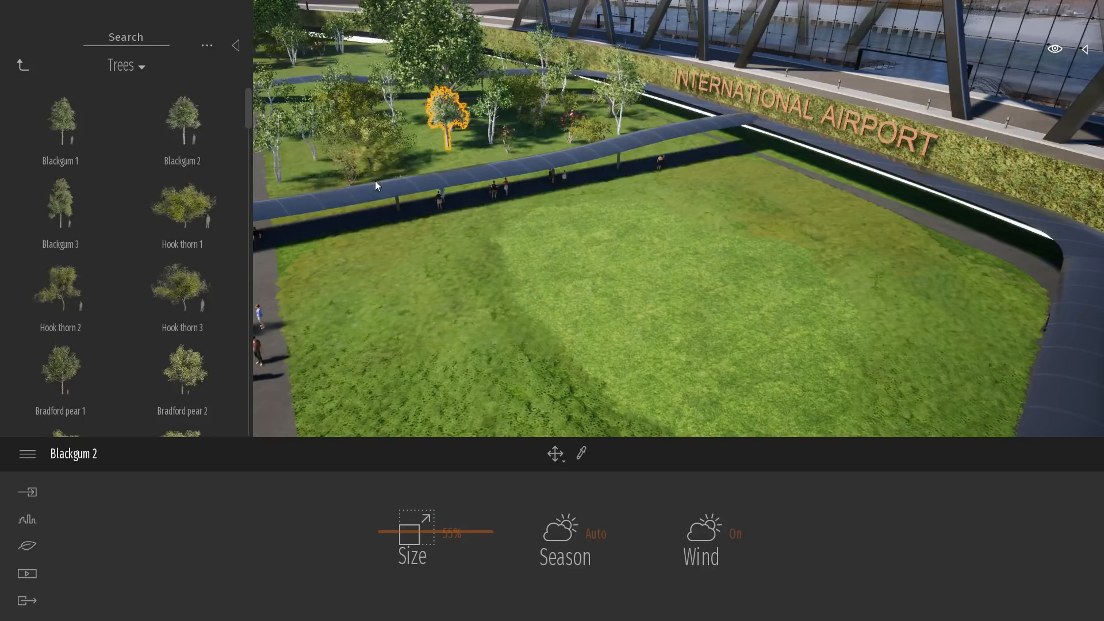
left_click(416, 248)
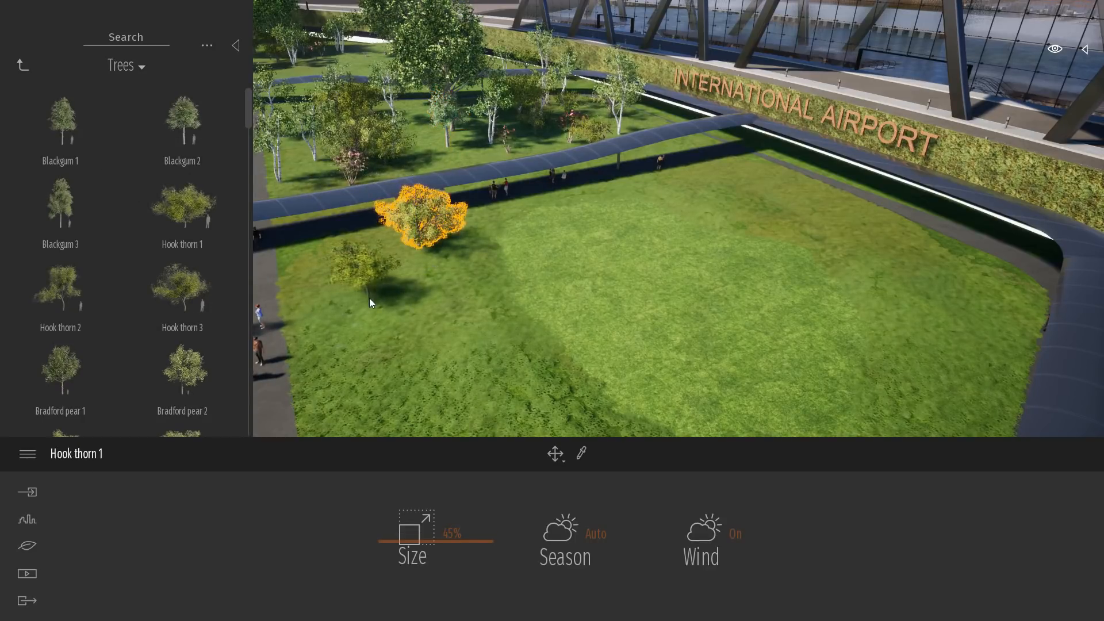
left_click(369, 298)
Place a mix of Blackgum 3 and Hook thorn 1 trees along the lawn's edge beside the footpath.
left_click(88, 244)
left_click(307, 265)
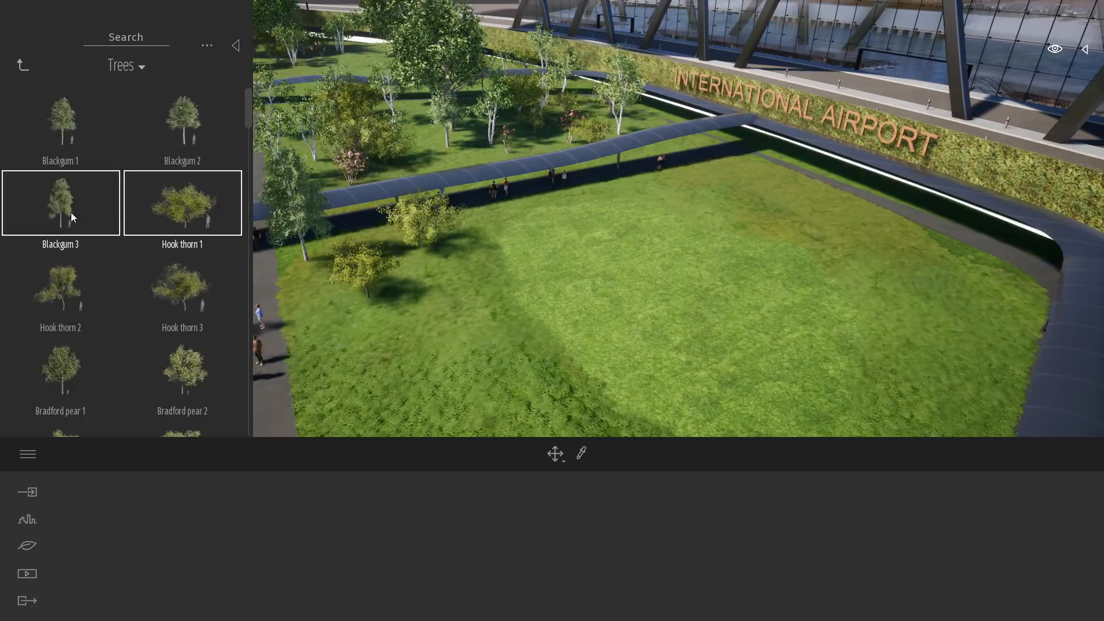
left_click(100, 217)
left_click(443, 275)
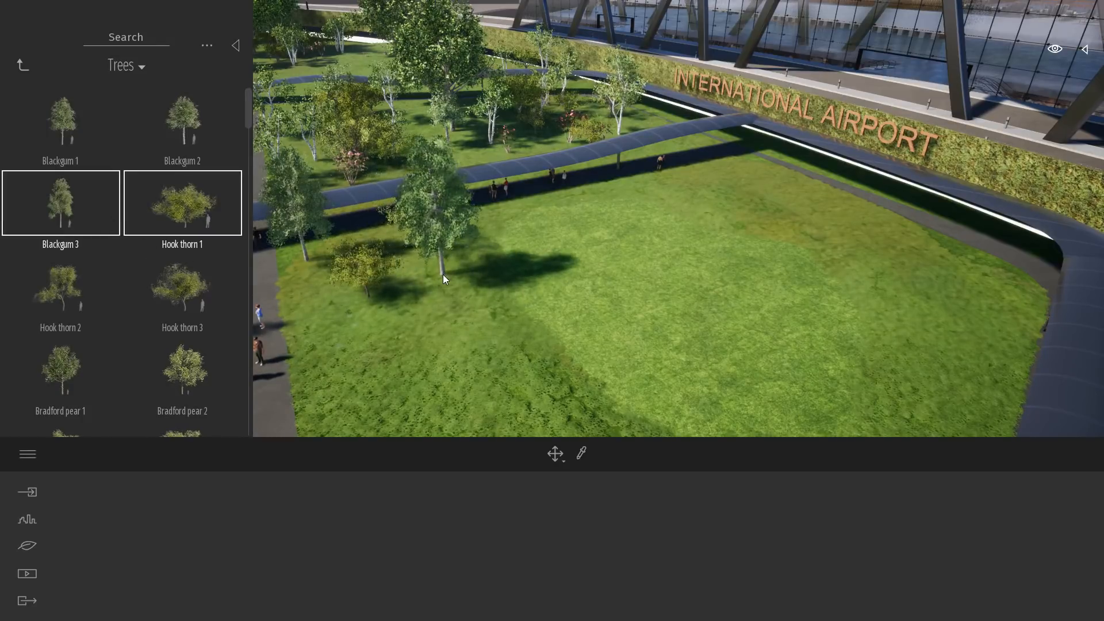
left_click(385, 310)
left_click(309, 351)
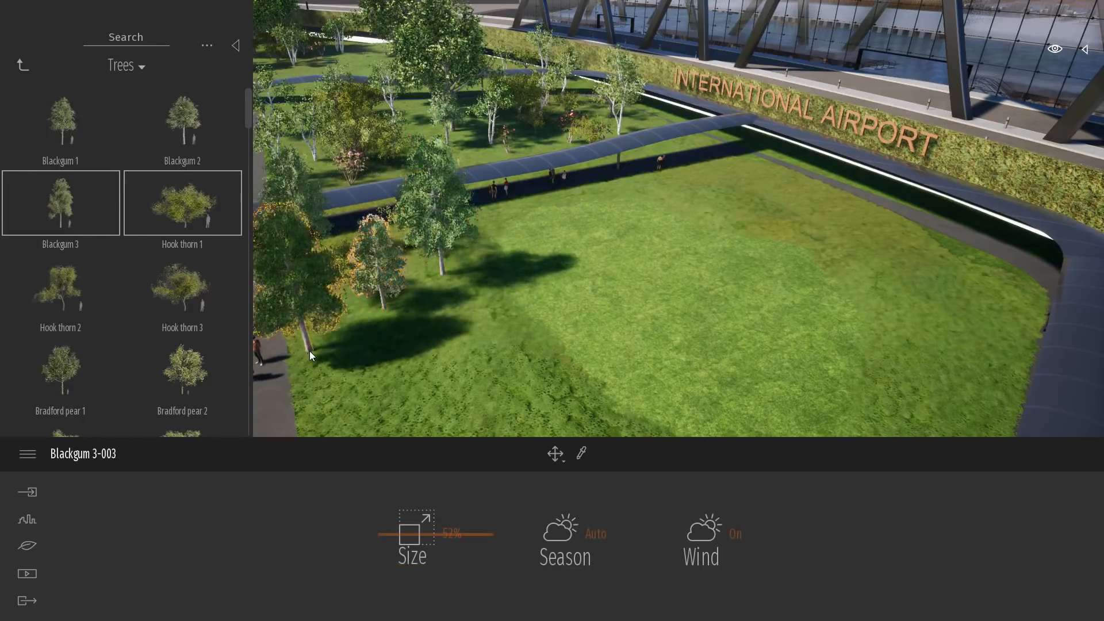
left_click(350, 246)
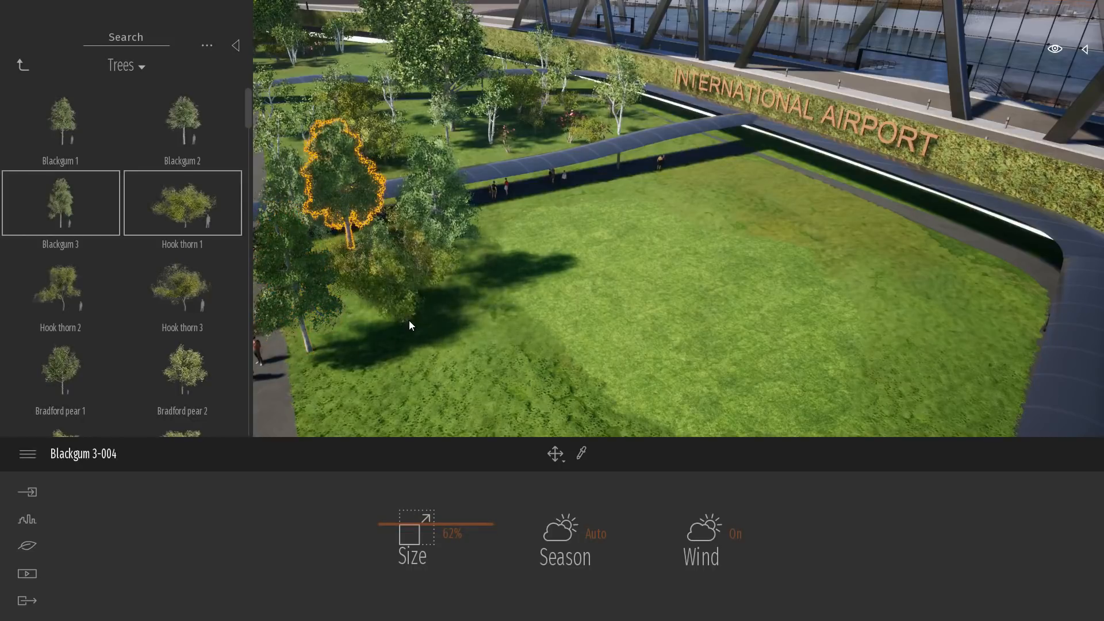
left_click(381, 385)
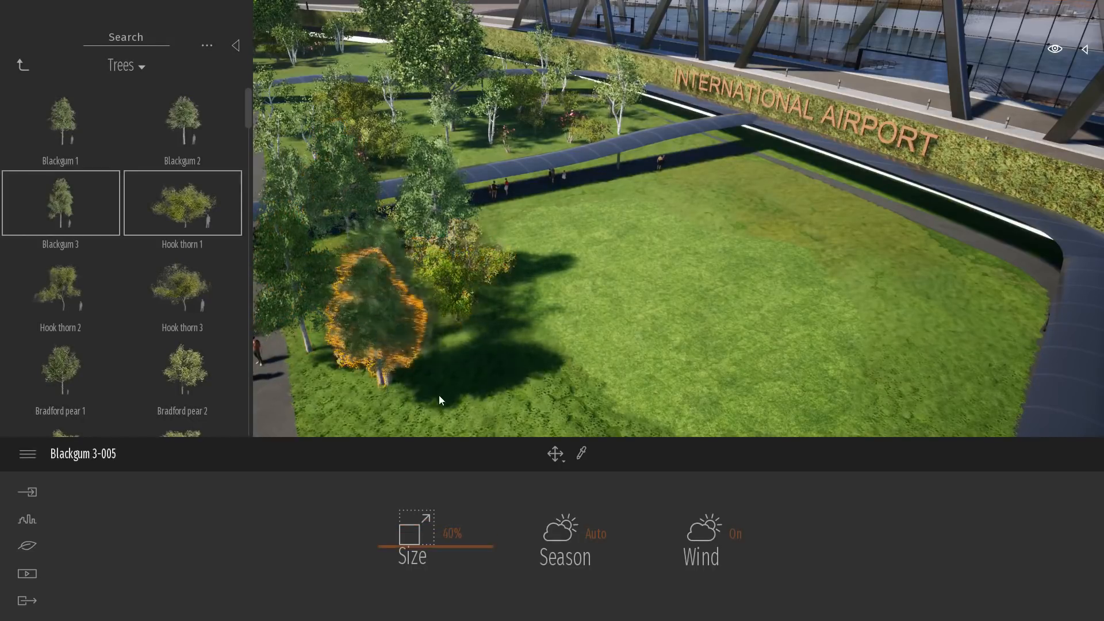
left_click(482, 398)
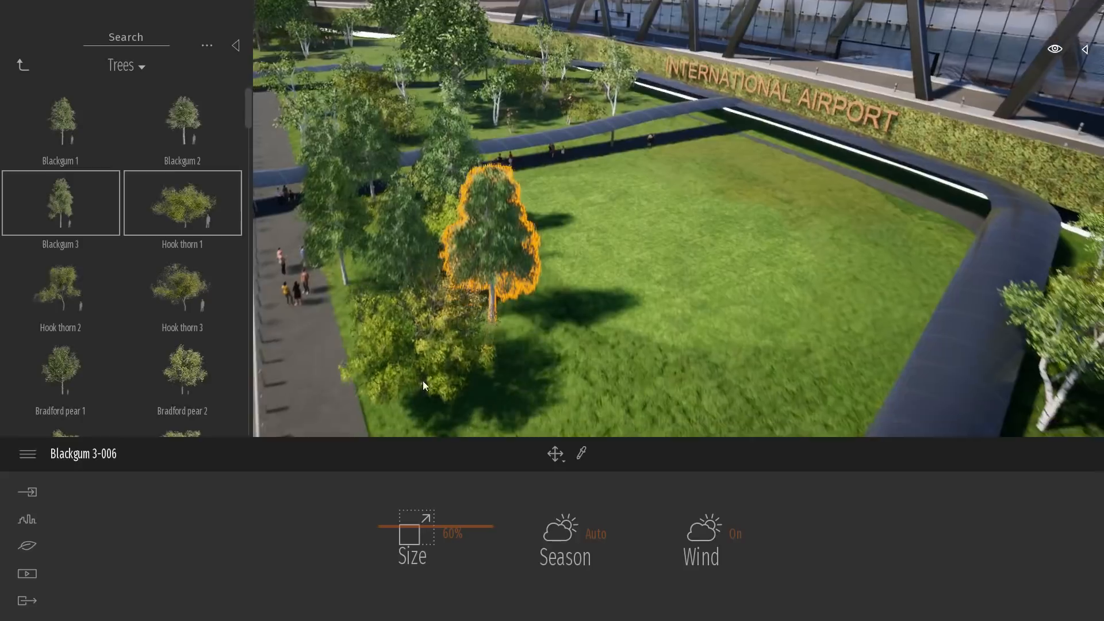
left_click(427, 369)
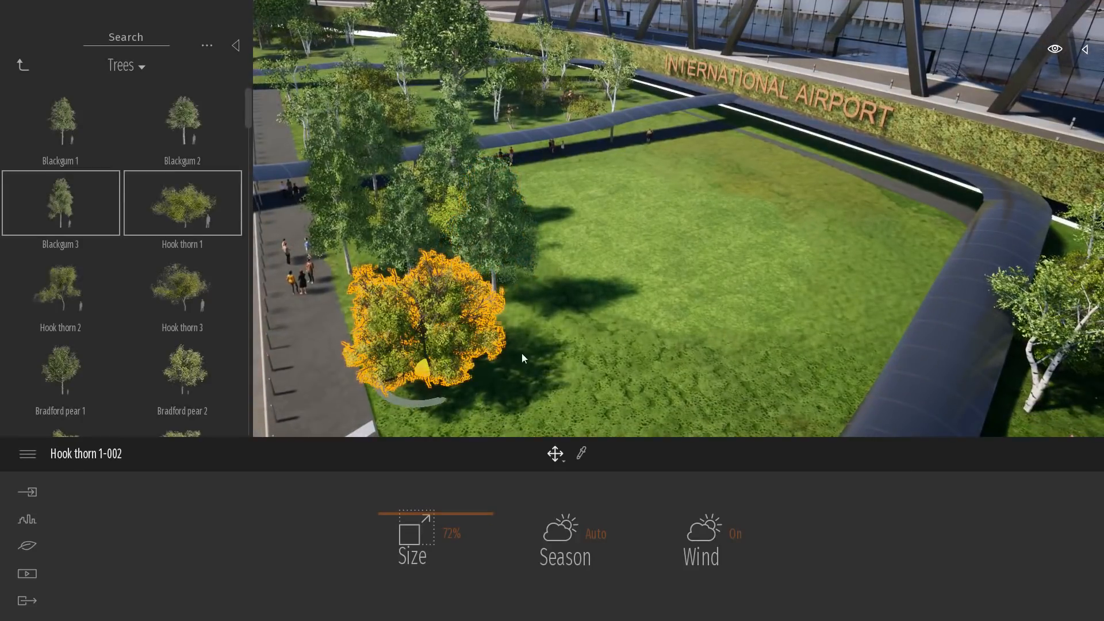
left_click(561, 338)
Paint Crape myrtle, White birch 1 and Hook thorn 1 vegetation along the lawn's terminal side with a 10.0 m brush at 100% density.
right_click_drag(662, 312, 683, 303)
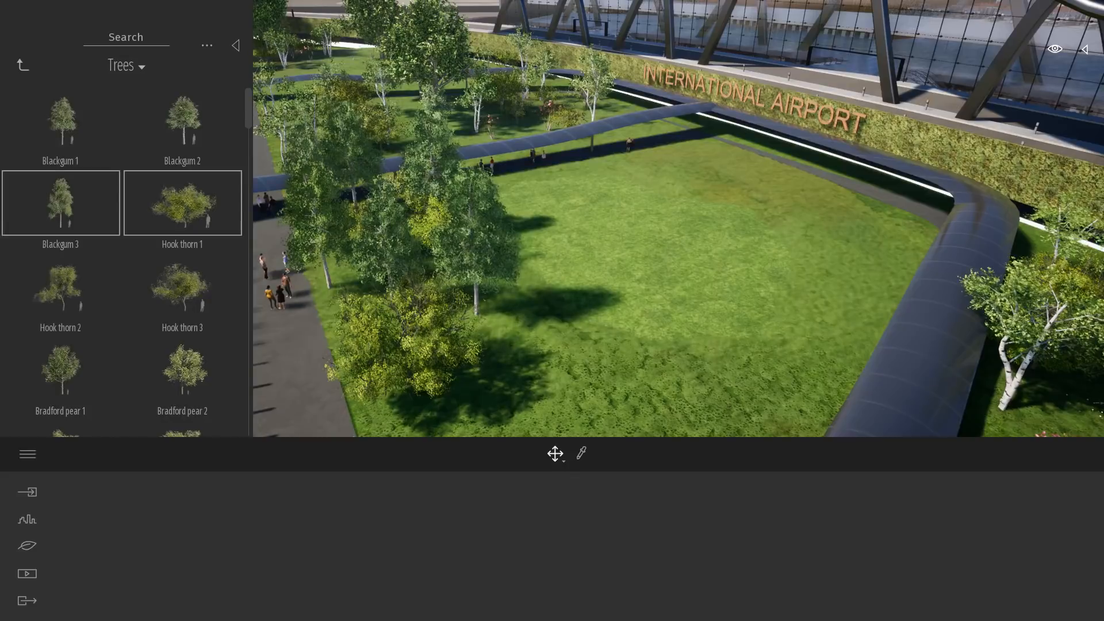
mouse_move(662, 312)
right_mouse_down()
mouse_move(677, 312)
mouse_move(664, 312)
right_mouse_up()
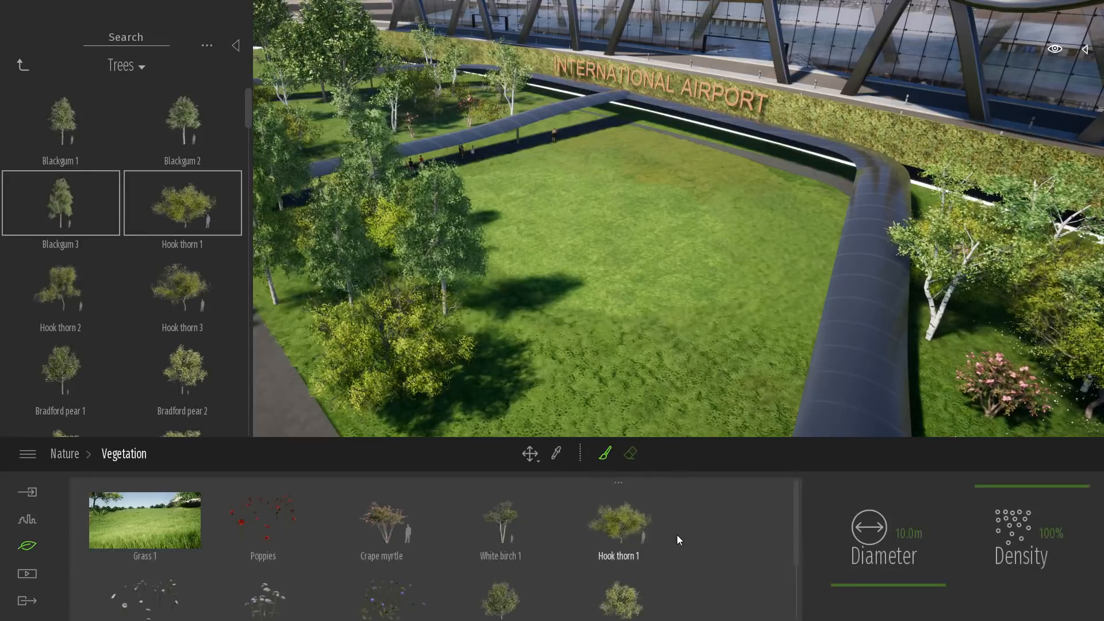
left_click(678, 536)
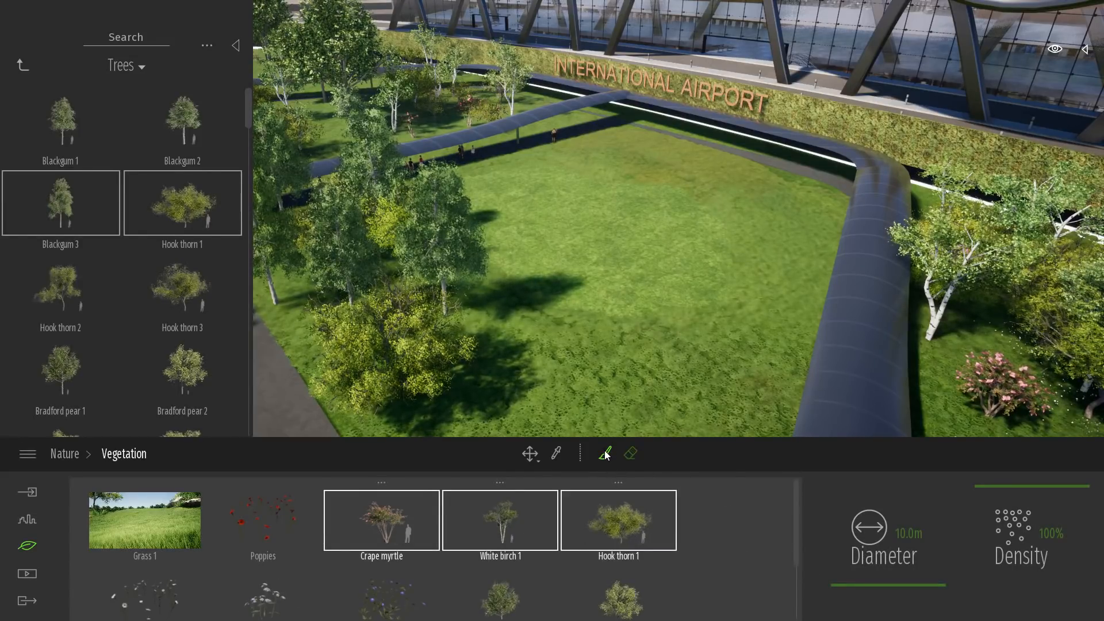
mouse_move(592, 151)
left_mouse_down()
mouse_move(694, 171)
mouse_move(767, 202)
mouse_move(775, 271)
mouse_move(701, 408)
left_mouse_up()
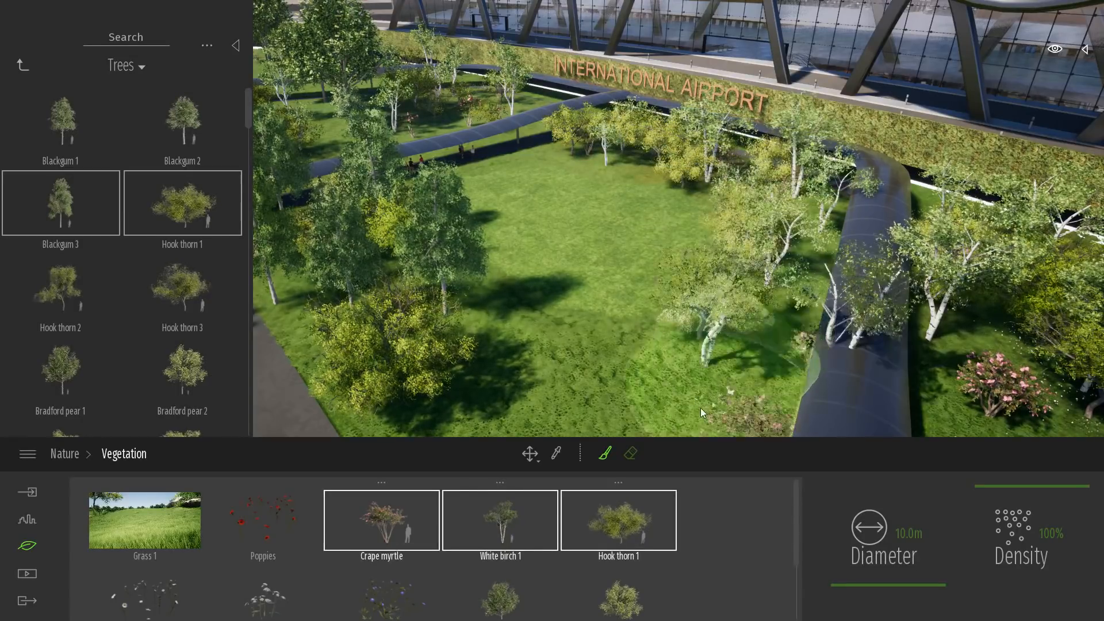
key("s")
mouse_move(530, 323)
left_mouse_down()
mouse_move(516, 365)
mouse_move(621, 400)
mouse_move(639, 353)
left_mouse_up()
Apply the Sea 01 water material to the sunken ground area of the lawn in front of the terminal.
key("w")
mouse_move(640, 353)
right_mouse_down()
mouse_move(620, 302)
mouse_move(602, 295)
mouse_move(642, 351)
mouse_move(675, 340)
mouse_move(676, 293)
mouse_move(638, 304)
right_mouse_up()
key("w")
key("w")
left_click(25, 64)
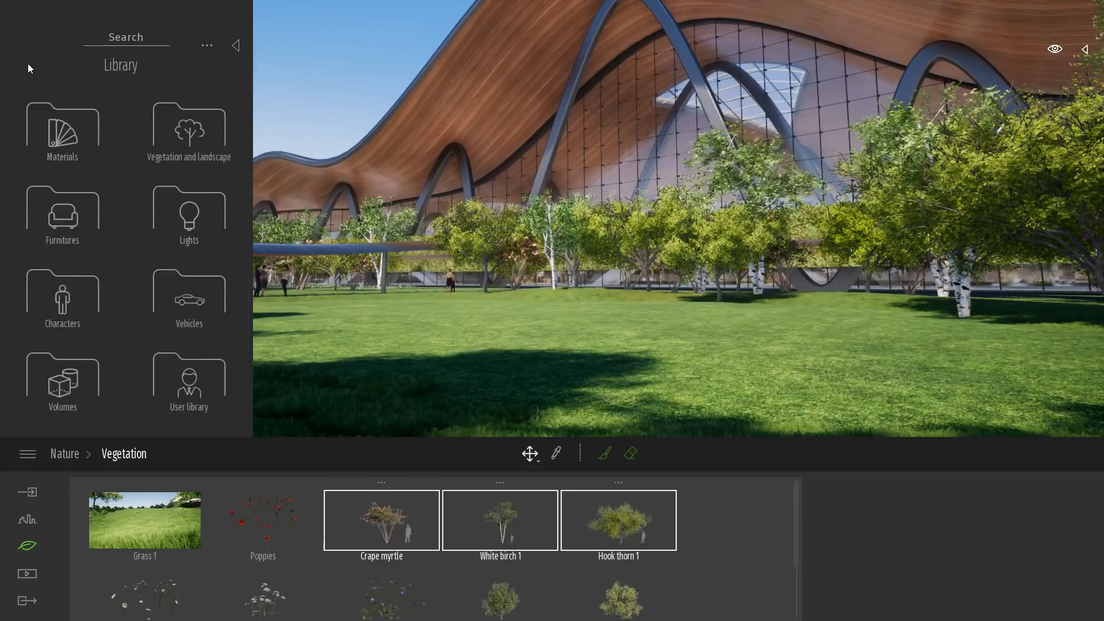
left_click(35, 147)
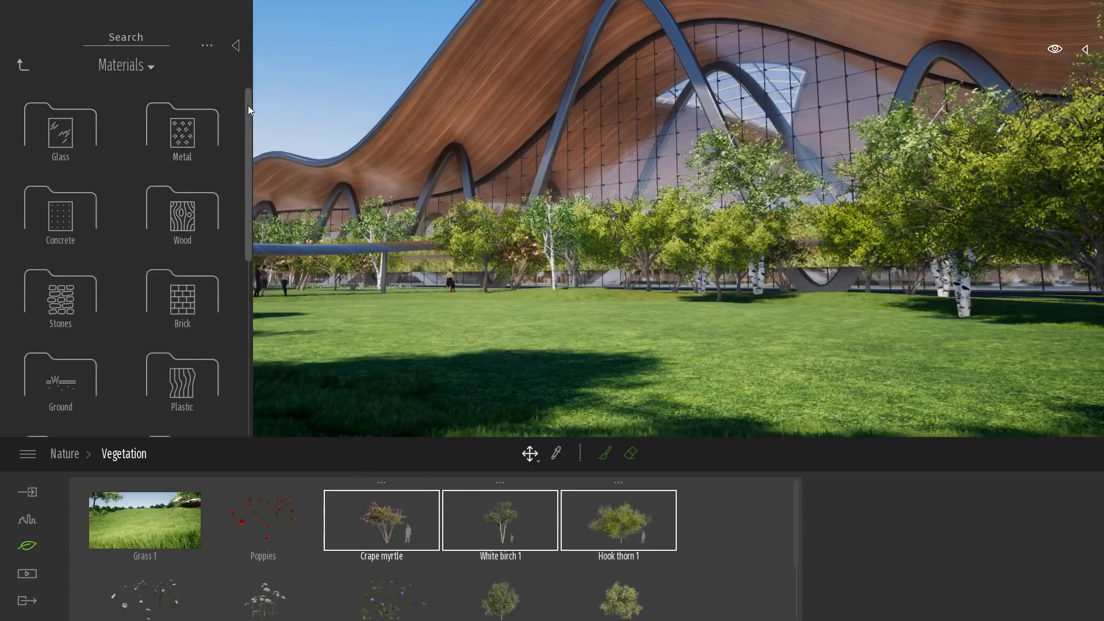
left_click_drag(247, 105, 247, 292)
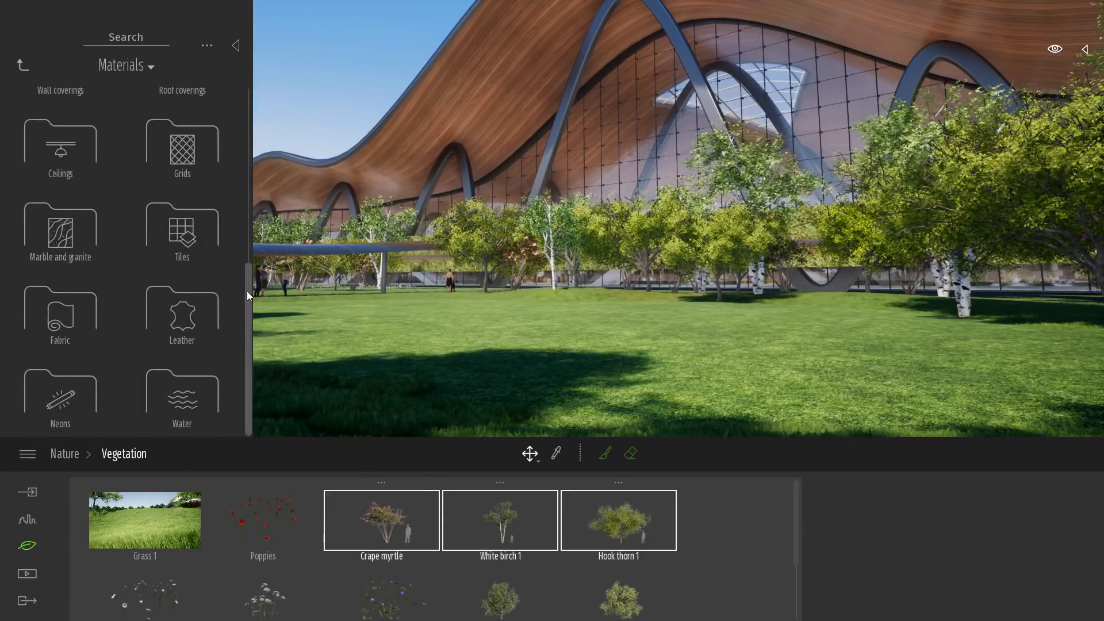
left_click(194, 425)
left_click_drag(195, 147, 644, 368)
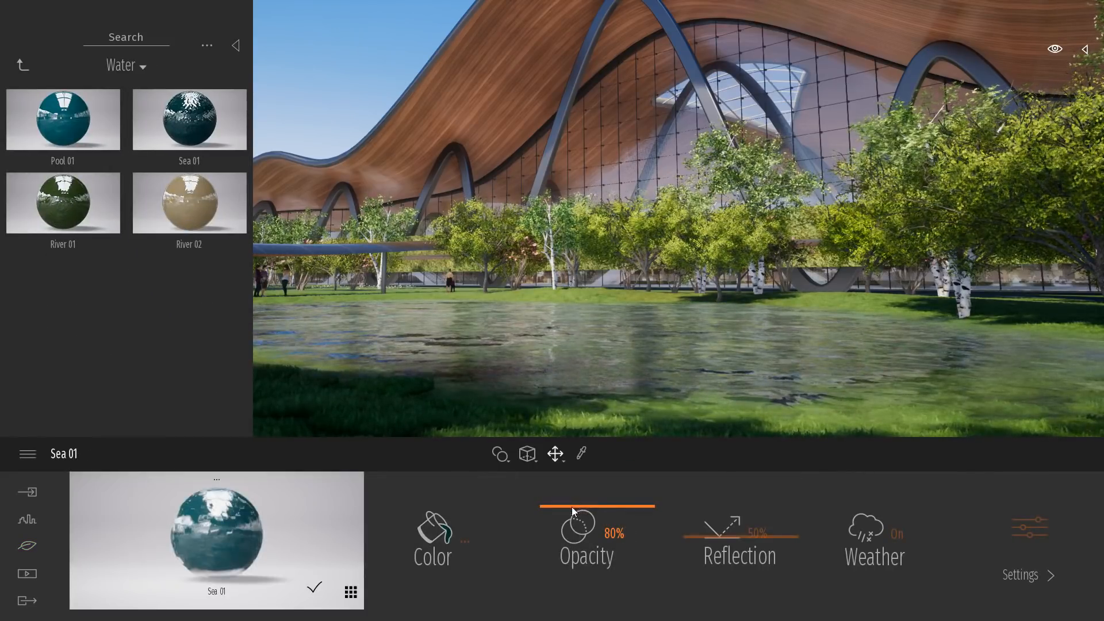
Set the Sea 01 water's opacity to 38% and its reflection to 0%.
left_click_drag(573, 510, 649, 541)
left_click_drag(721, 567, 727, 596)
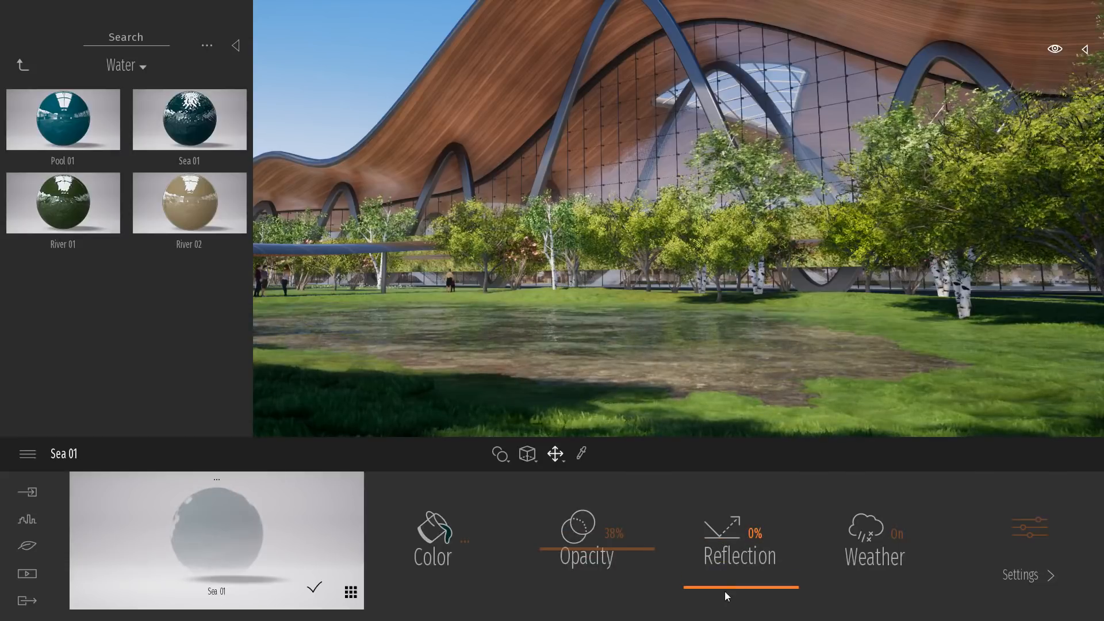
middle_click_drag(771, 370, 868, 446, "shift")
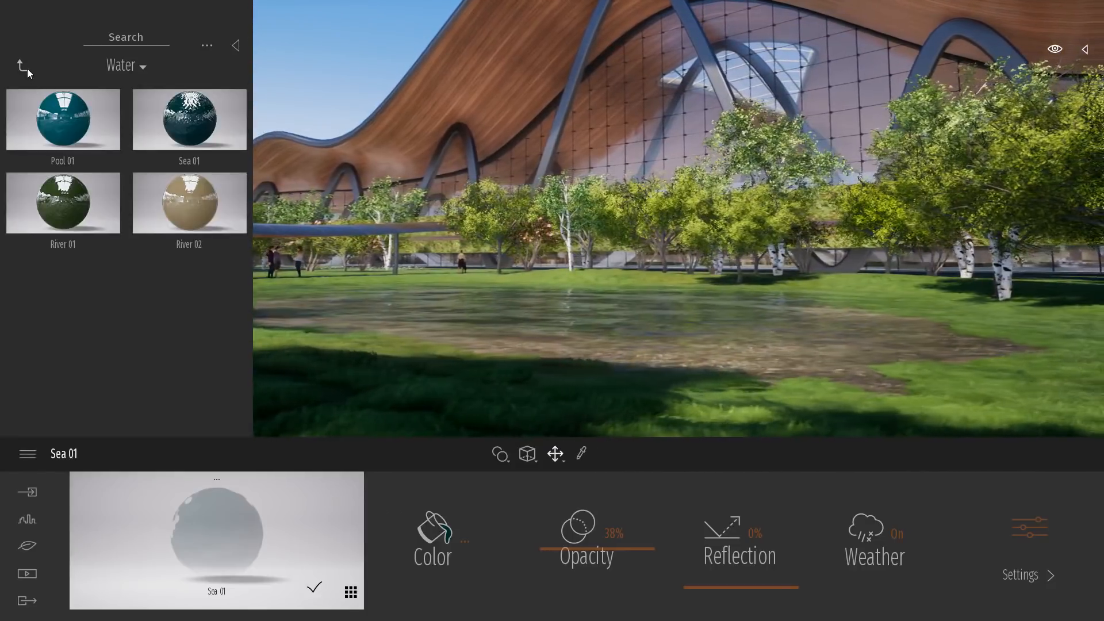
Place a large boulder and a Rock 3 on the grass along the pond's near shore.
left_click(23, 66)
left_click(23, 66)
left_click(219, 131)
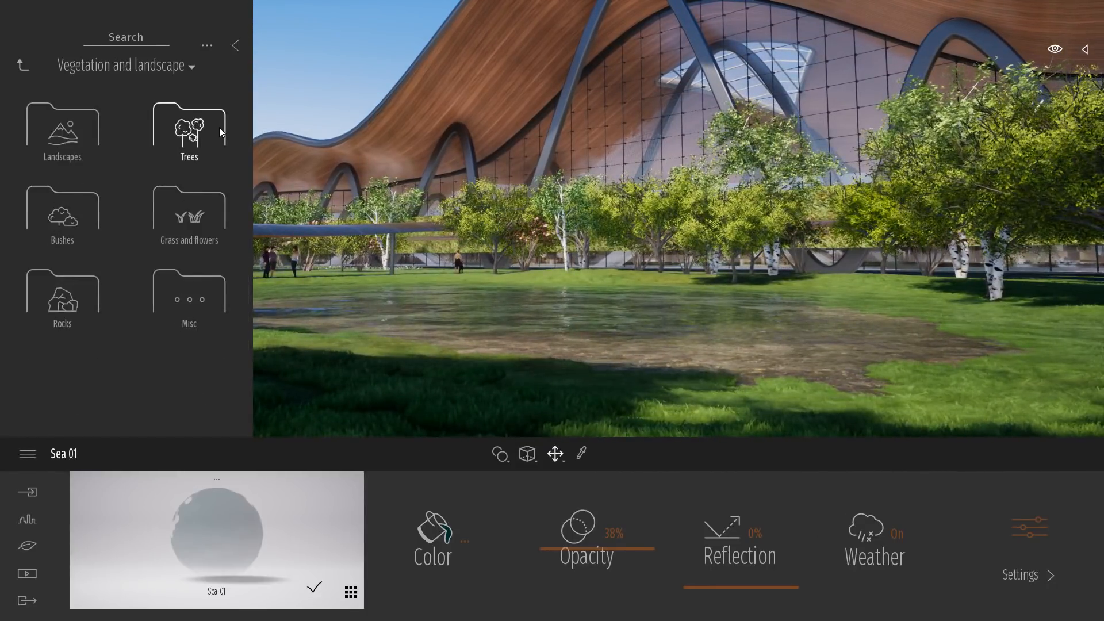
left_click(63, 292)
scroll(632, 305, "up", 3)
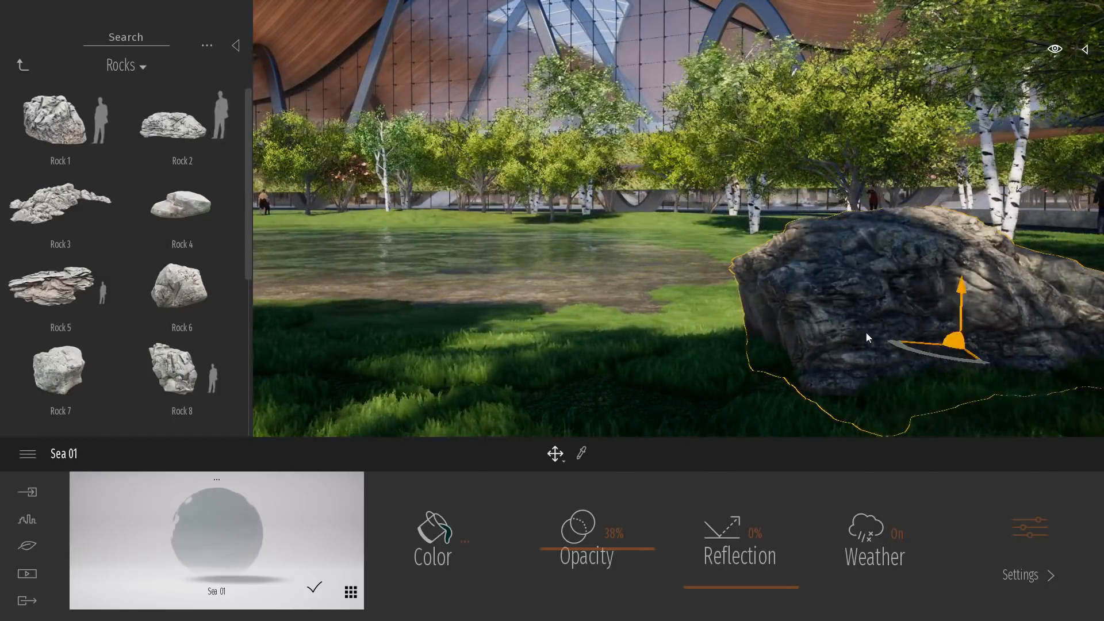
left_click_drag(29, 210, 654, 333)
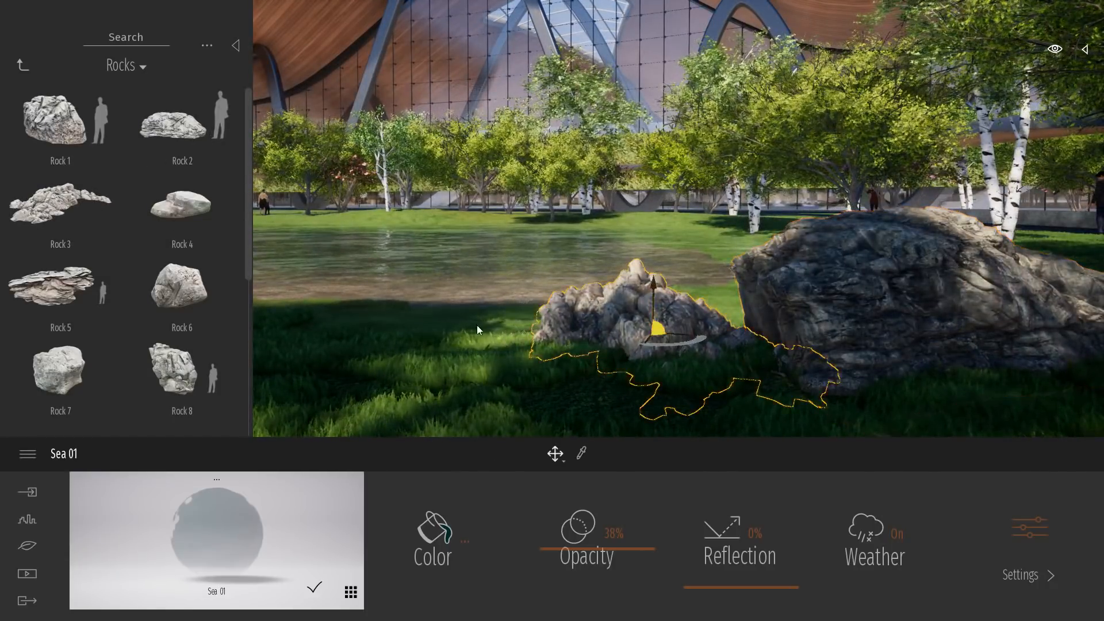
Add a Rock 6 and a small Rock 9 to the rocks along the pond's near shore.
left_click_drag(191, 287, 307, 355)
scroll(74, 318, "down", 2)
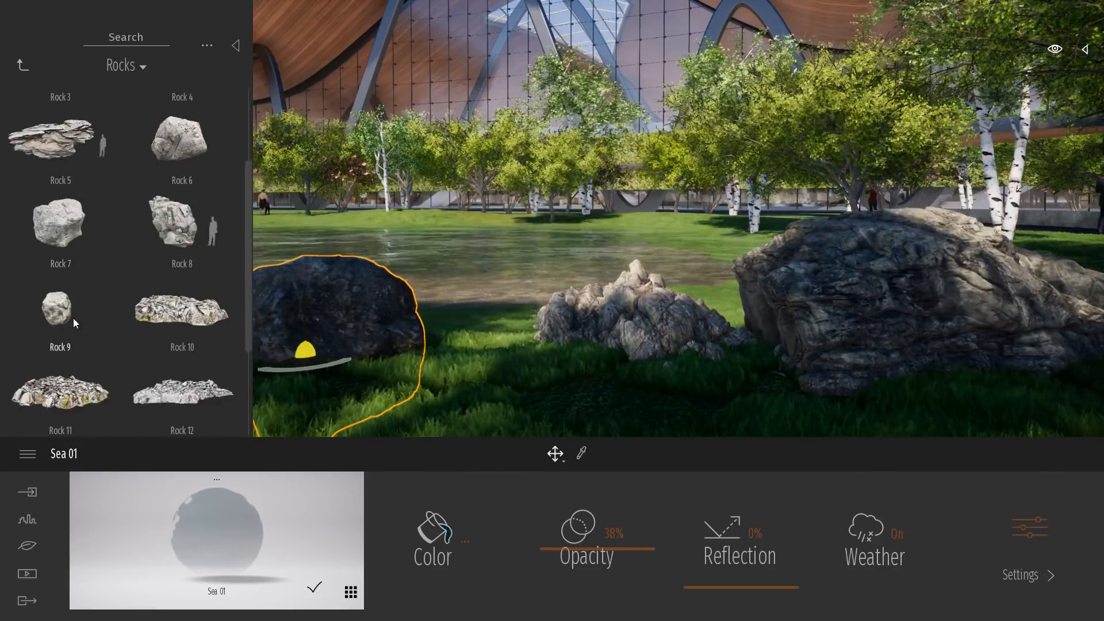
left_click_drag(101, 314, 540, 346)
key("w")
right_click_drag(540, 346, 280, 138)
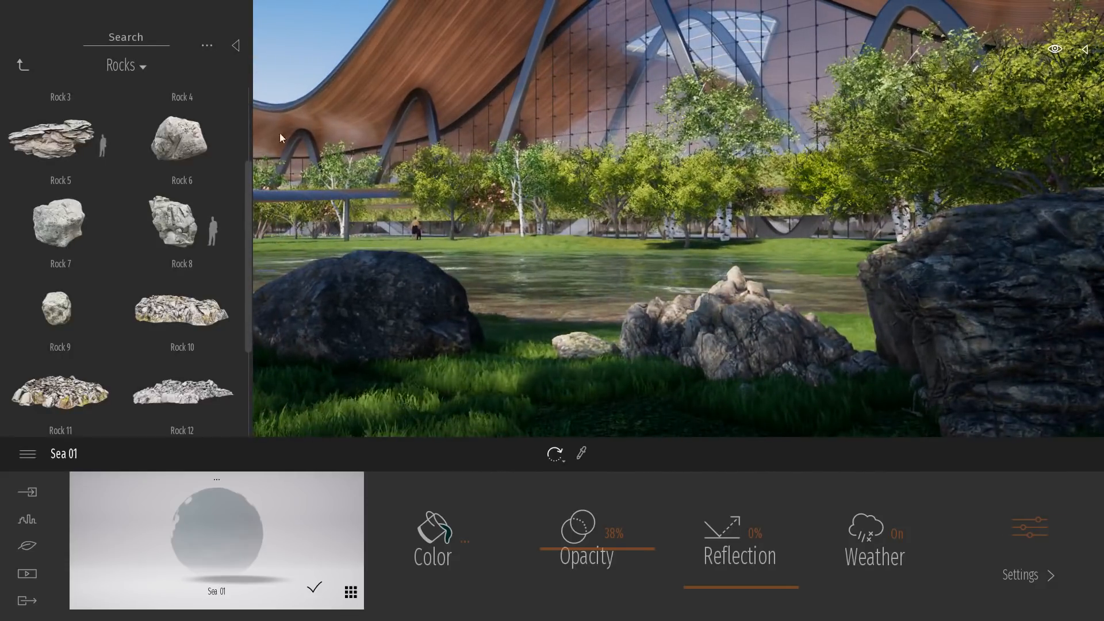
Search the bushes library for lotus and scatter several Lotus 2 plants across the pond.
left_click(21, 66)
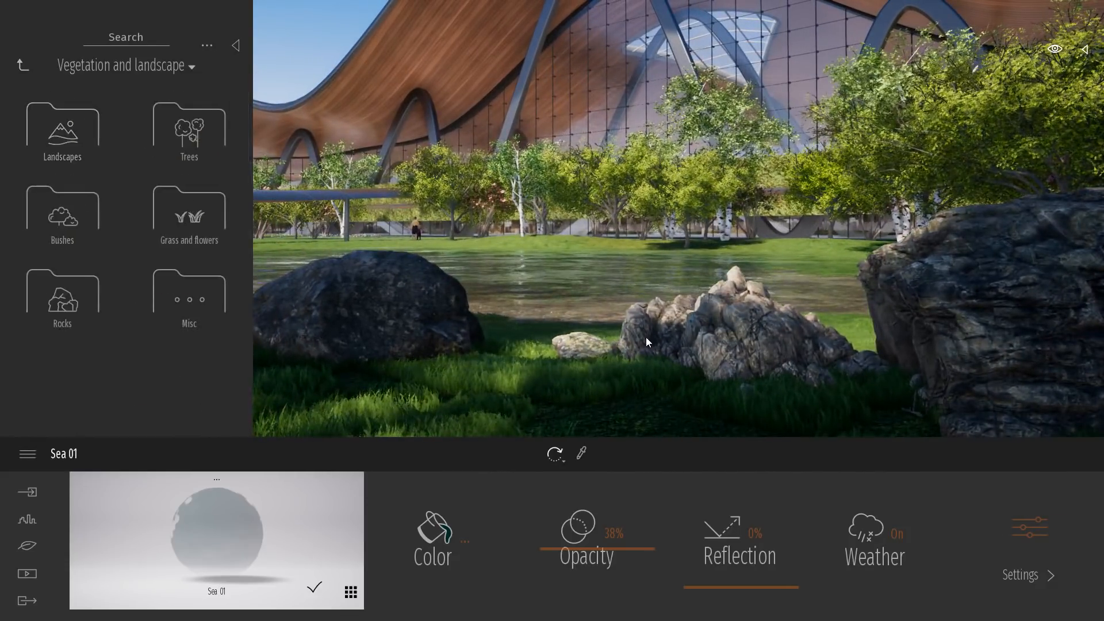
left_click(61, 216)
left_click(151, 31)
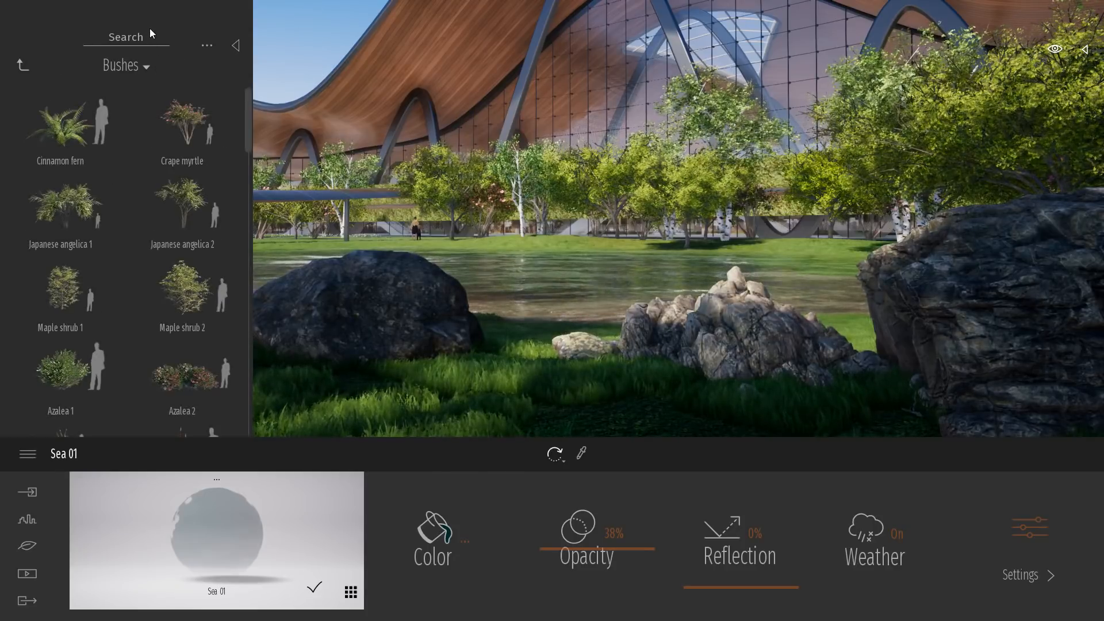
type("lotus")
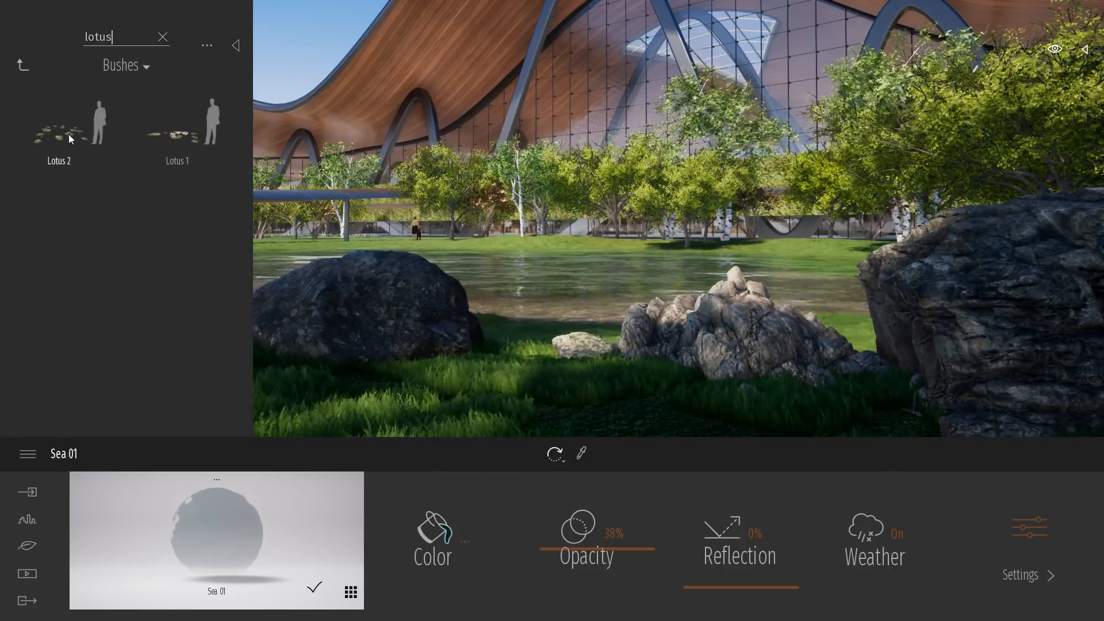
left_click(68, 133)
left_click(495, 274)
left_click(624, 255)
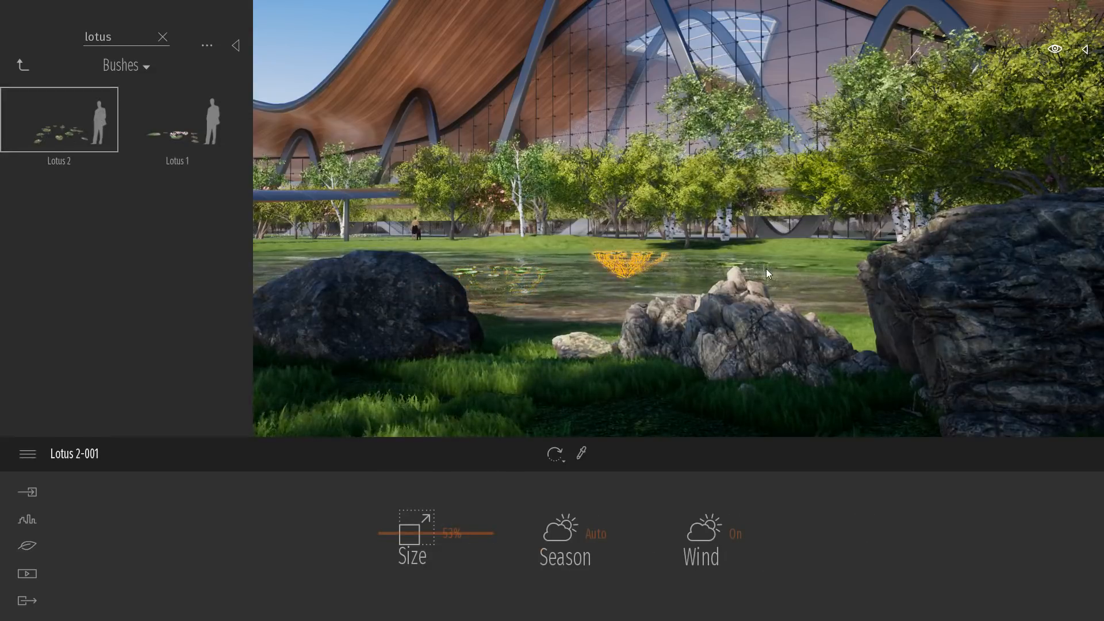
left_click(745, 264)
left_click(826, 269)
left_click(824, 266)
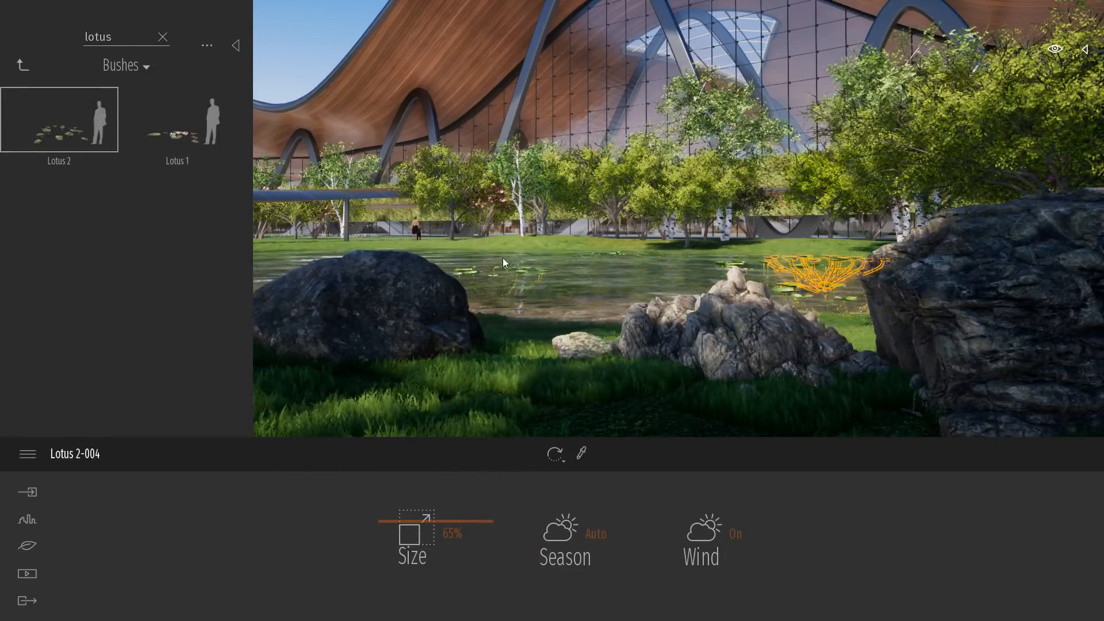
left_click(499, 256)
Scatter several flowering Lotus 1 plants across the pond and along its near shore, and end placement.
left_click(175, 138)
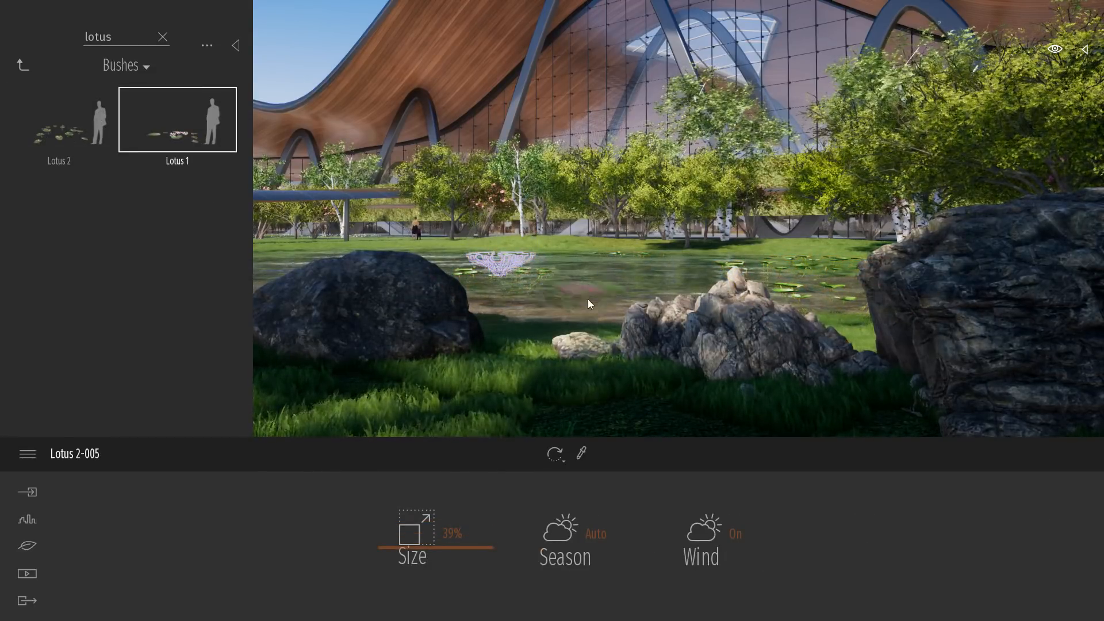
left_click(648, 310)
left_click(825, 279)
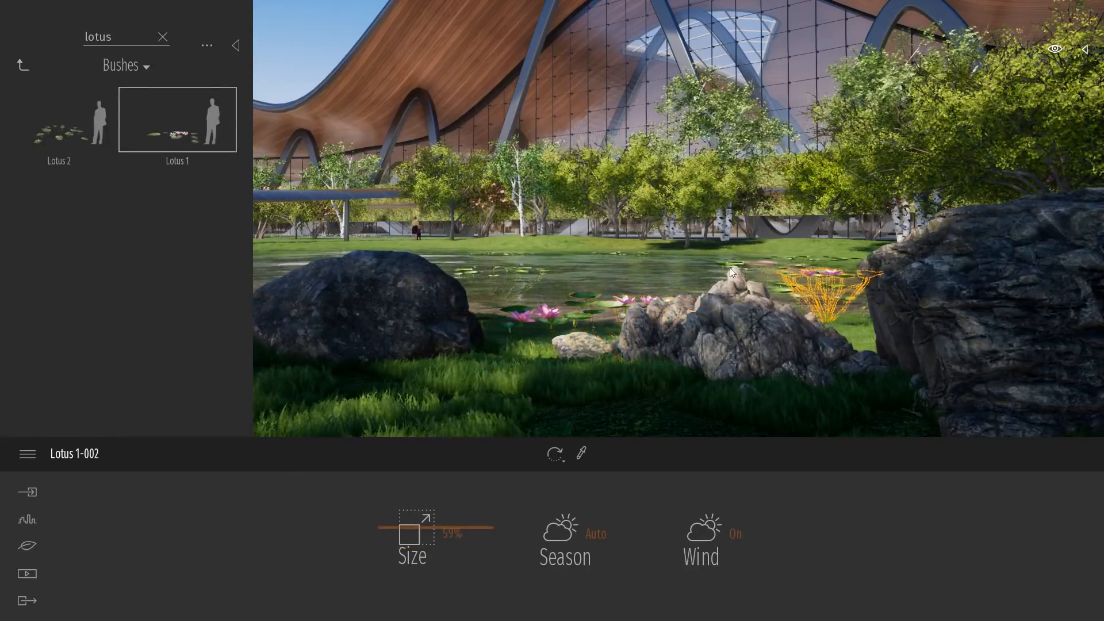
left_click(688, 261)
left_click(536, 262)
left_click(501, 266)
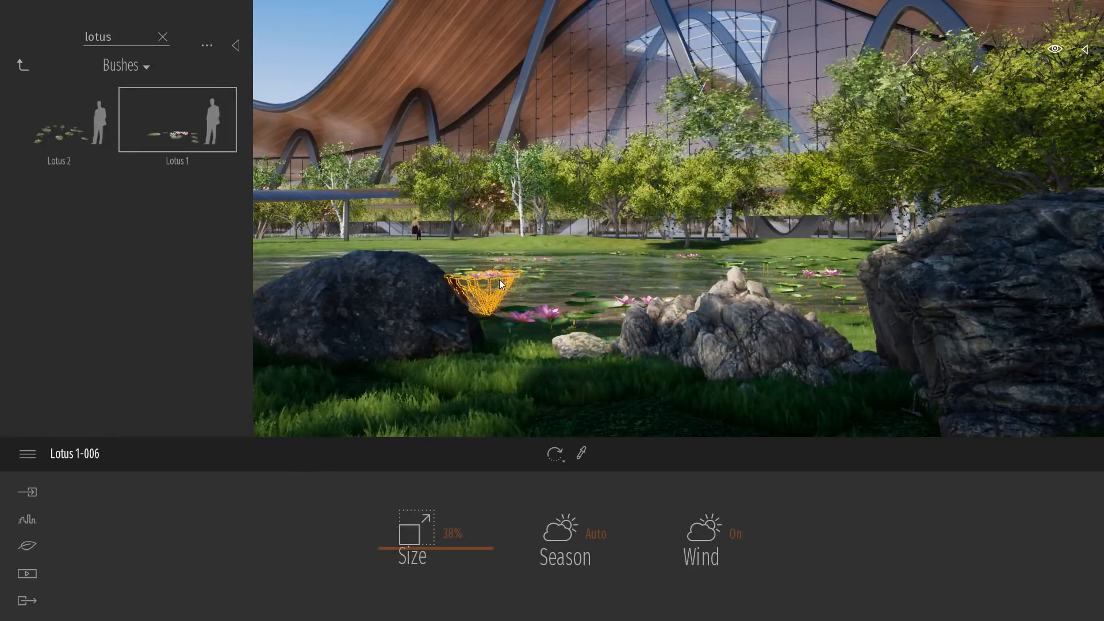
key("Escape")
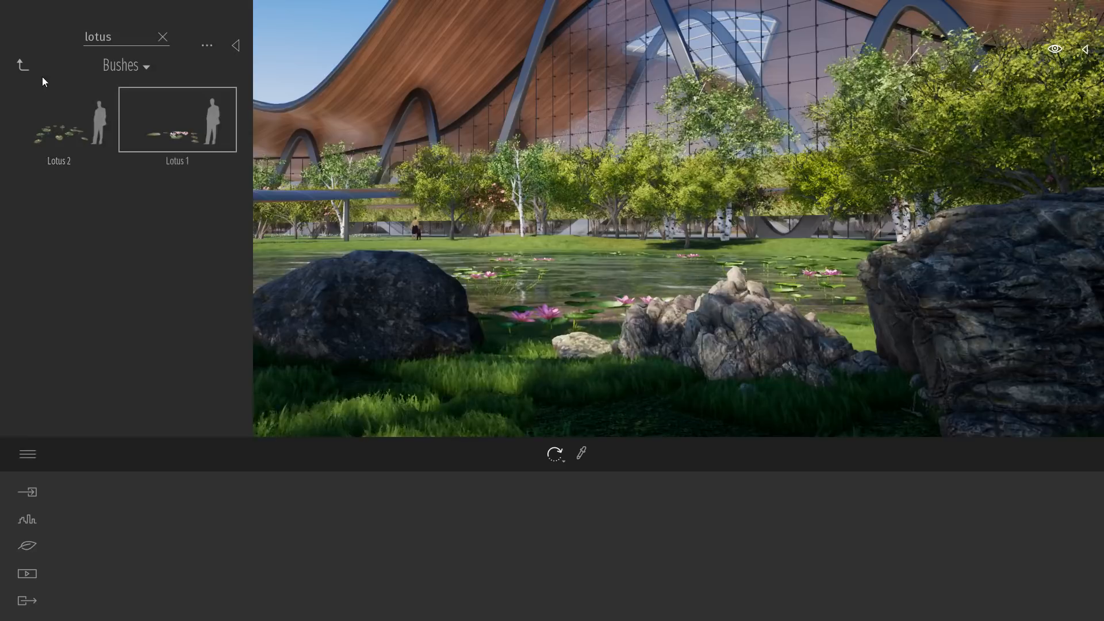
Add The Beatles butterfly group from the animals library near the pond and raise it into the air.
left_click(22, 65)
left_click(22, 65)
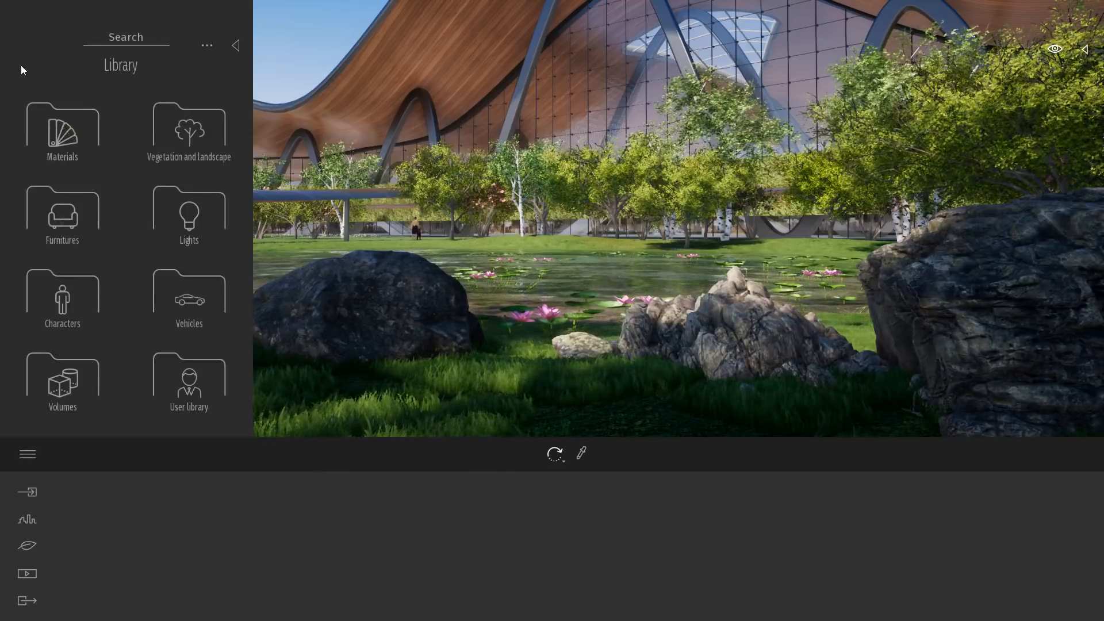
left_click(61, 297)
left_click(169, 234)
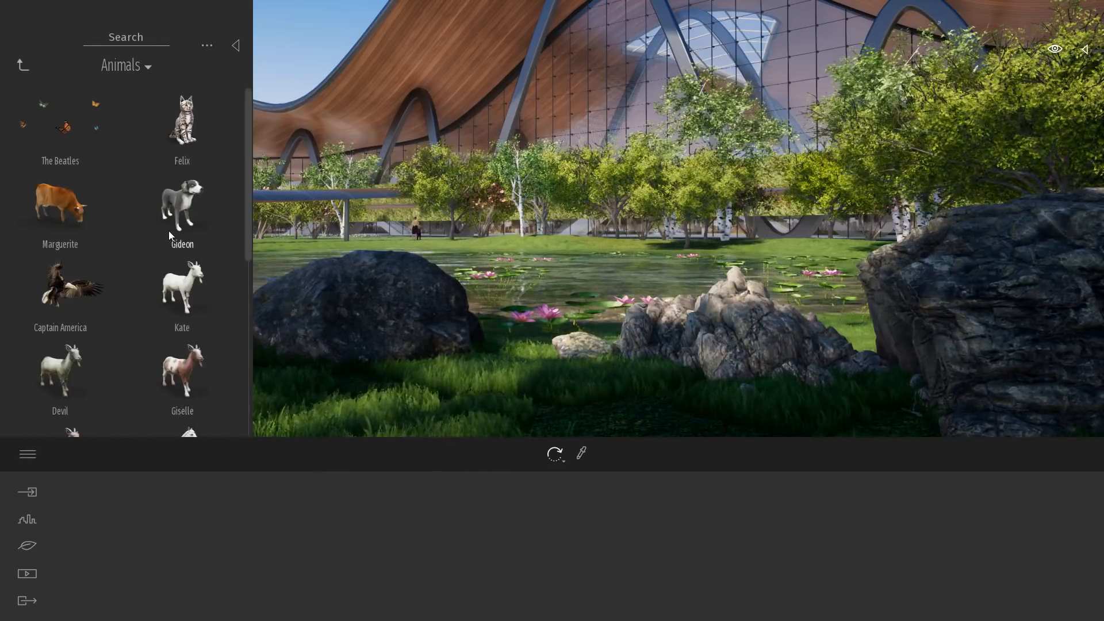
left_click(104, 141)
left_click(676, 293)
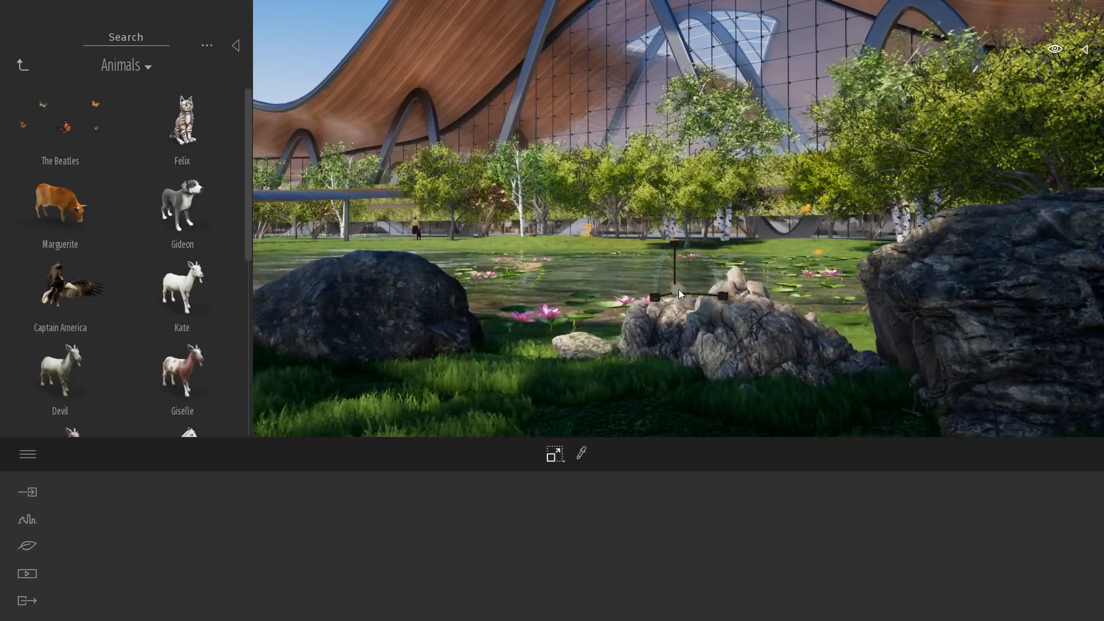
left_click_drag(680, 290, 676, 128)
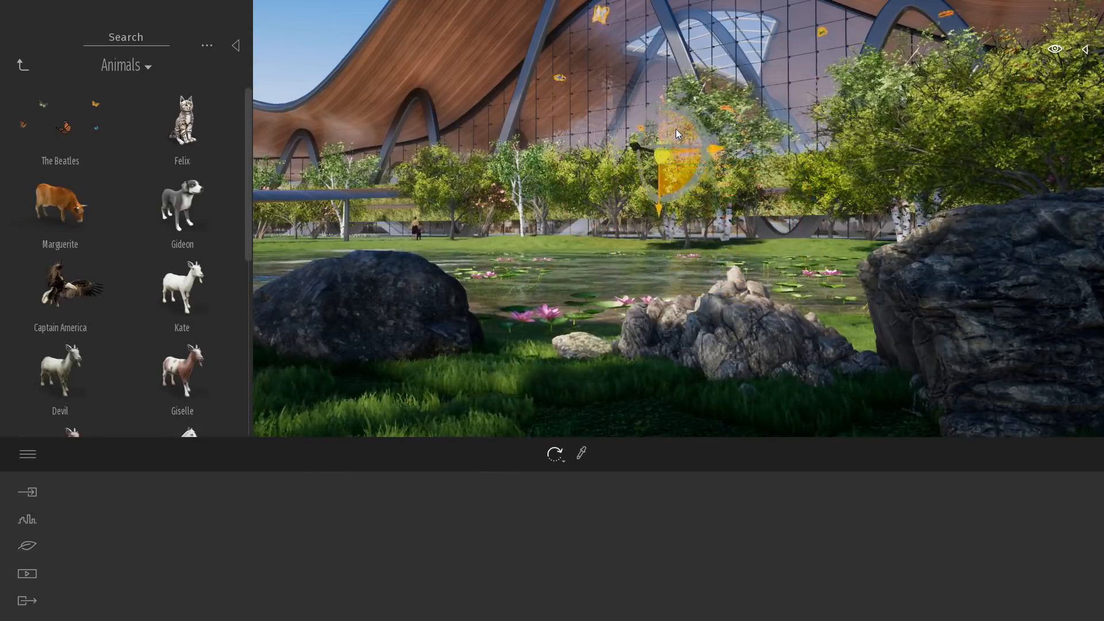
Hide the library, create a still image of the pond and terminal, and refresh it with a reframed view.
left_click(236, 45)
right_click_drag(895, 230, 714, 282)
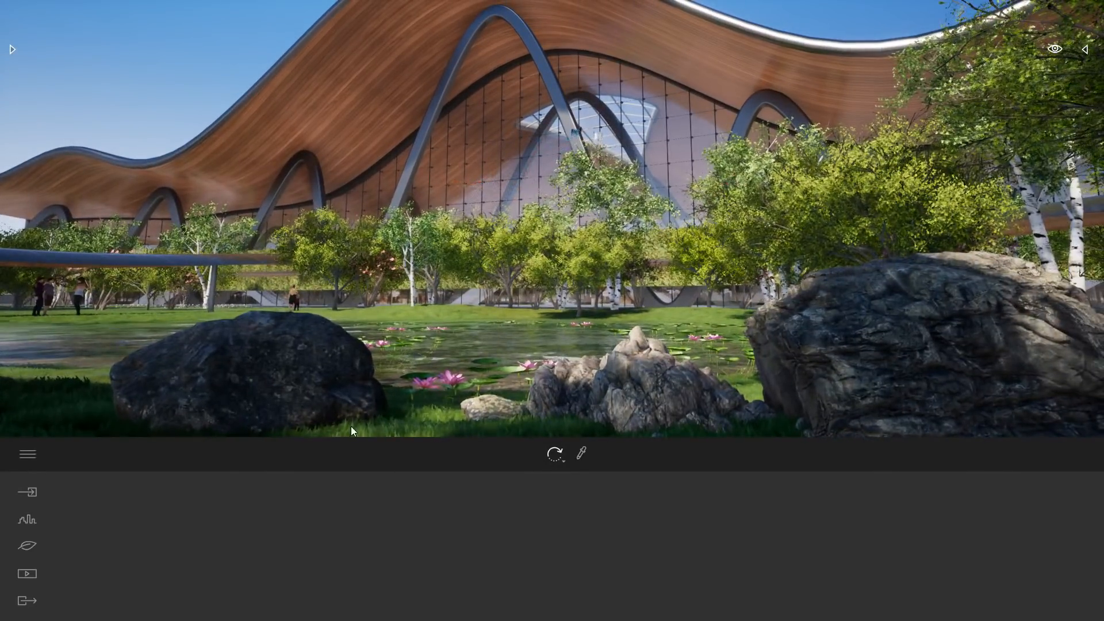
left_click(21, 576)
left_click(355, 535)
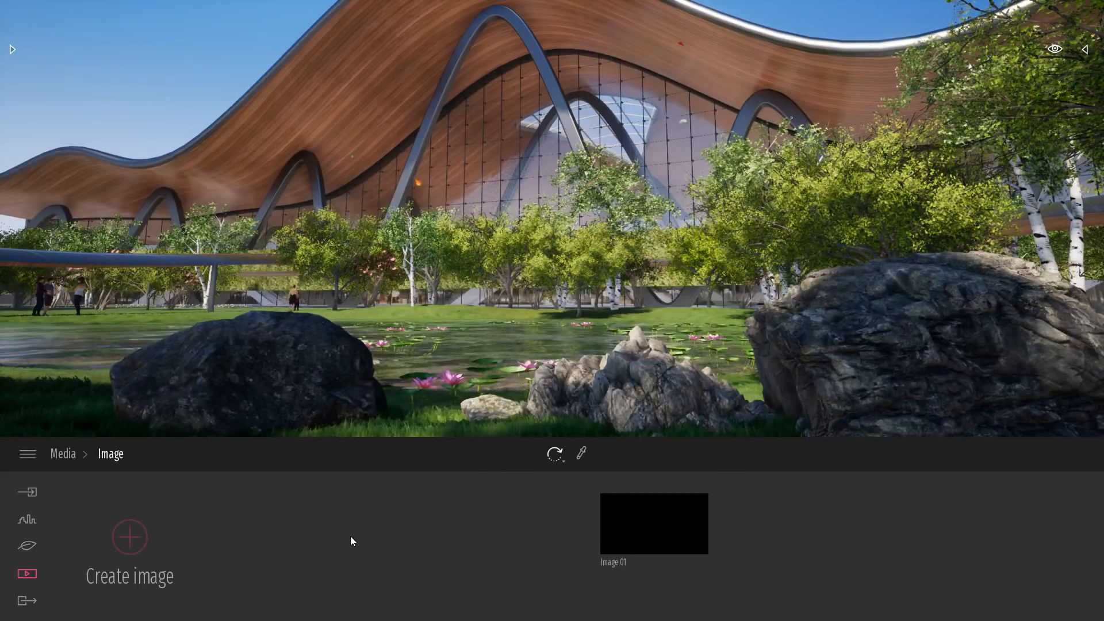
left_click(125, 538)
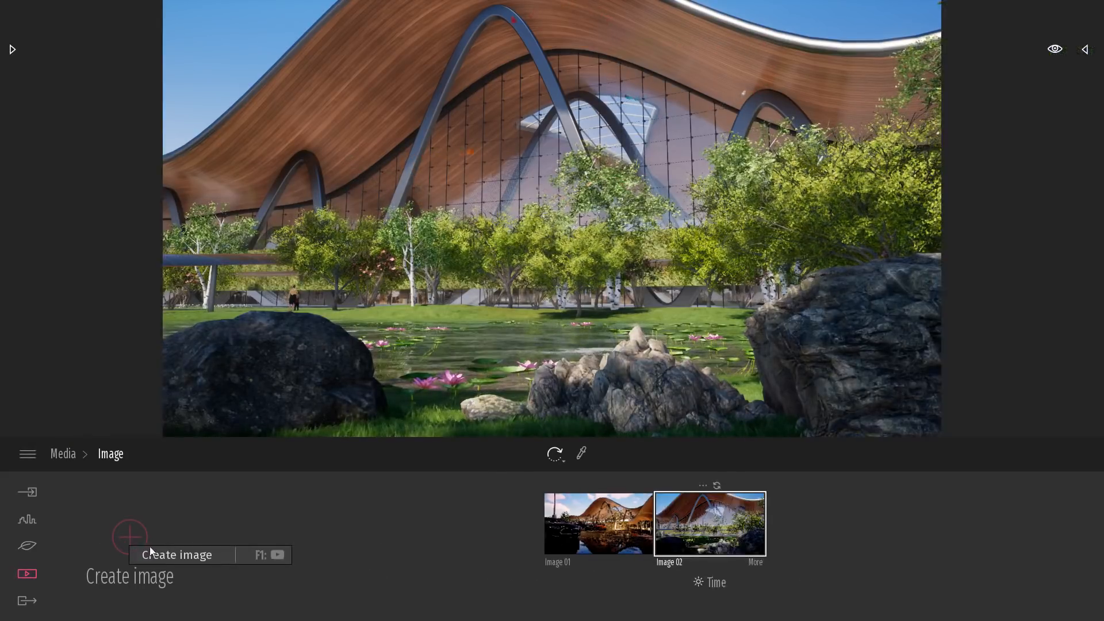
right_click_drag(721, 216, 676, 255)
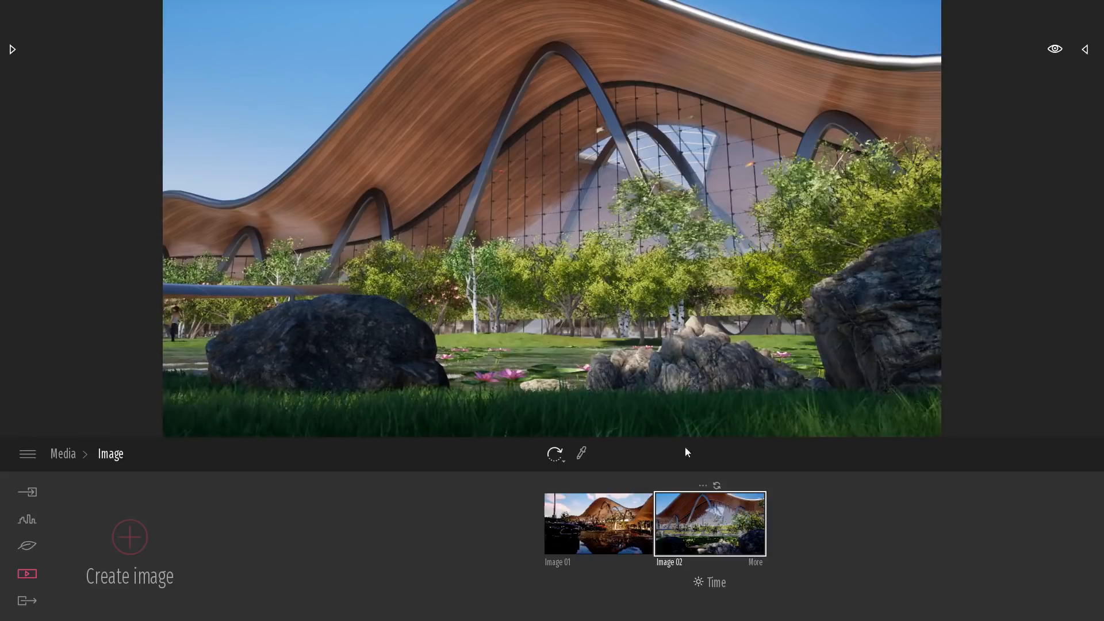
left_click(717, 486)
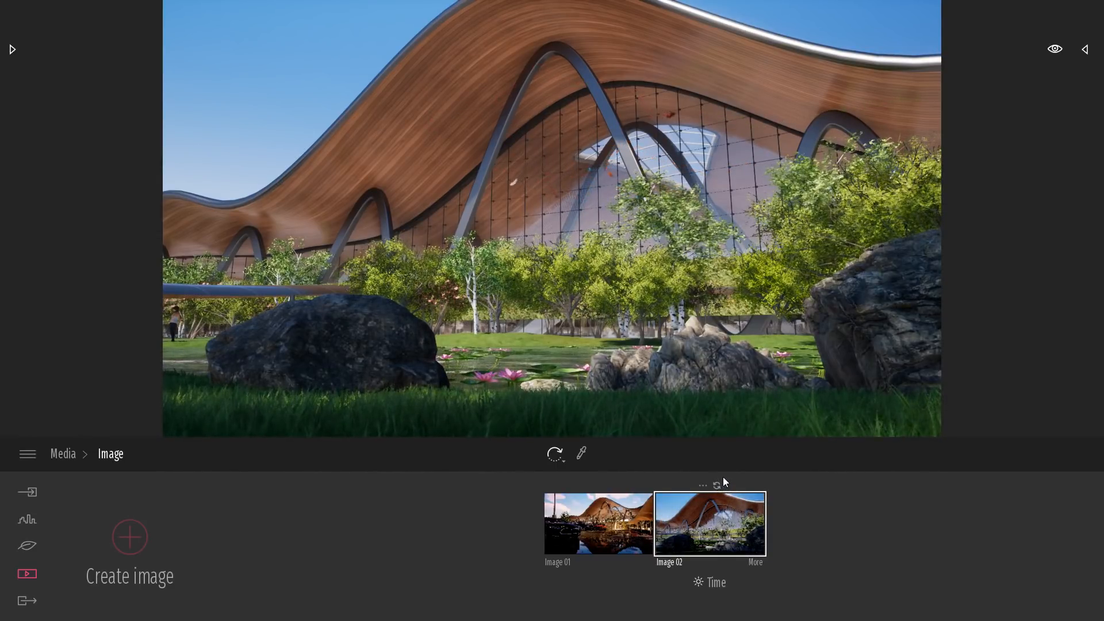
Export Image 02 to the desktop folder (Bureau).
left_click(24, 600)
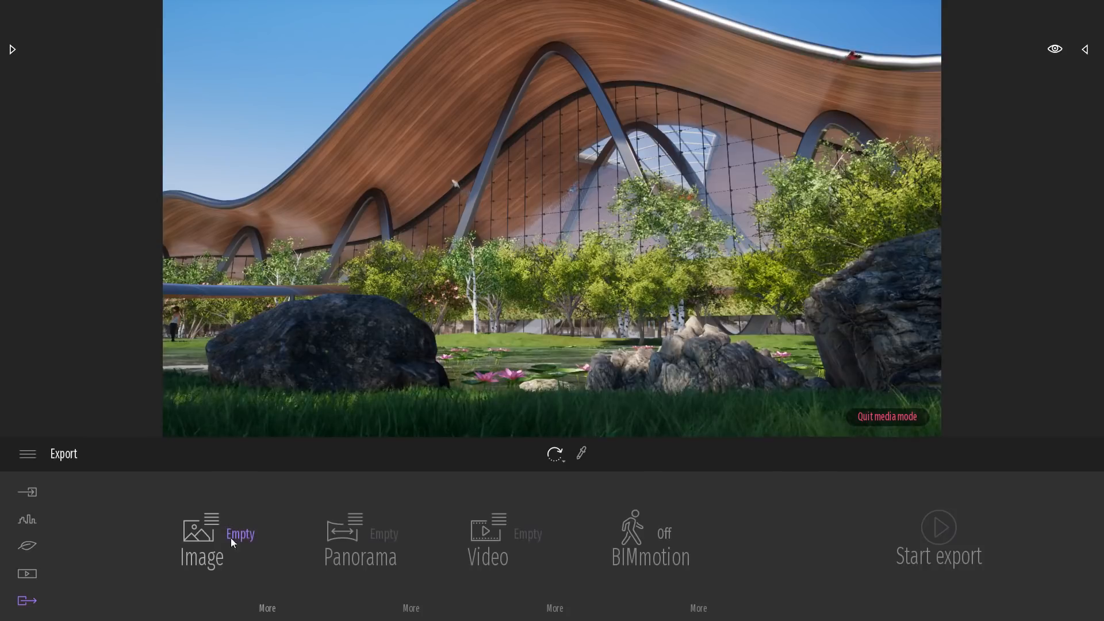
mouse_move(221, 534)
left_click(203, 485)
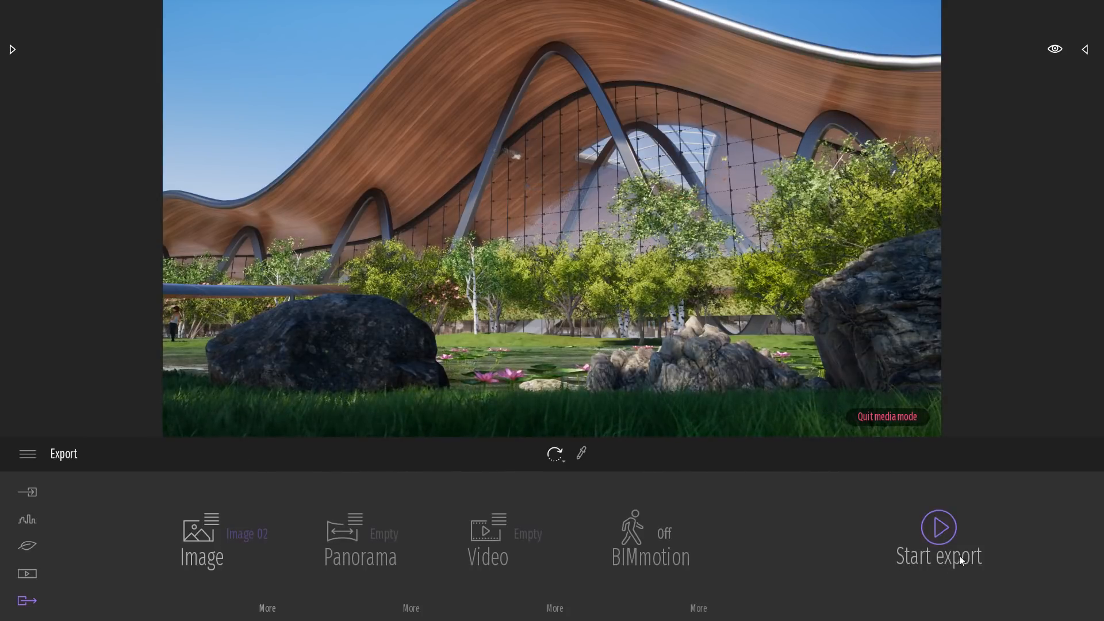
left_click(939, 532)
left_click(26, 293)
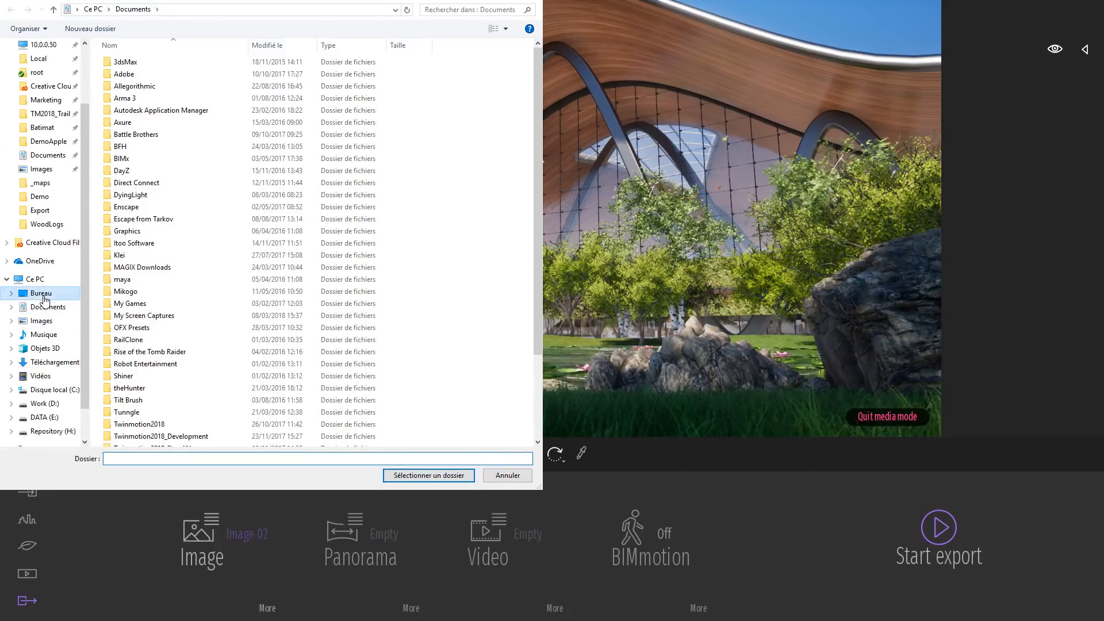
left_click(439, 475)
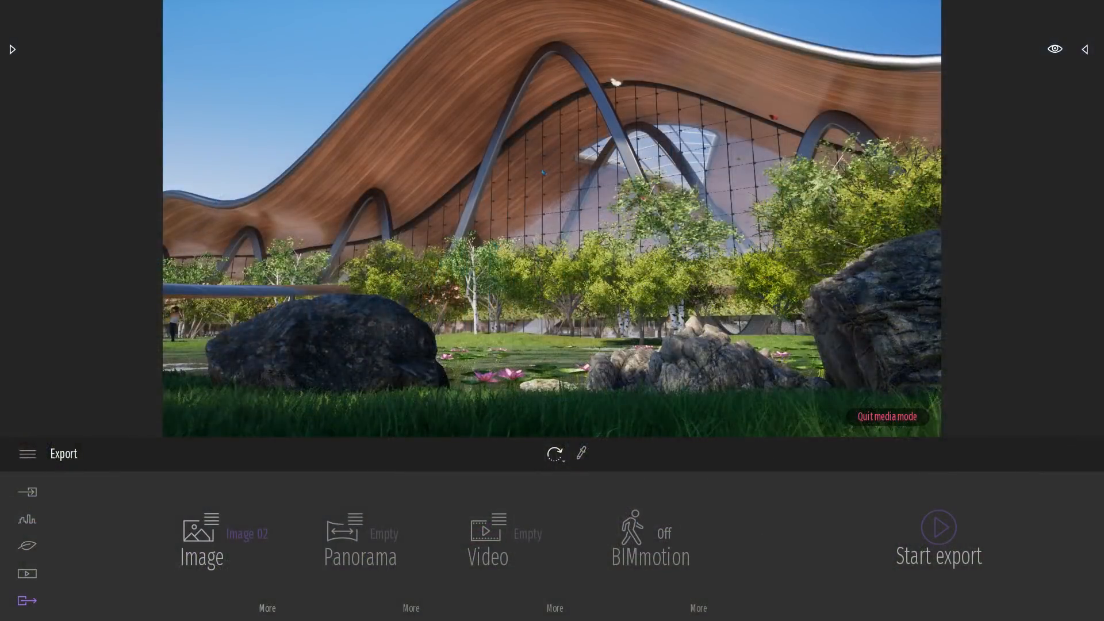
Leave media mode and tour the pond, rocks and birch trees in the full-screen presenter view.
left_click(870, 416)
right_click_drag(696, 218, 834, 248)
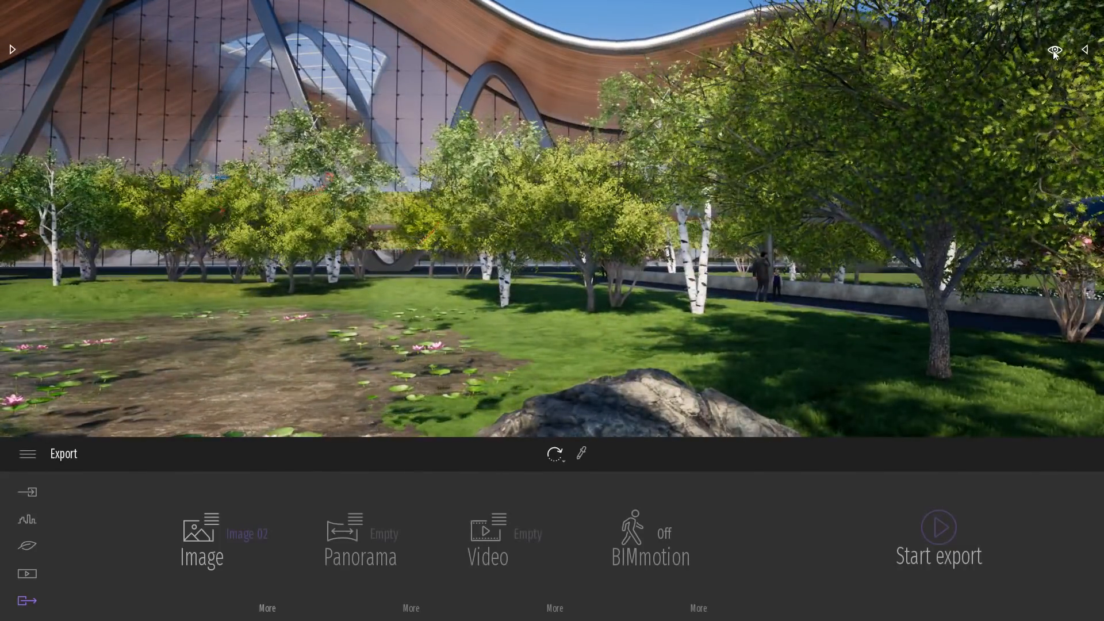
left_click(1055, 49)
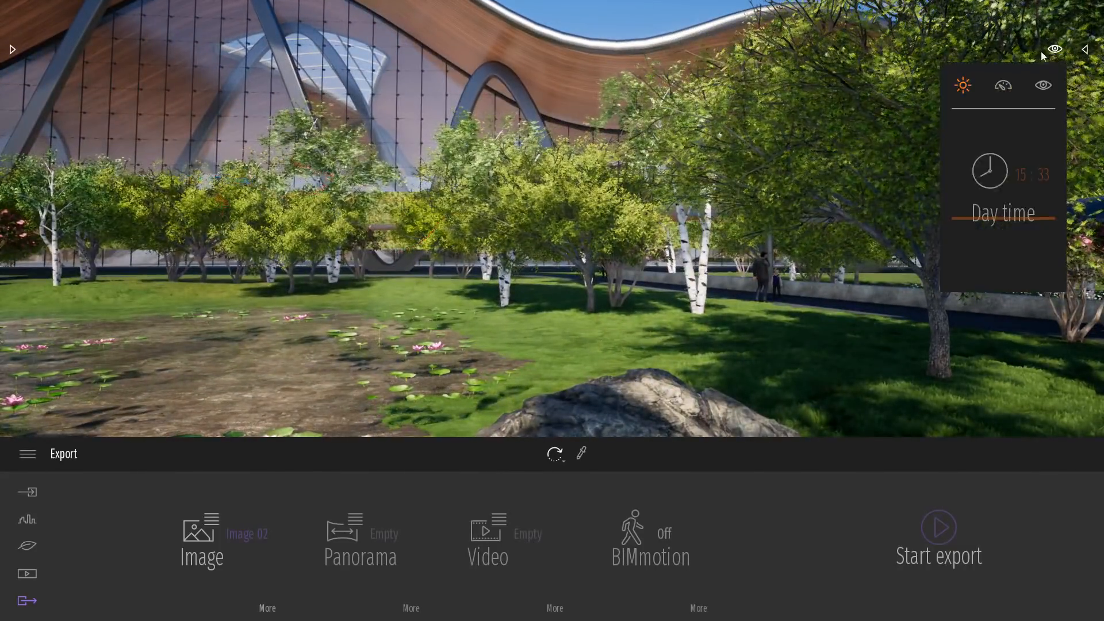
left_click(1040, 86)
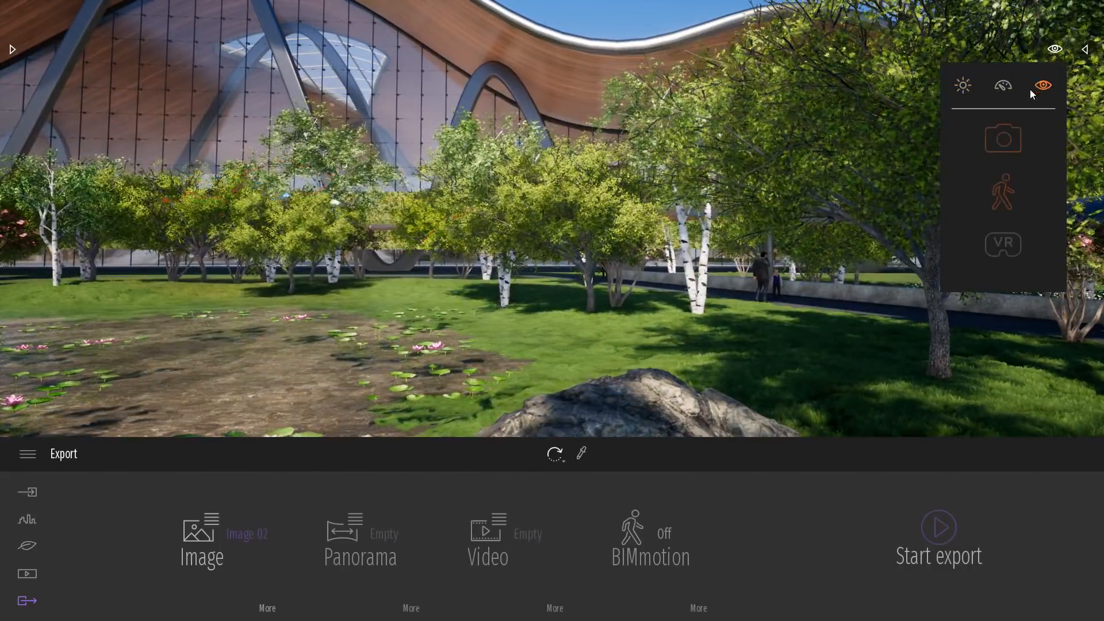
left_click(1003, 188)
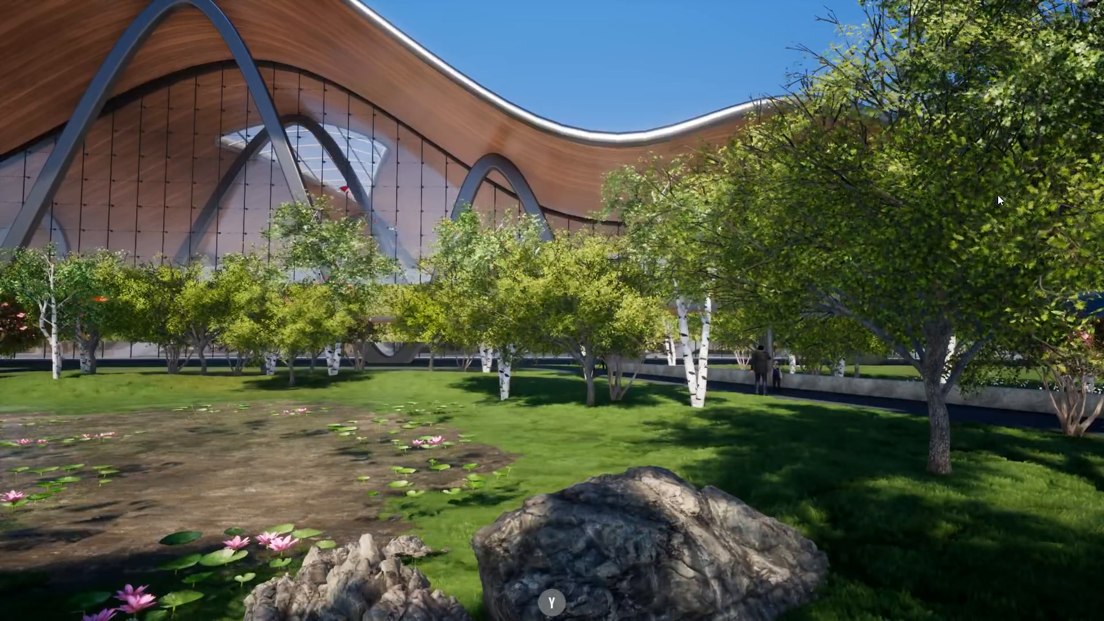
key("w")
key("d")
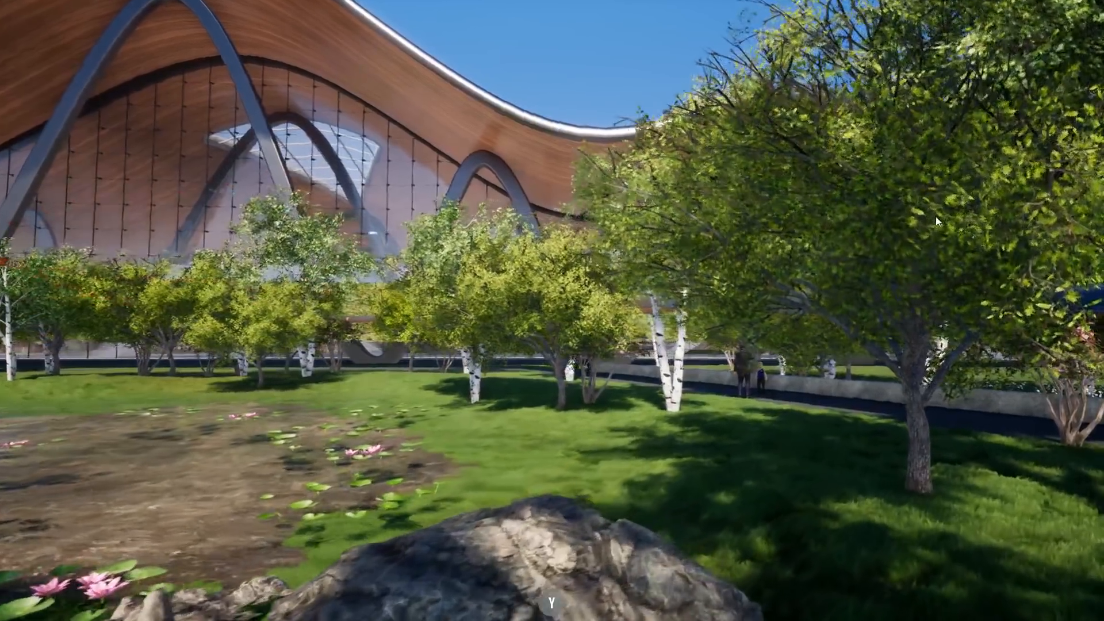
right_click_drag(936, 217, 820, 280)
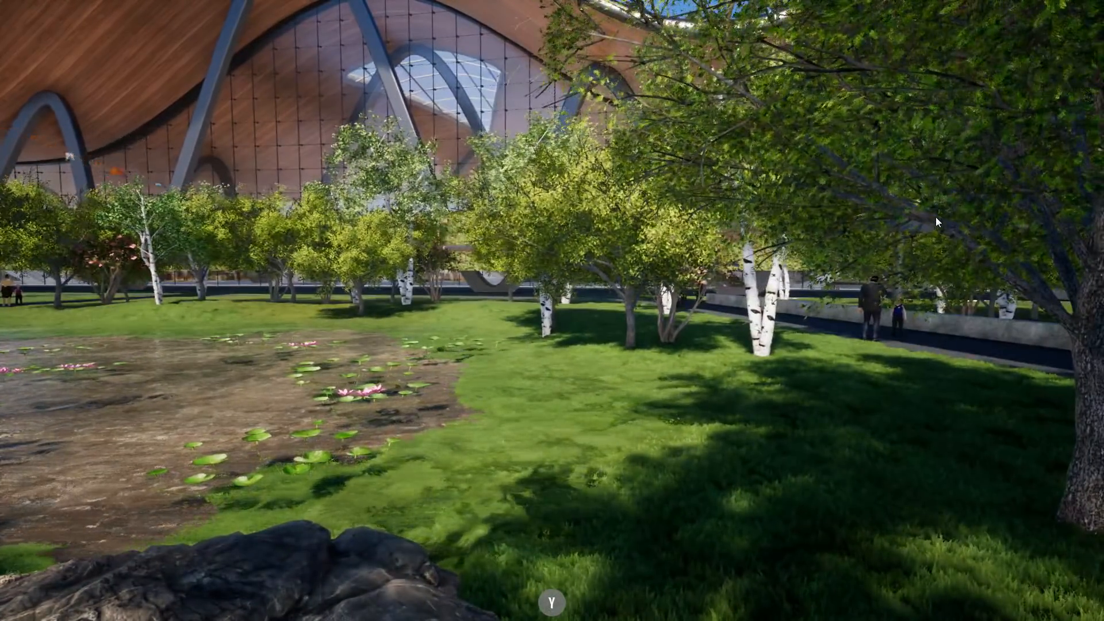
key("w")
key("d")
right_click_drag(937, 216, 780, 198)
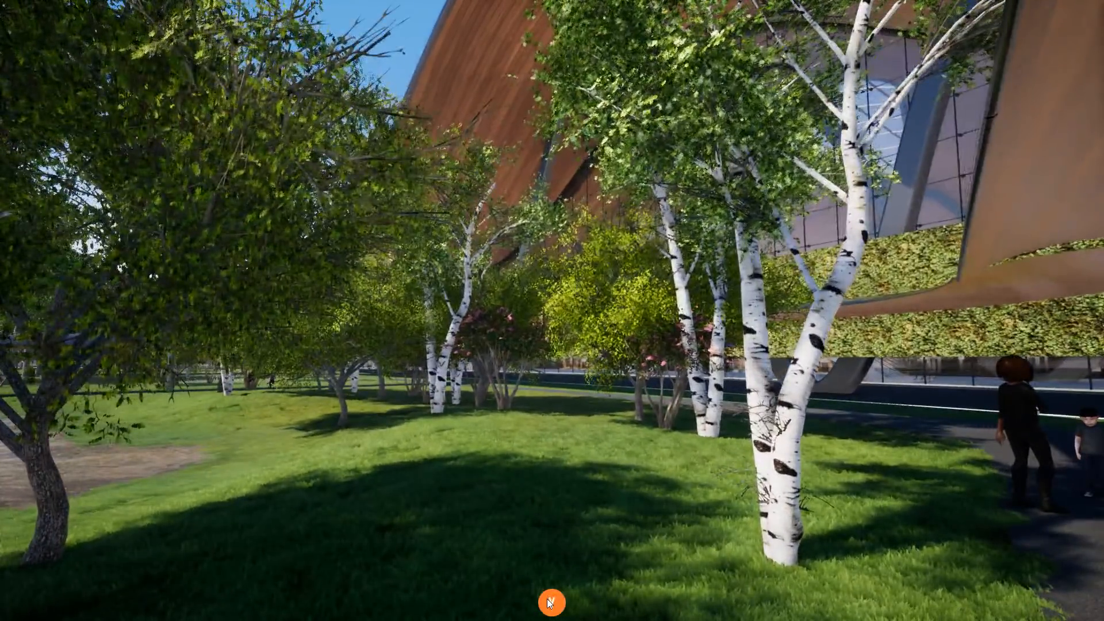
Display the presenter controls, switch to walking navigation, travel through the glass facade into the terminal hall and exit the presenter.
left_click(550, 603)
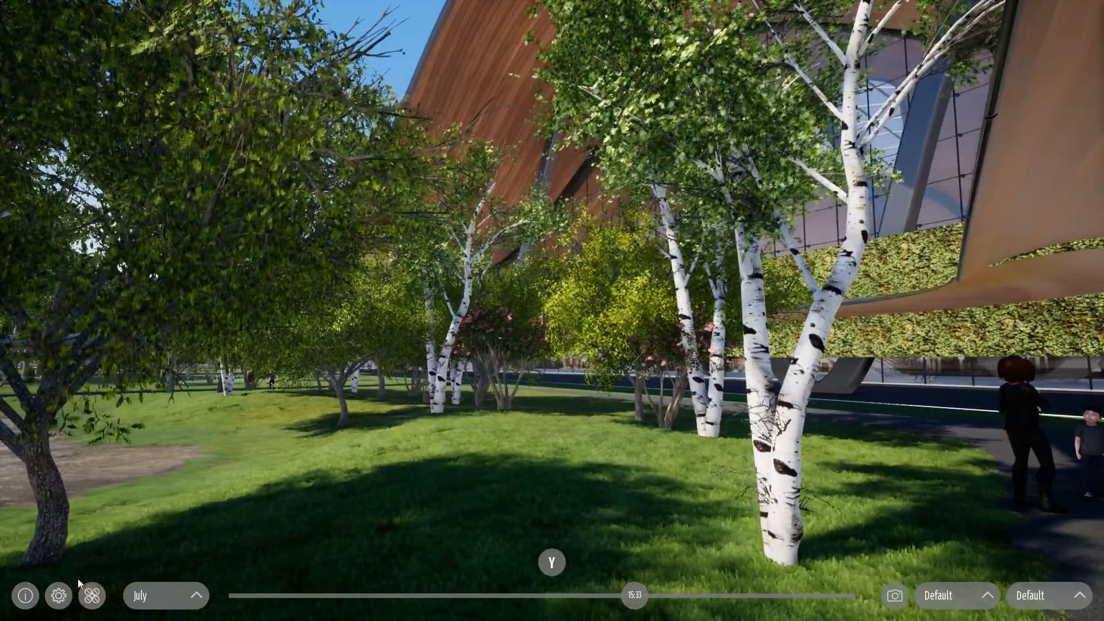
left_click(92, 596)
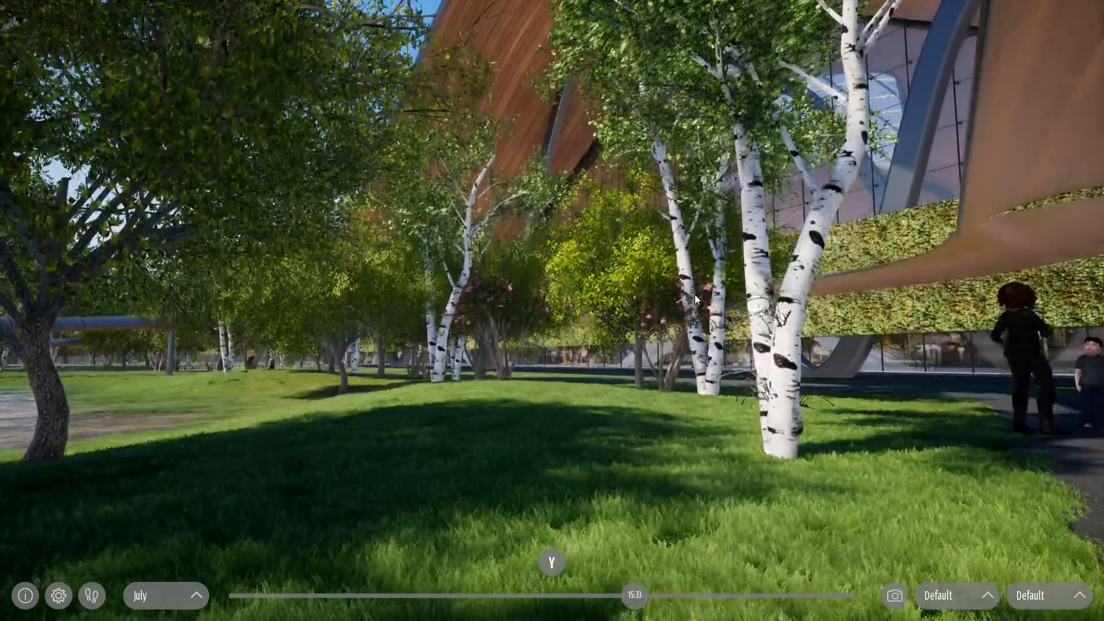
key("w")
key("e")
left_click_drag(695, 295, 719, 317)
key("w")
key("w")
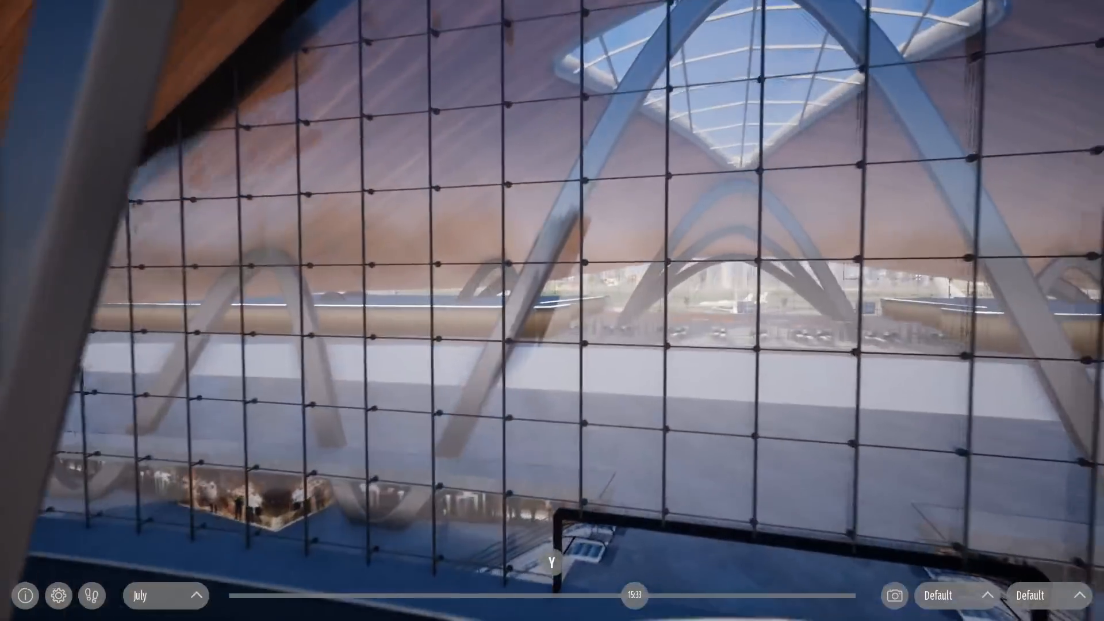
key("w")
key("Escape")
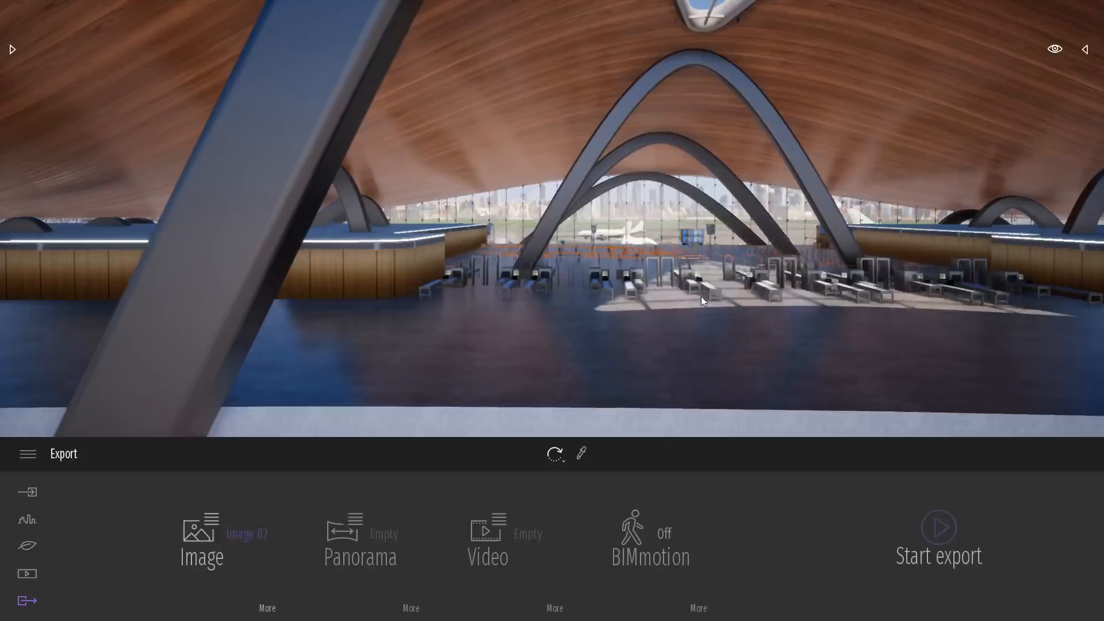
Inspect the scene's performance statistics beneath the object list and hide the list again.
left_click(1087, 50)
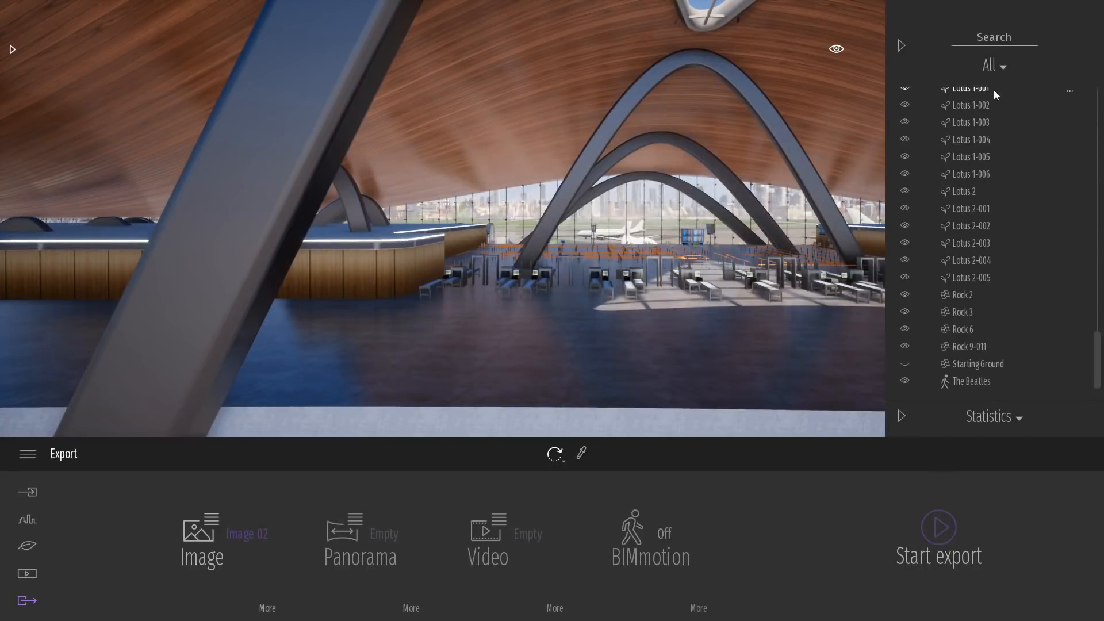
left_click(902, 415)
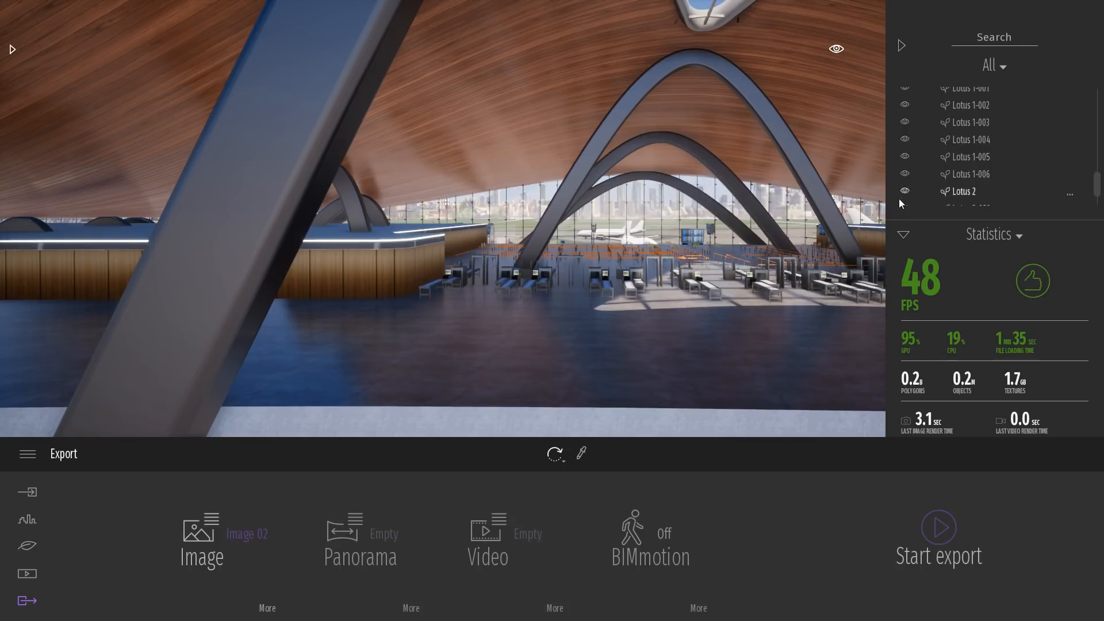
left_click(903, 235)
left_click(903, 45)
Set the day time to 13:42 to shift the sunlight across the terminal's security check area.
key("w")
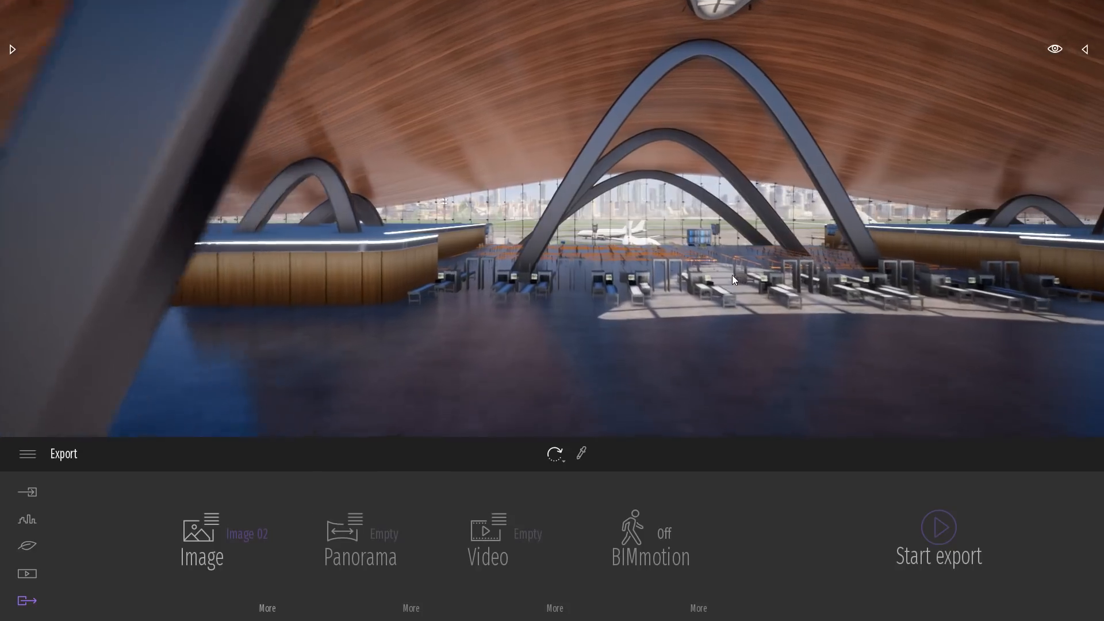
right_click_drag(733, 275, 1013, 282)
key("a")
right_click_drag(730, 257, 754, 256)
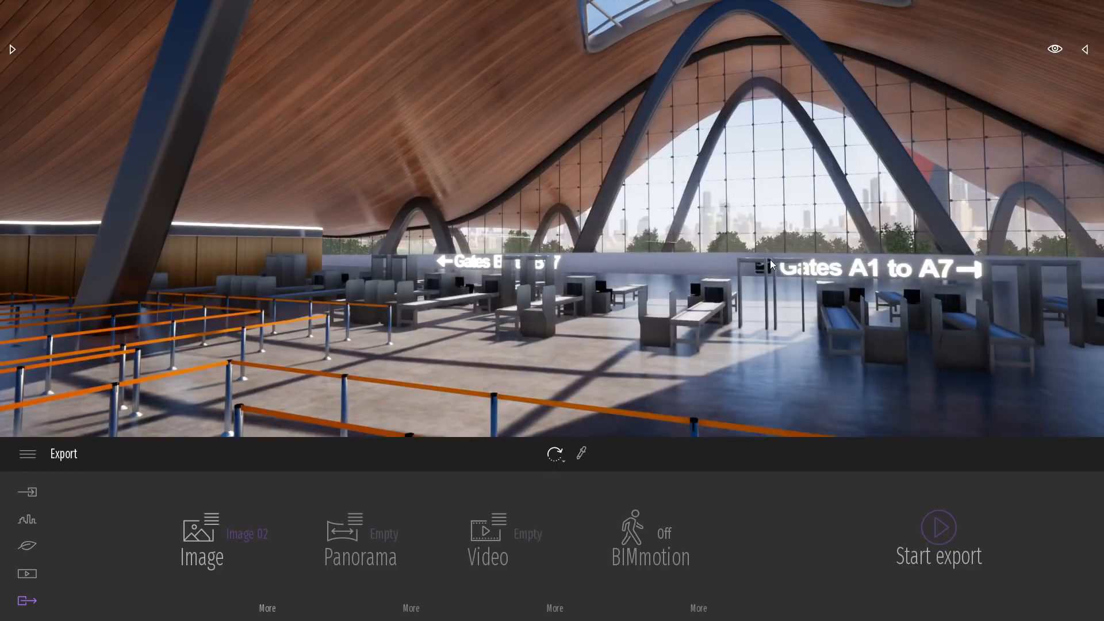
left_click(1056, 51)
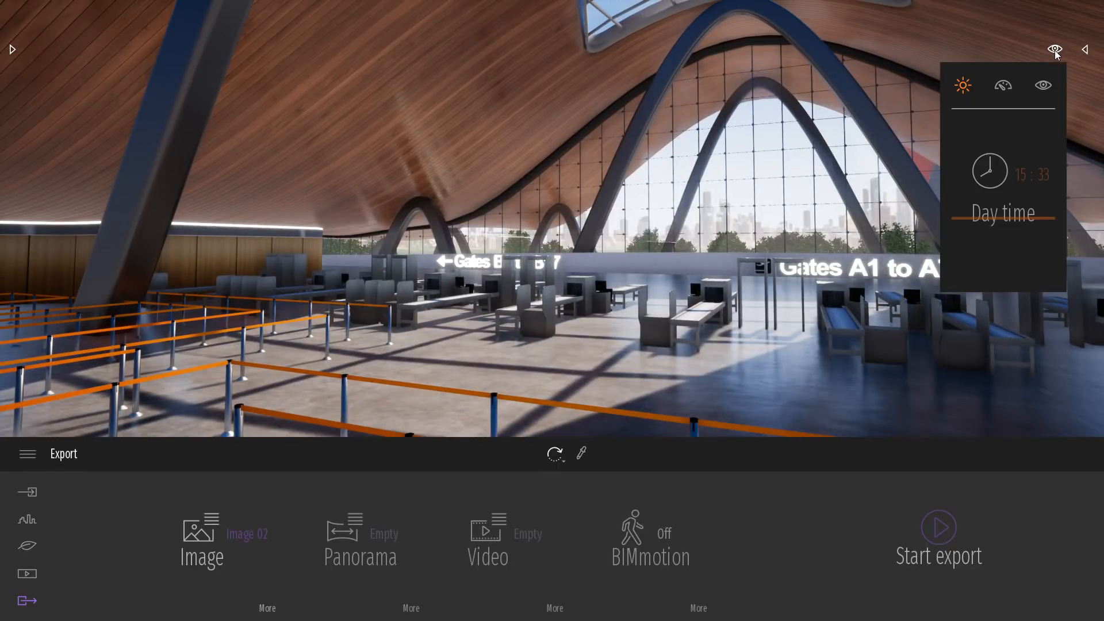
mouse_move(990, 220)
left_mouse_down()
mouse_move(989, 190)
mouse_move(993, 236)
mouse_move(998, 208)
left_mouse_up()
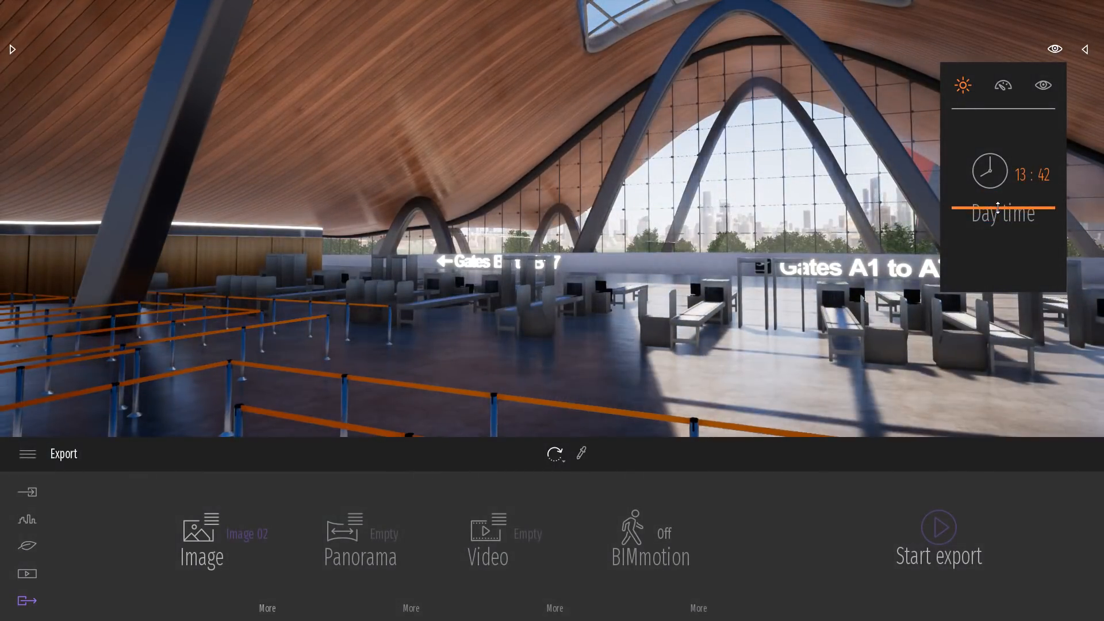
middle_click_drag(831, 242, 551, 280, "shift")
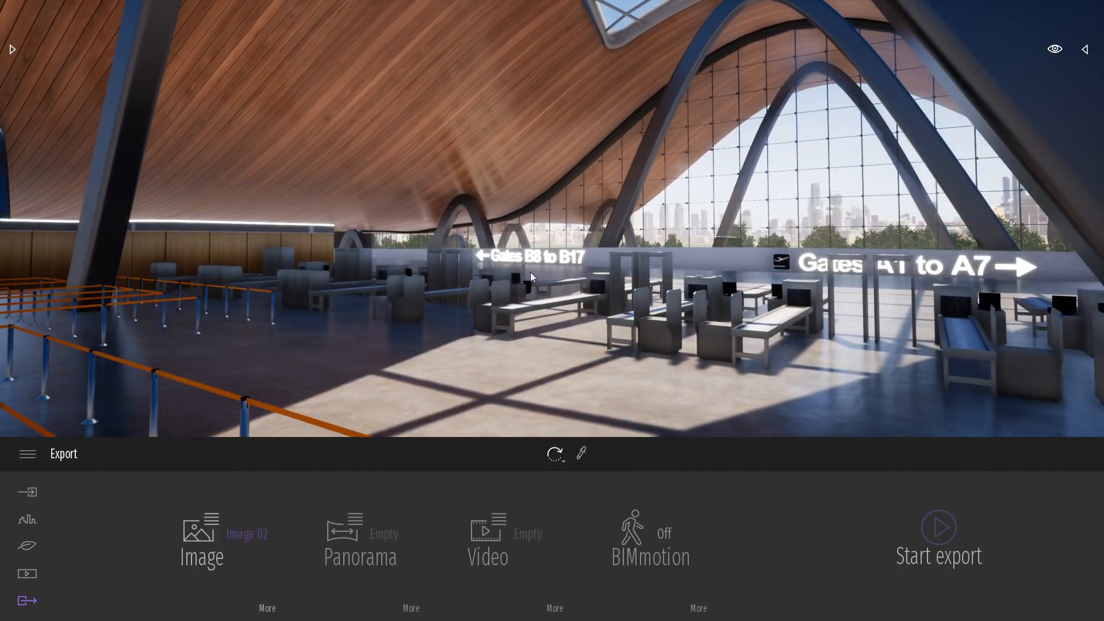
Add the Fabrice character from the Humans library to the open floor in front of the security scanners.
left_click(13, 49)
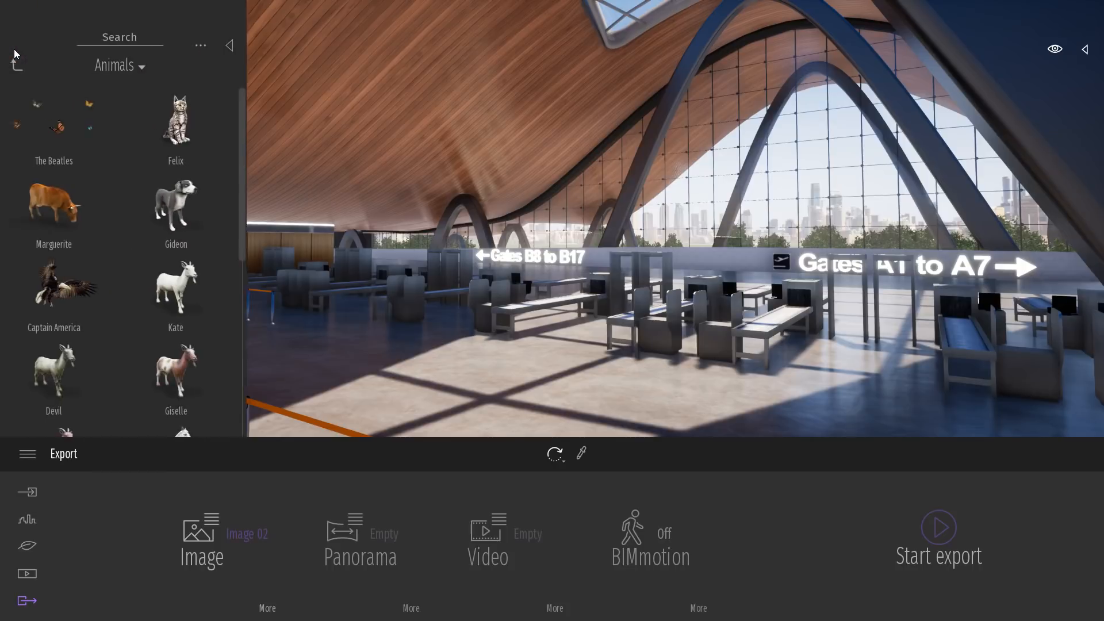
left_click(18, 64)
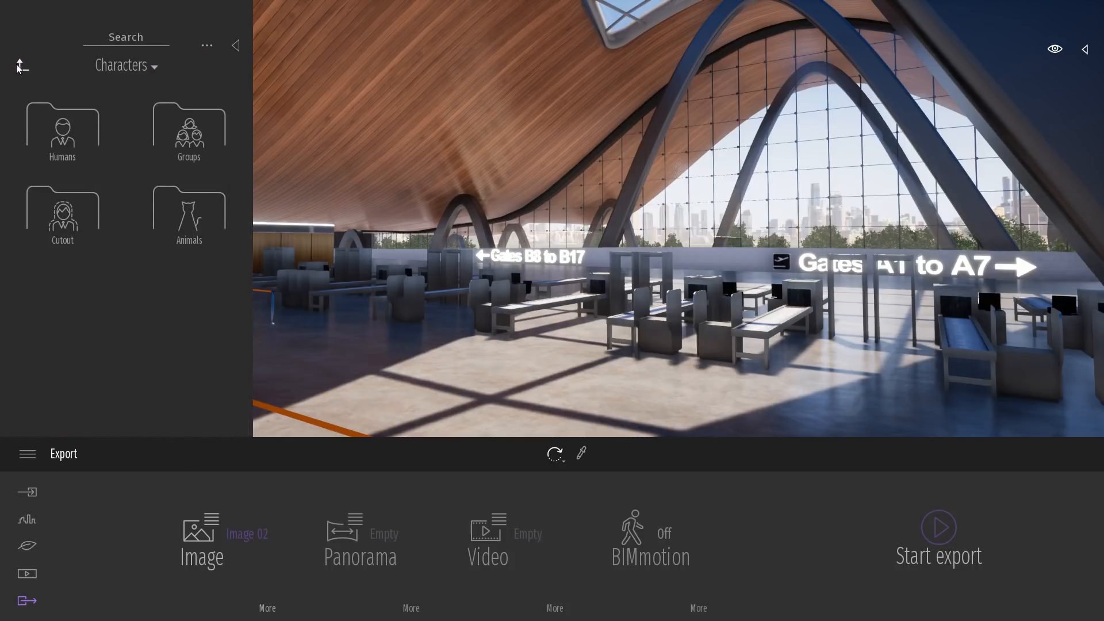
left_click(66, 132)
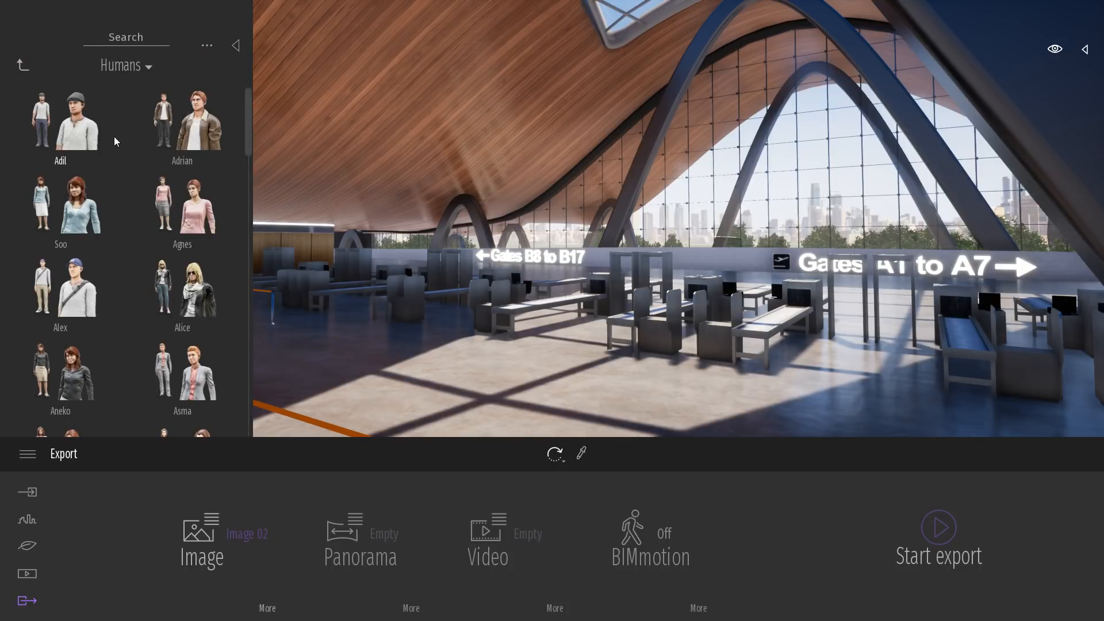
right_click_drag(340, 194, 318, 189)
key("w")
key("q")
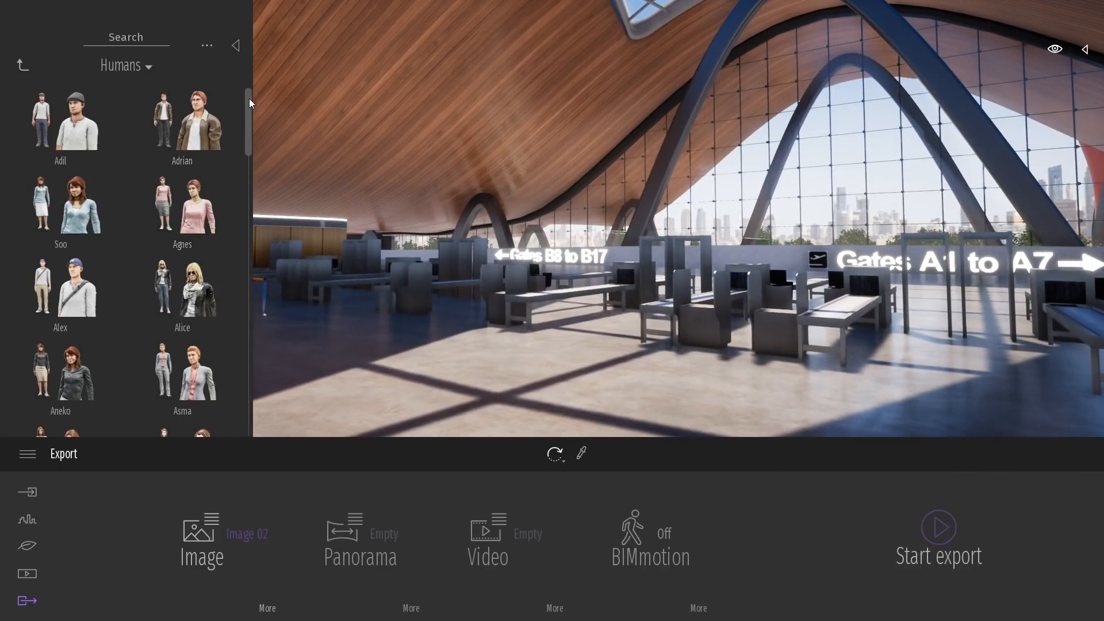
left_click_drag(248, 98, 246, 191)
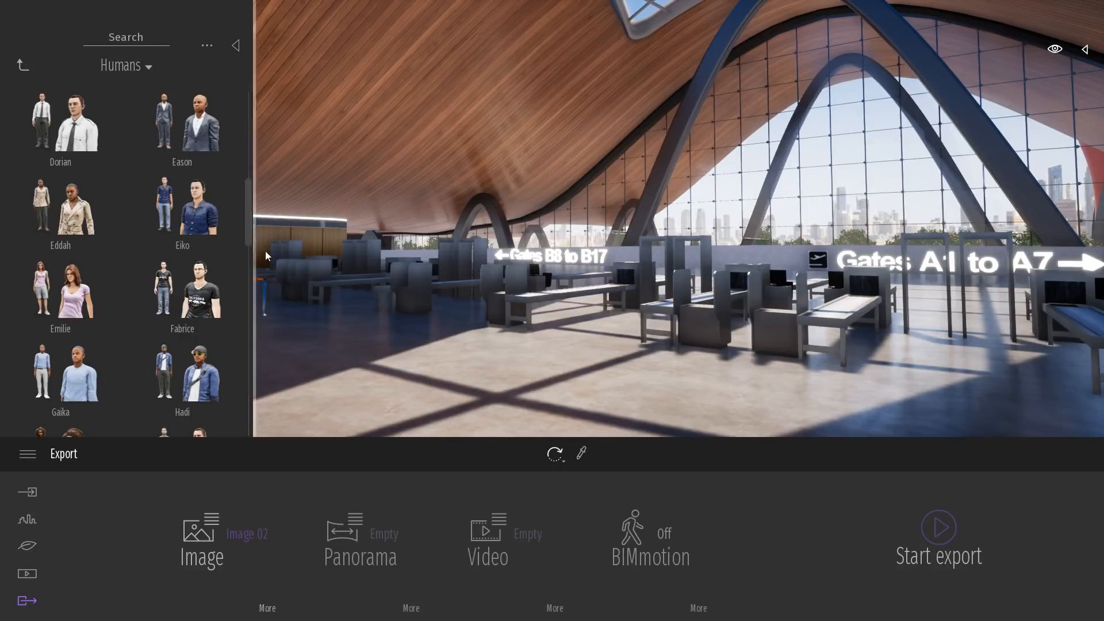
left_click_drag(194, 287, 678, 411)
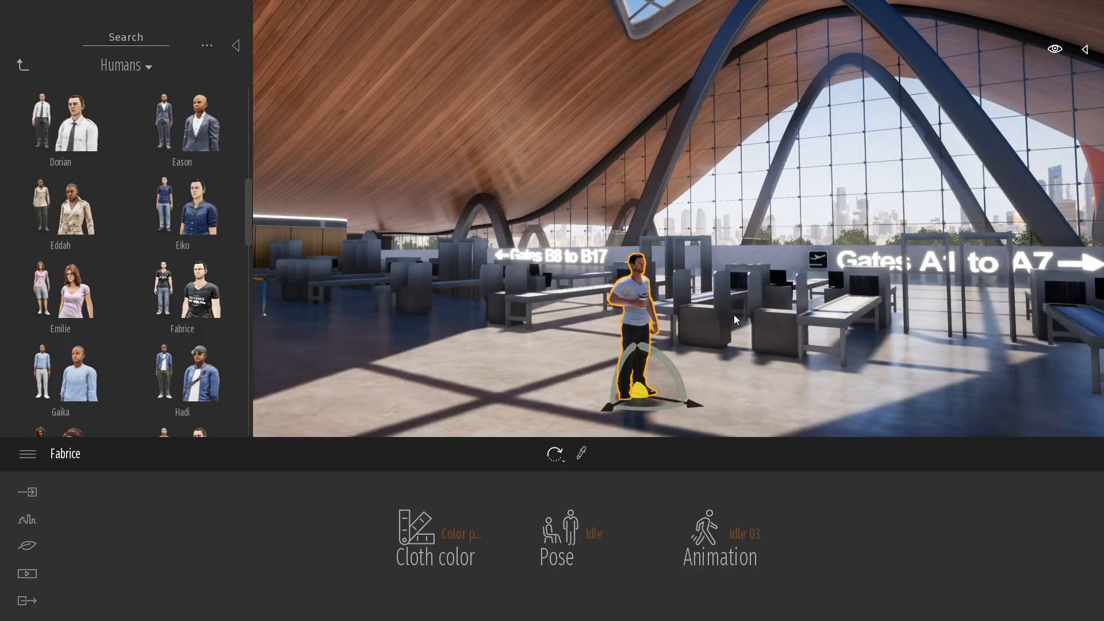
Try Color preset 4 and Color preset 2 on Fabrice's clothes, and settle on Color preset 1.
left_click(440, 559)
left_click(449, 468)
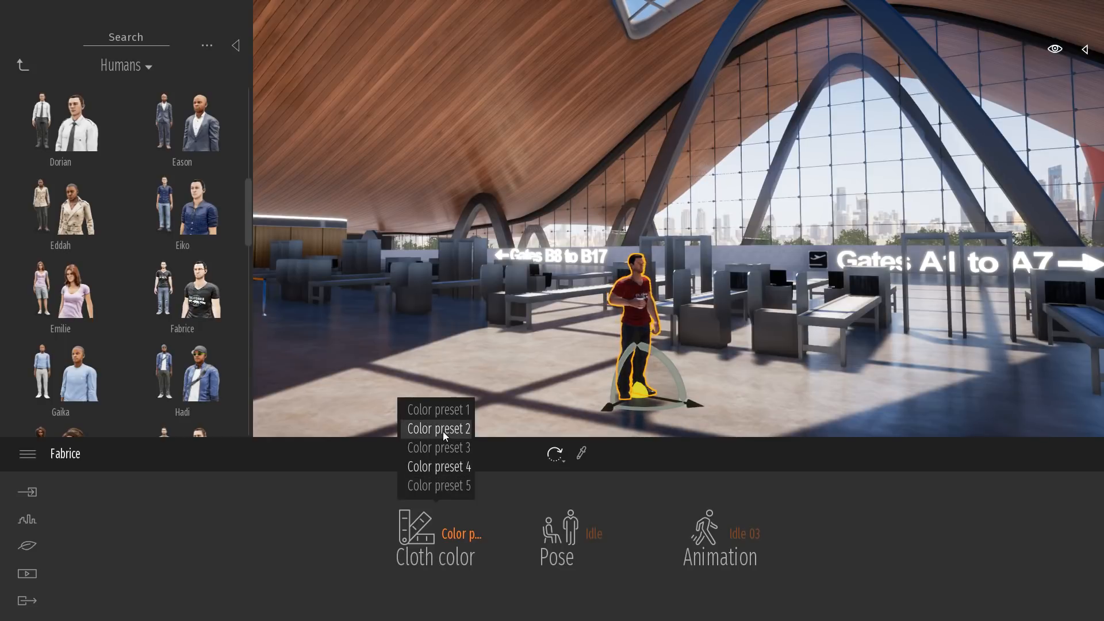
left_click(443, 432)
left_click(444, 416)
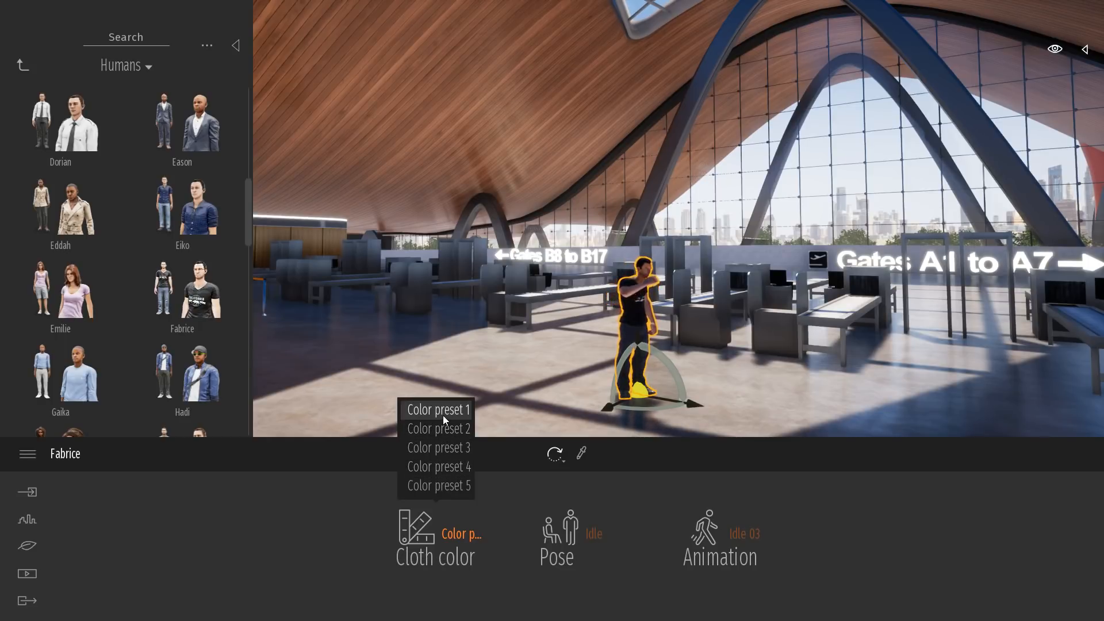
Try the Lying and Dancing poses on Fabrice, with the Dancing 02 animation for the latter.
left_click(577, 547)
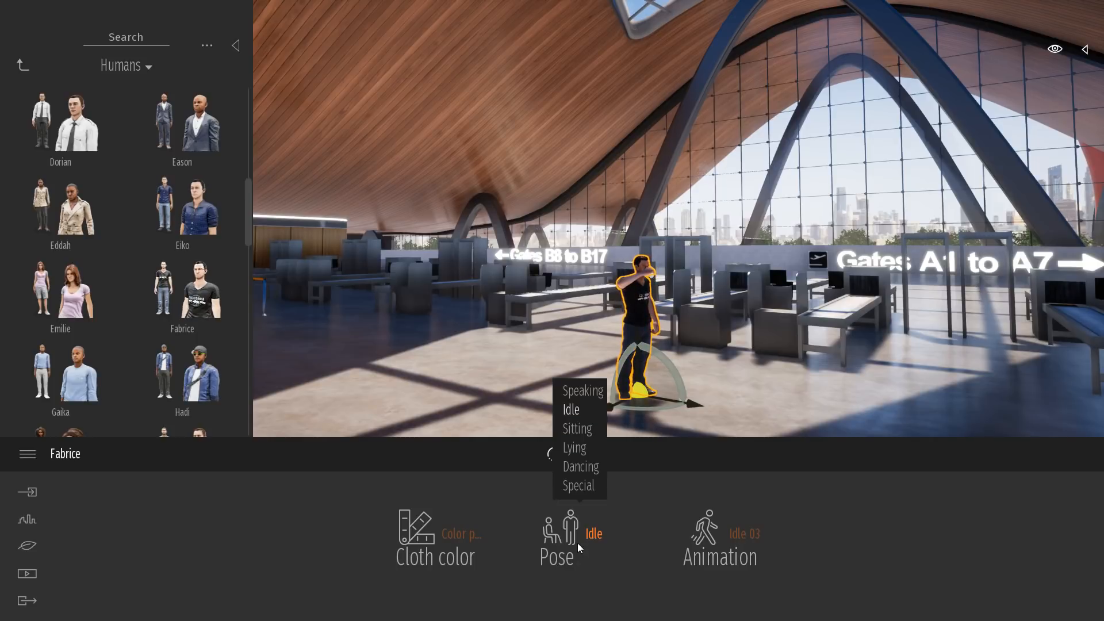
left_click(577, 448)
left_click(581, 468)
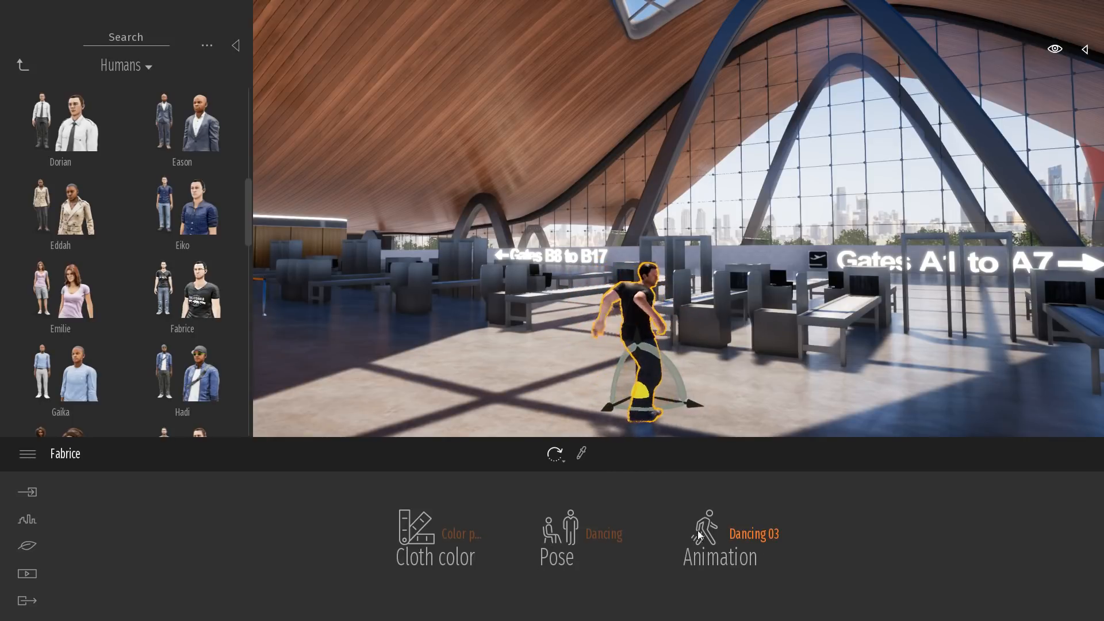
left_click(754, 531)
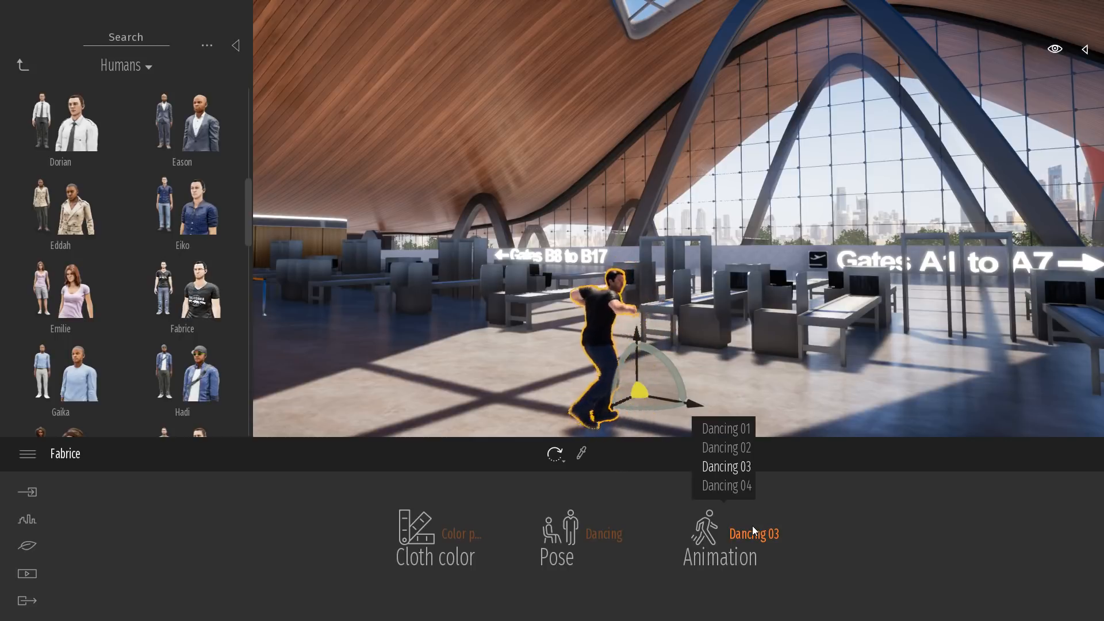
left_click(727, 448)
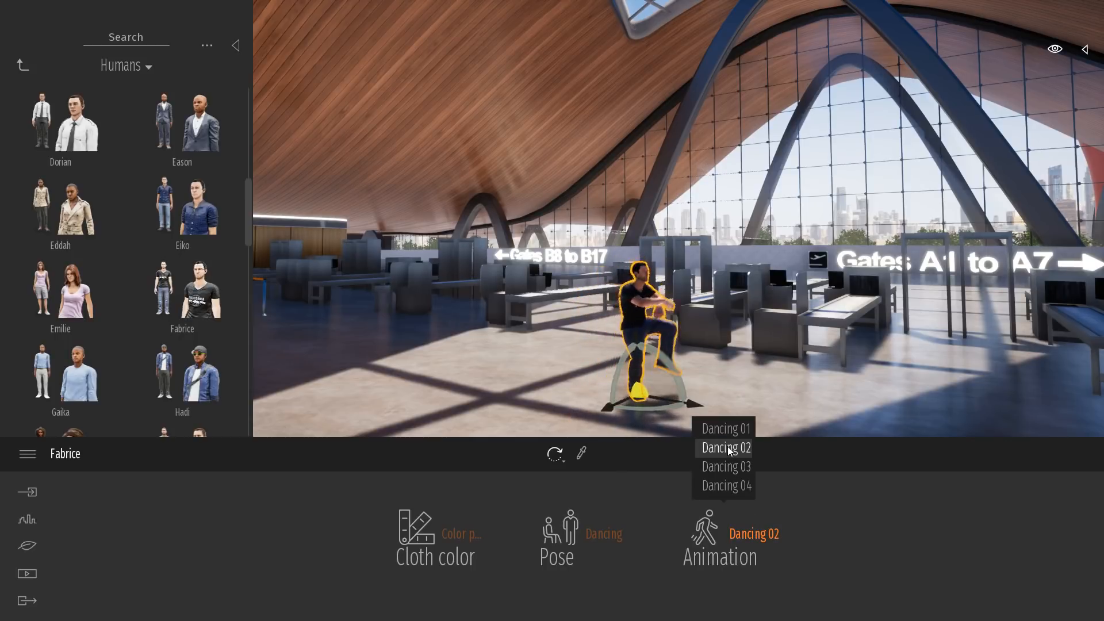
Give Fabrice the Special pose with the Disable 02 animation, move him beside the security conveyor and deselect him.
left_click(604, 534)
left_click(585, 488)
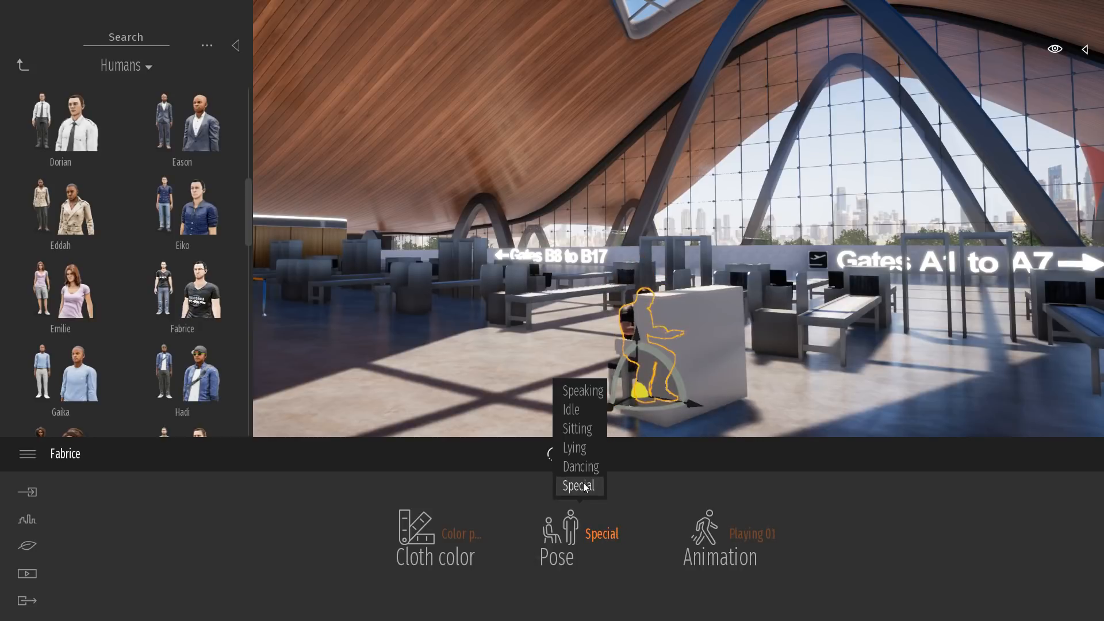
left_click(744, 538)
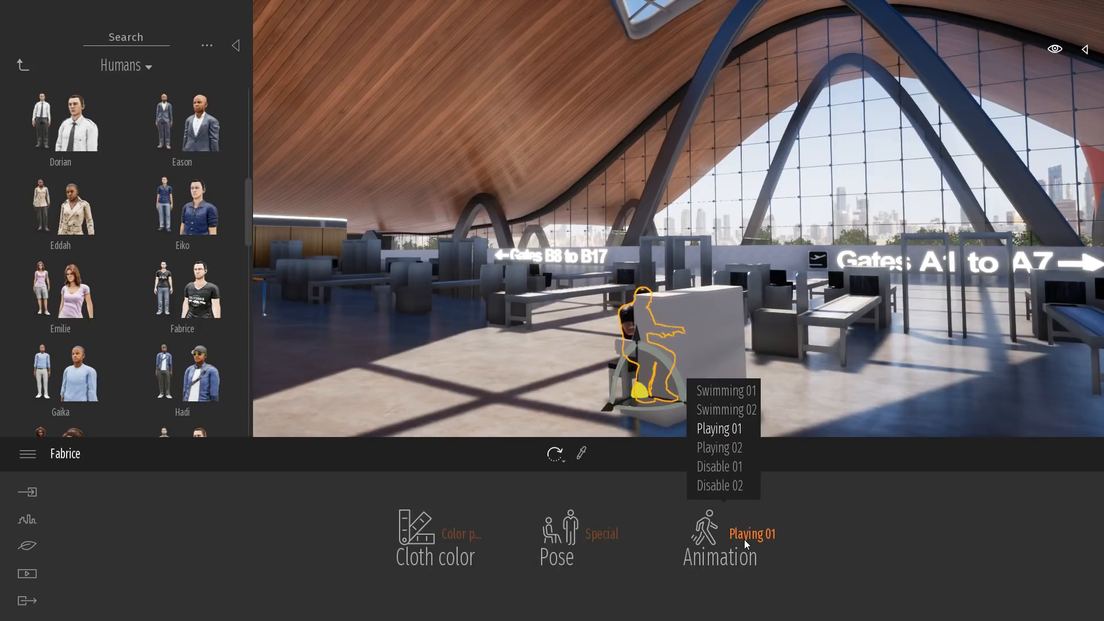
left_click(728, 485)
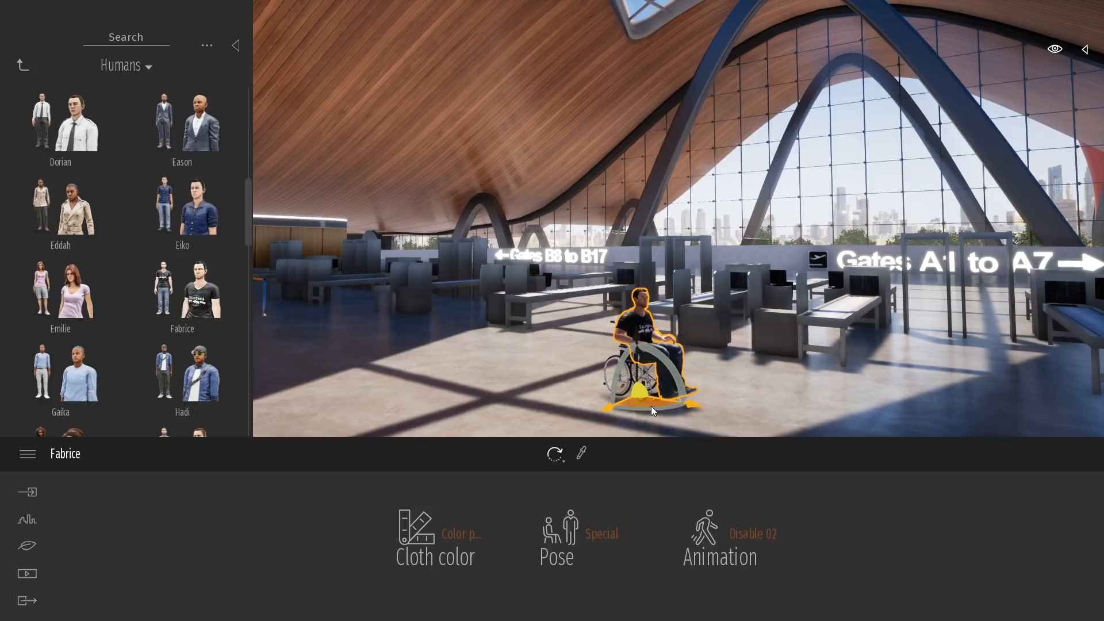
left_click_drag(654, 409, 934, 360)
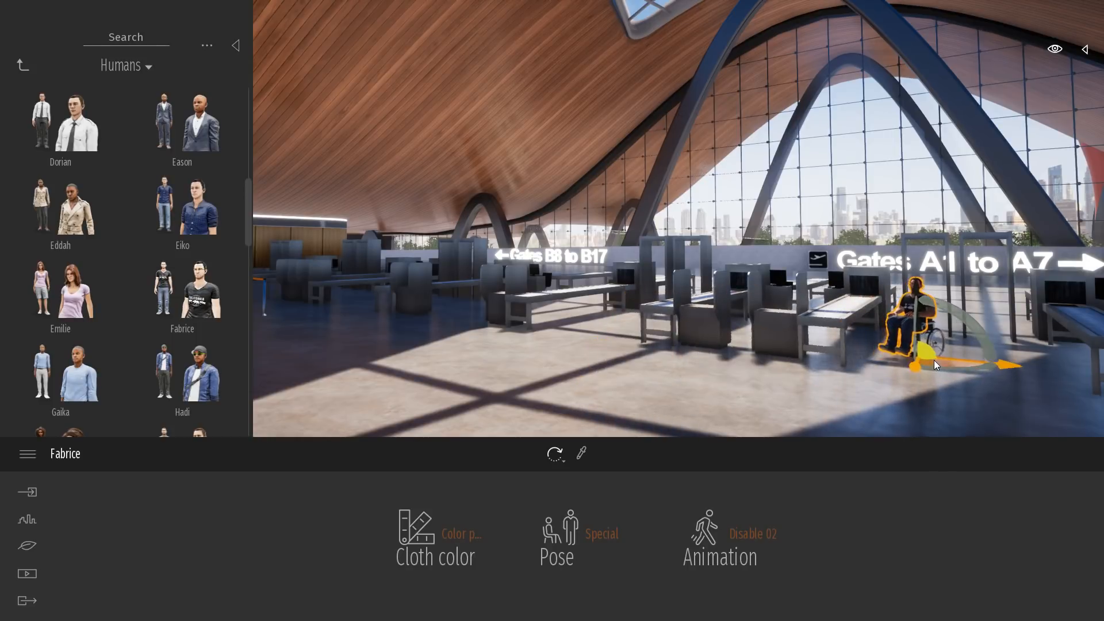
left_click(977, 397)
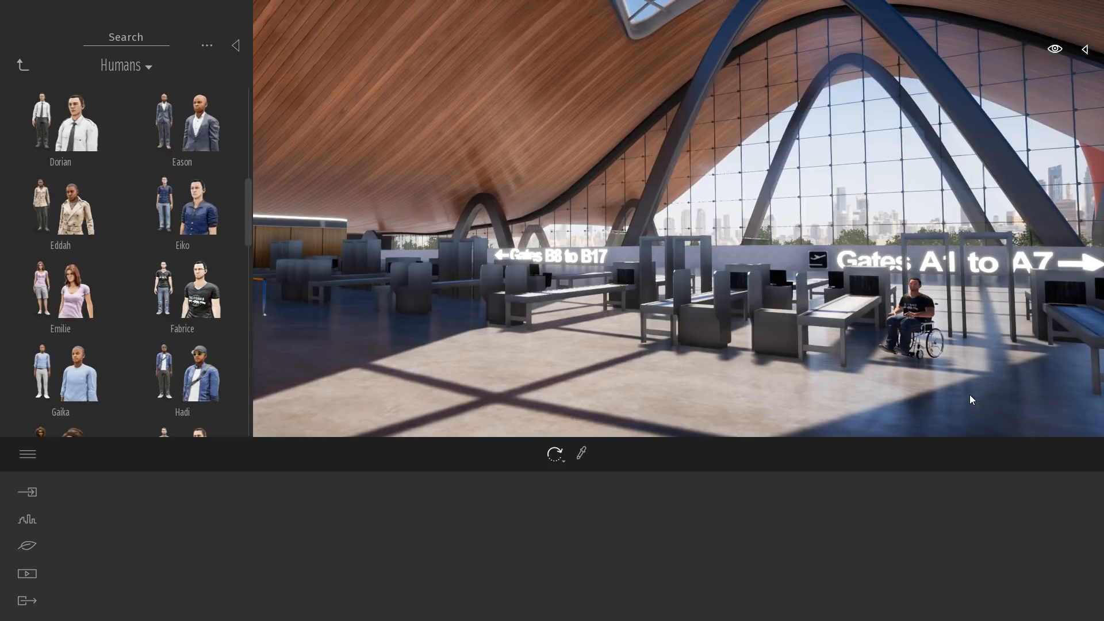
Place seven copies of Group02 from the character Groups library across the open floor between the security scanners and the queue barriers.
left_click(18, 62)
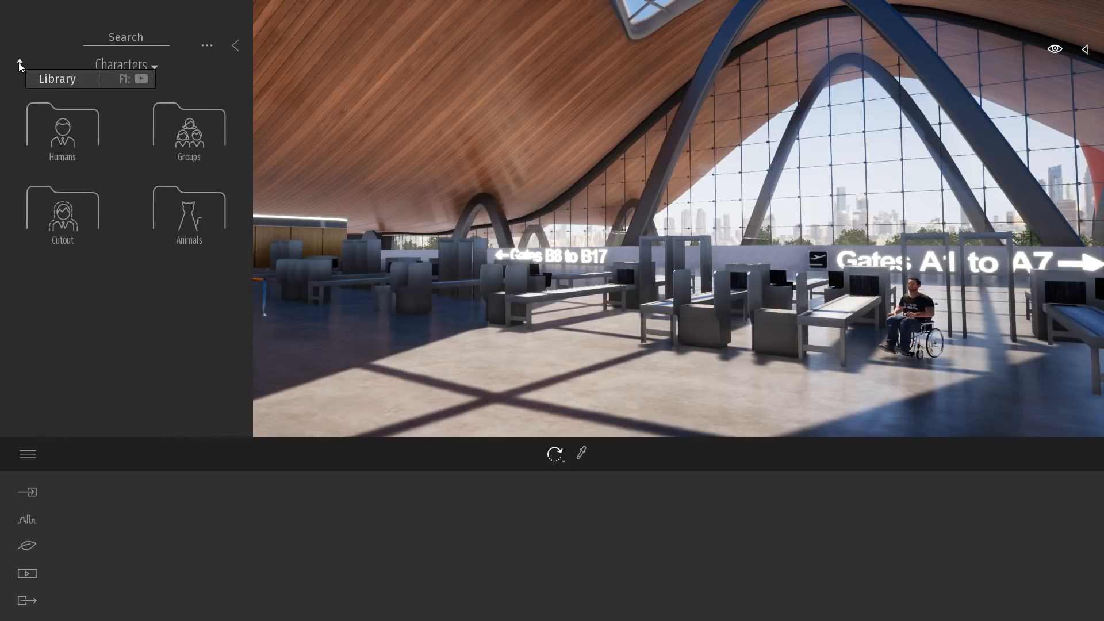
left_click(198, 137)
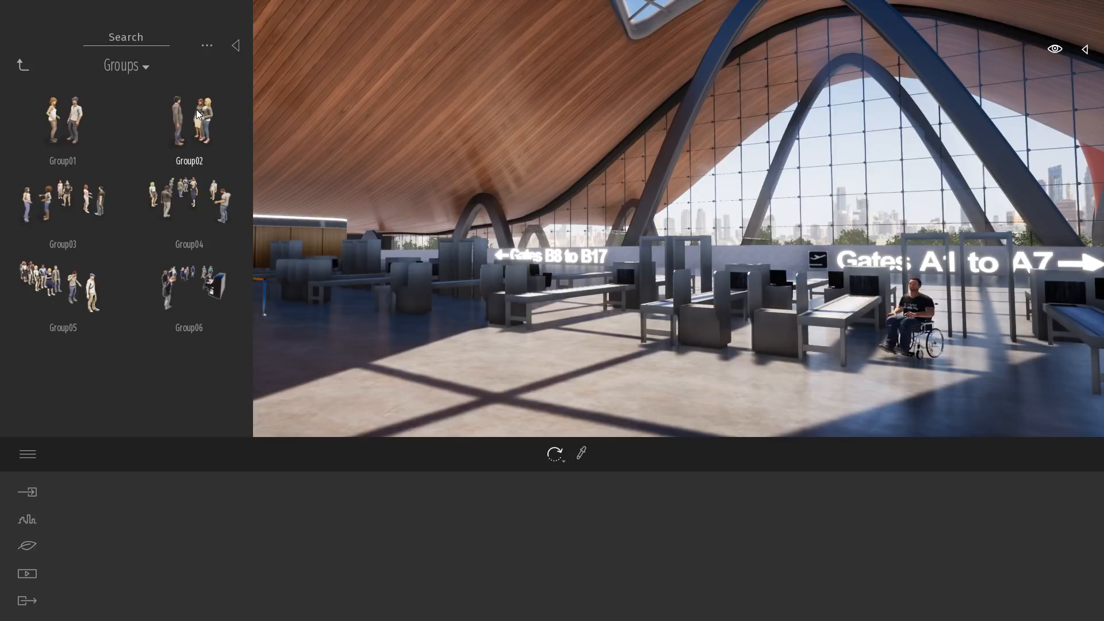
left_click_drag(188, 120, 426, 386)
left_click(425, 386)
key("s")
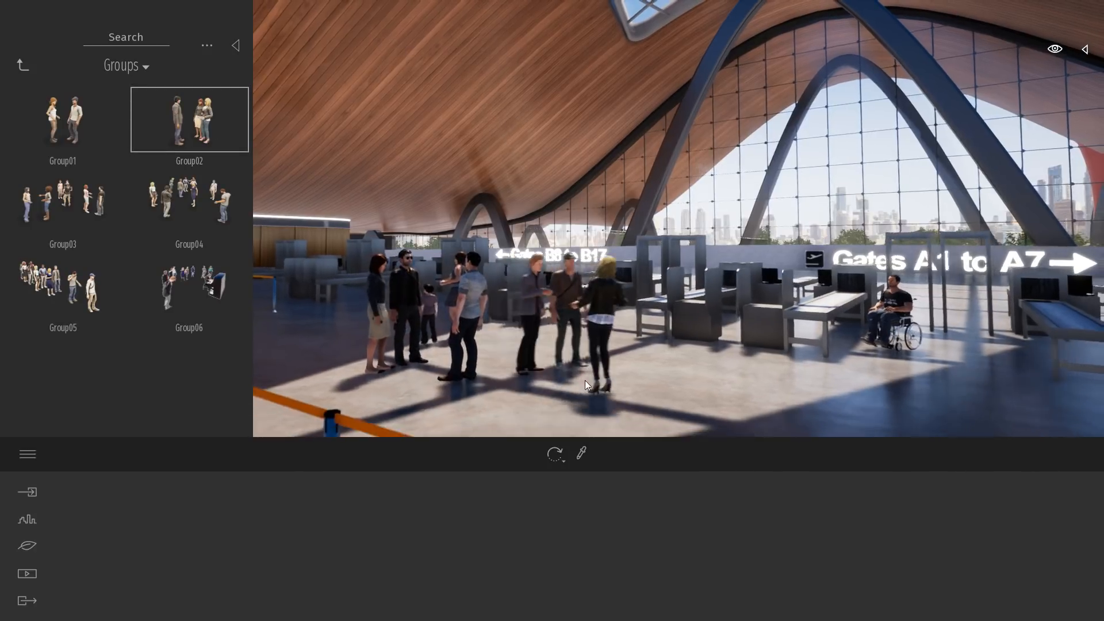
left_click(592, 380)
left_click(650, 395)
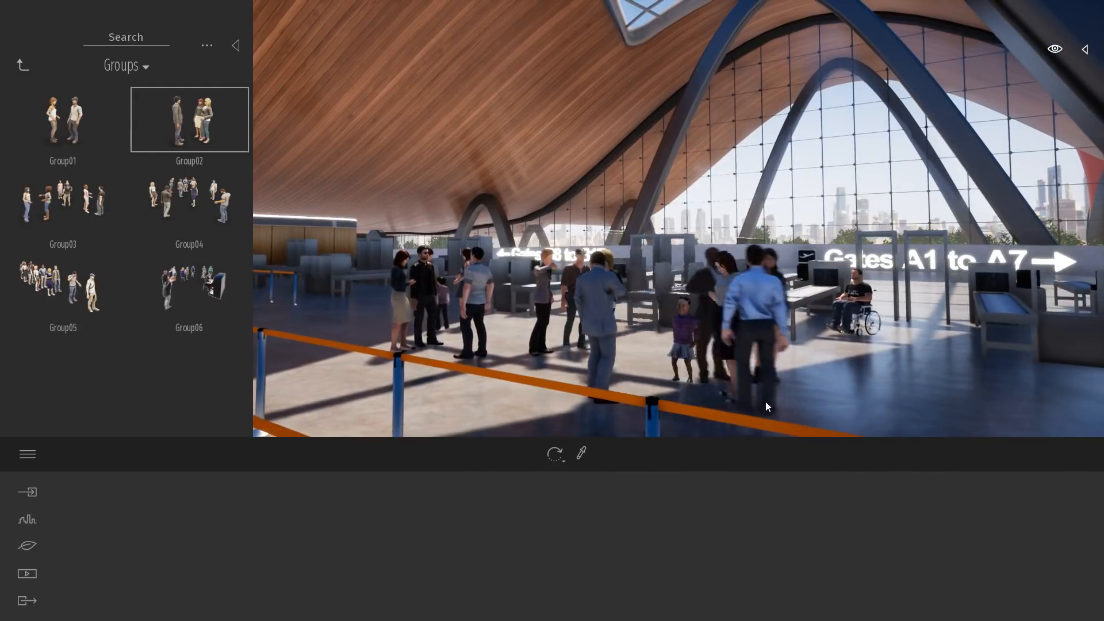
key("s")
key("e")
left_click(802, 431)
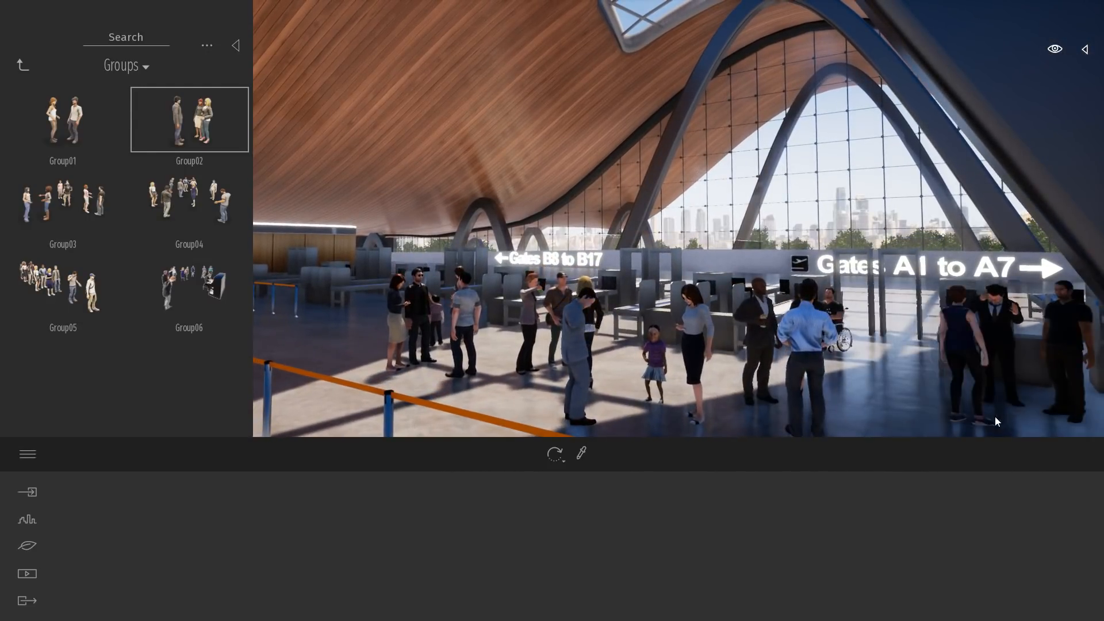
left_click(982, 426)
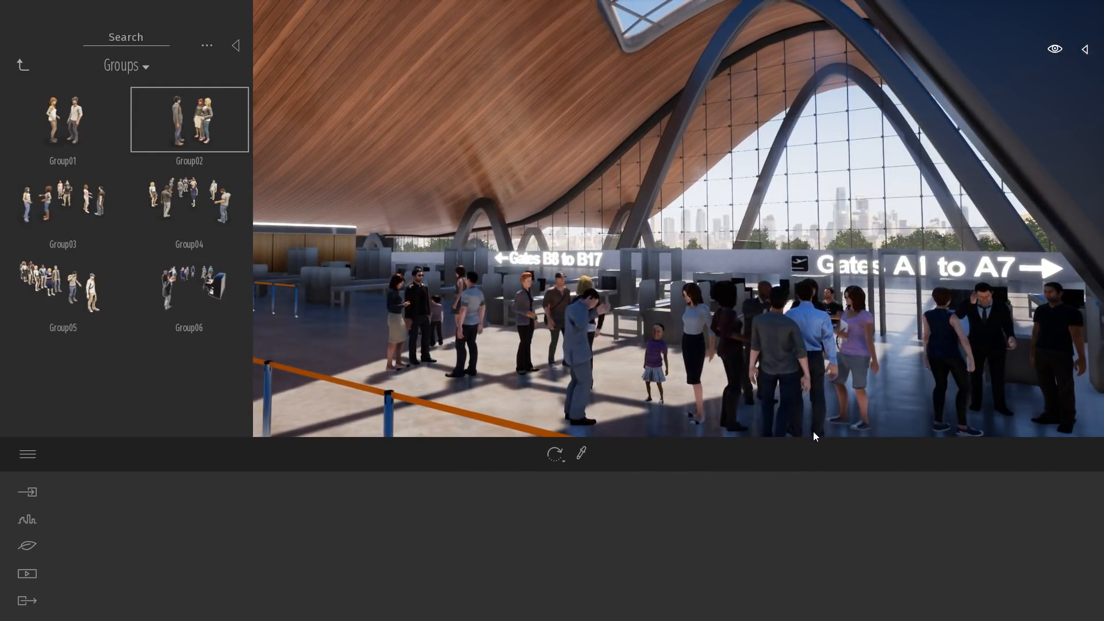
Hide the library and examine the placed groups from behind the queue barriers and from over the security lanes.
key("s")
key("s")
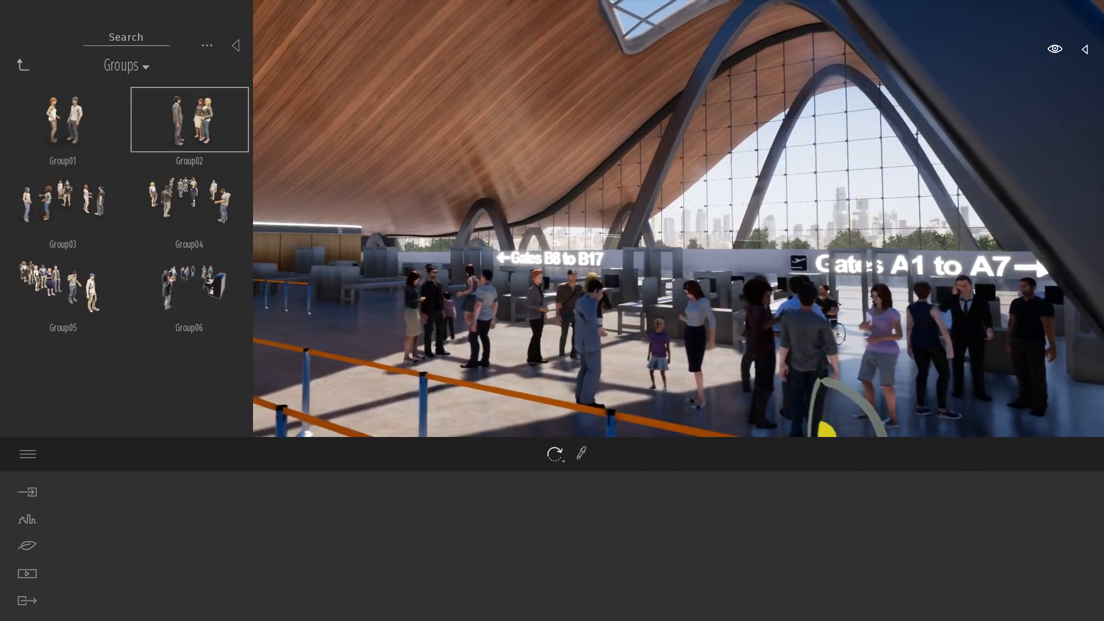
key("a")
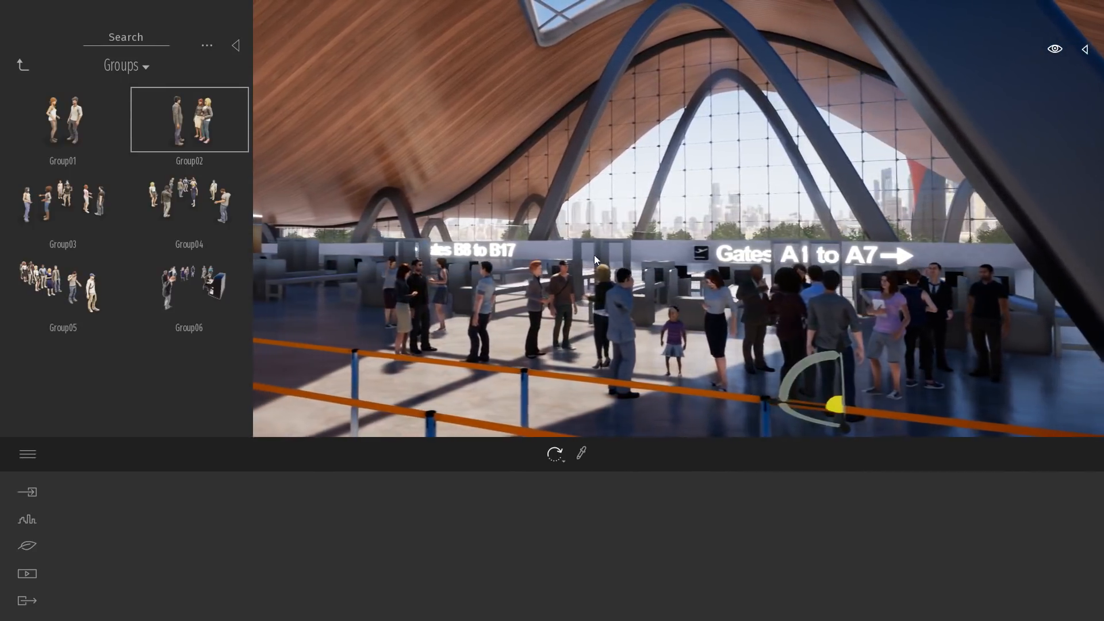
key("w")
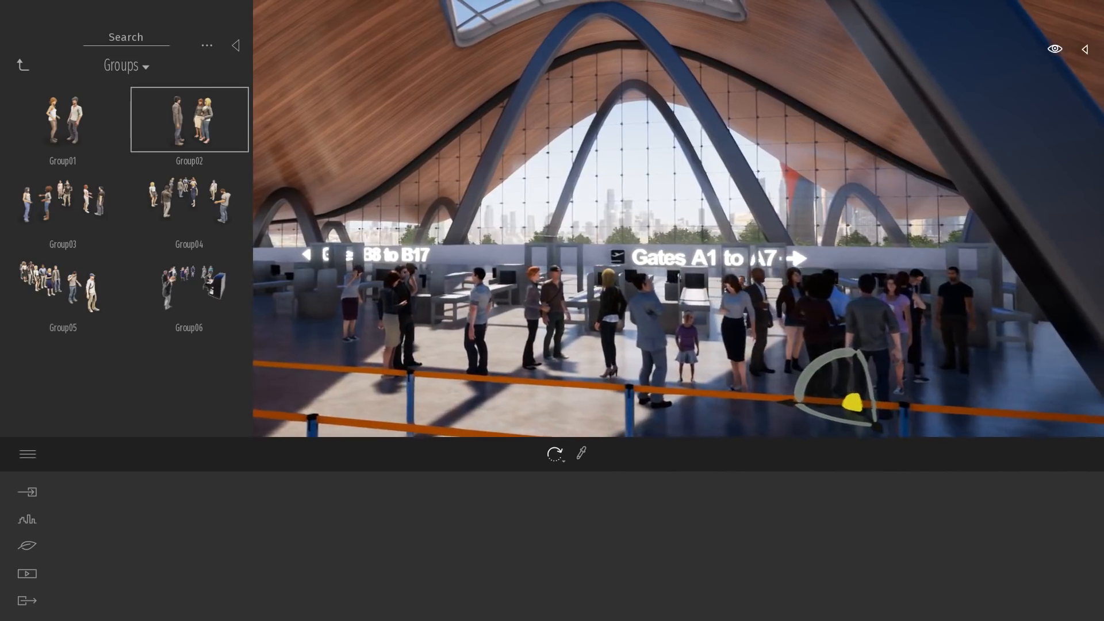
key("a")
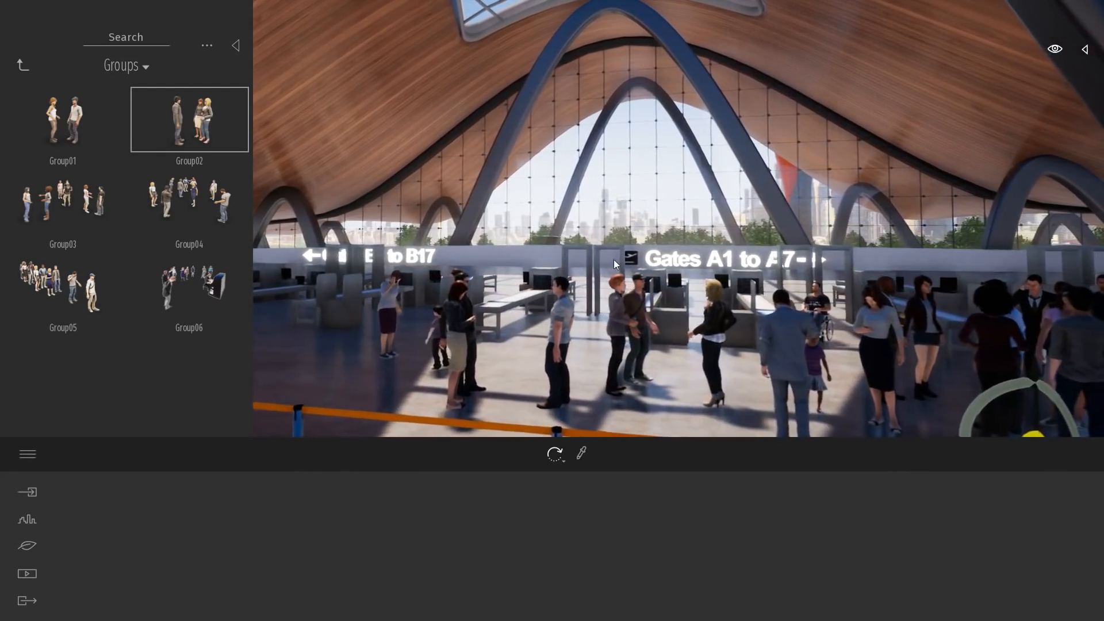
left_click(236, 45)
key("w")
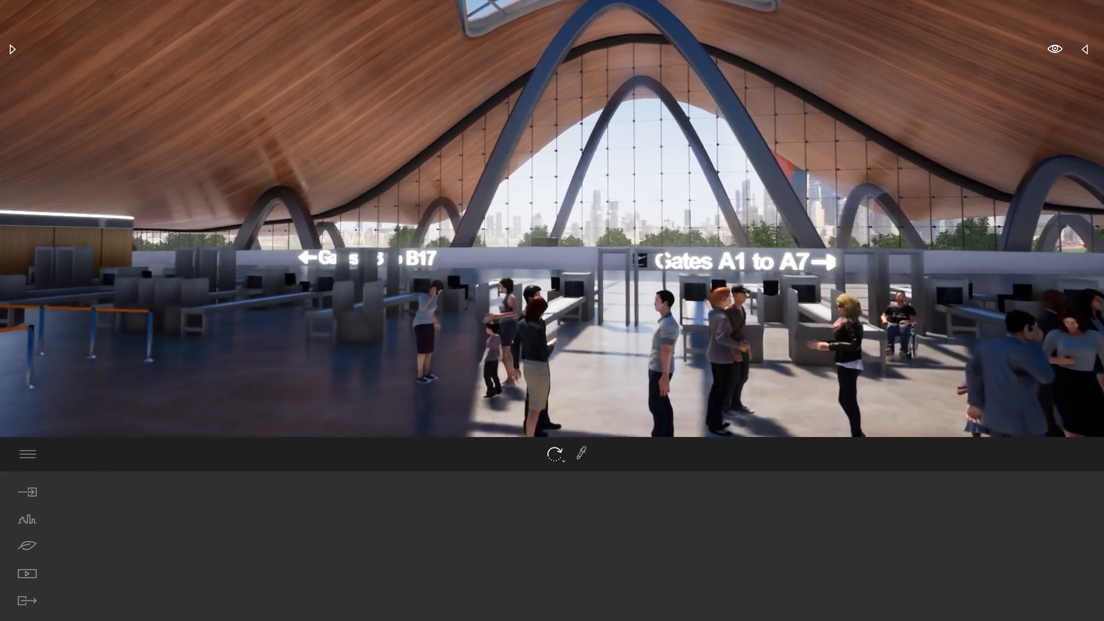
key("s")
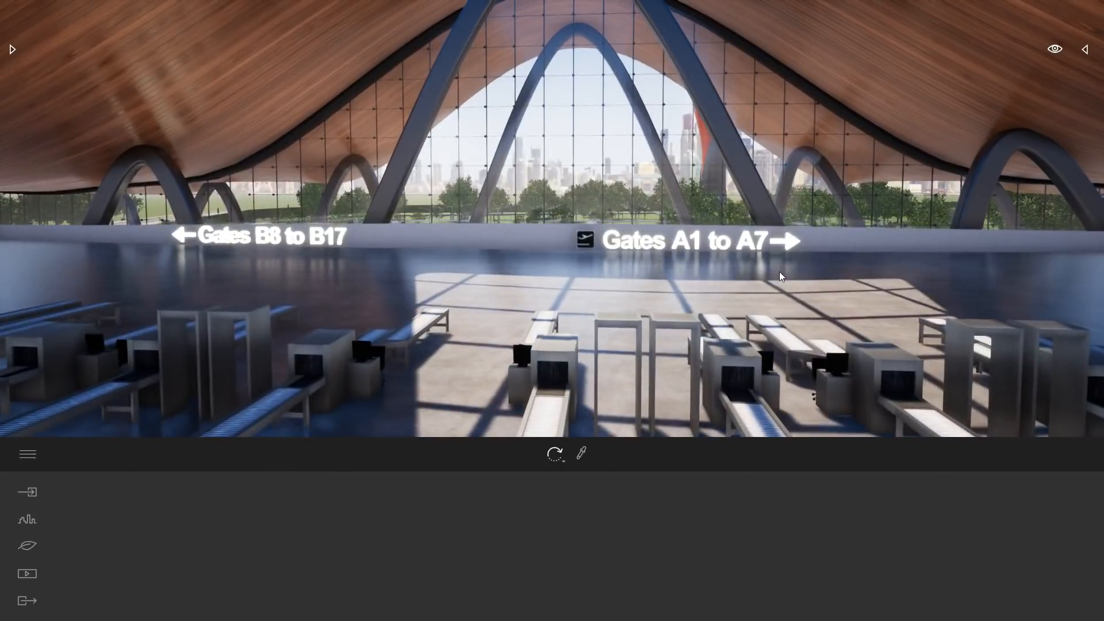
Draw an Urban character path along the concourse beyond the security scanners, running past both gate signs from one end to the other.
left_click(27, 521)
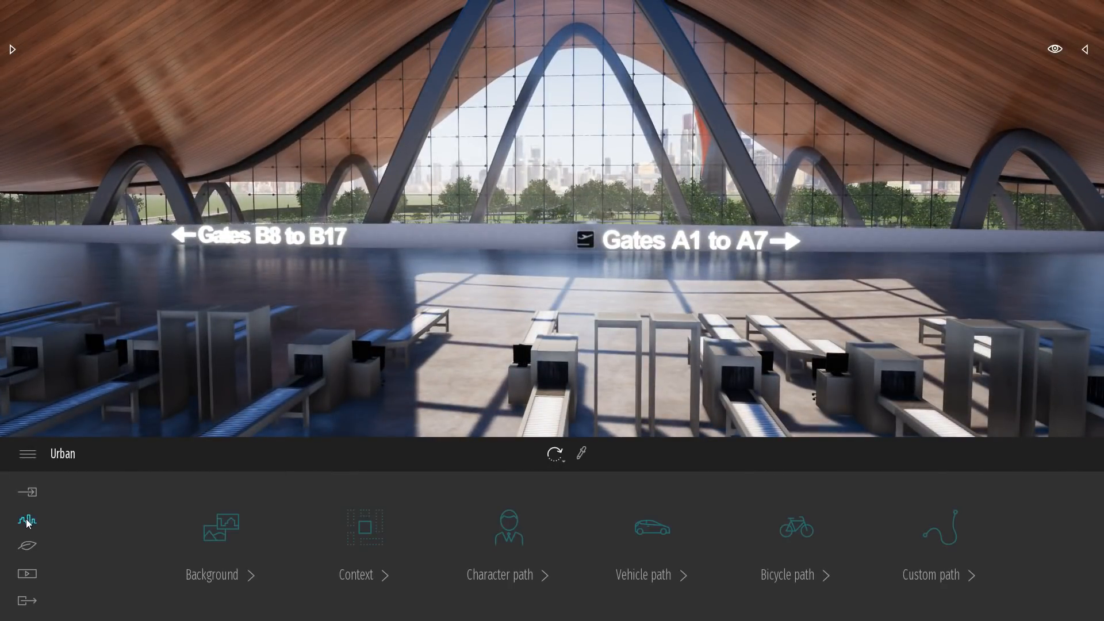
left_click(504, 537)
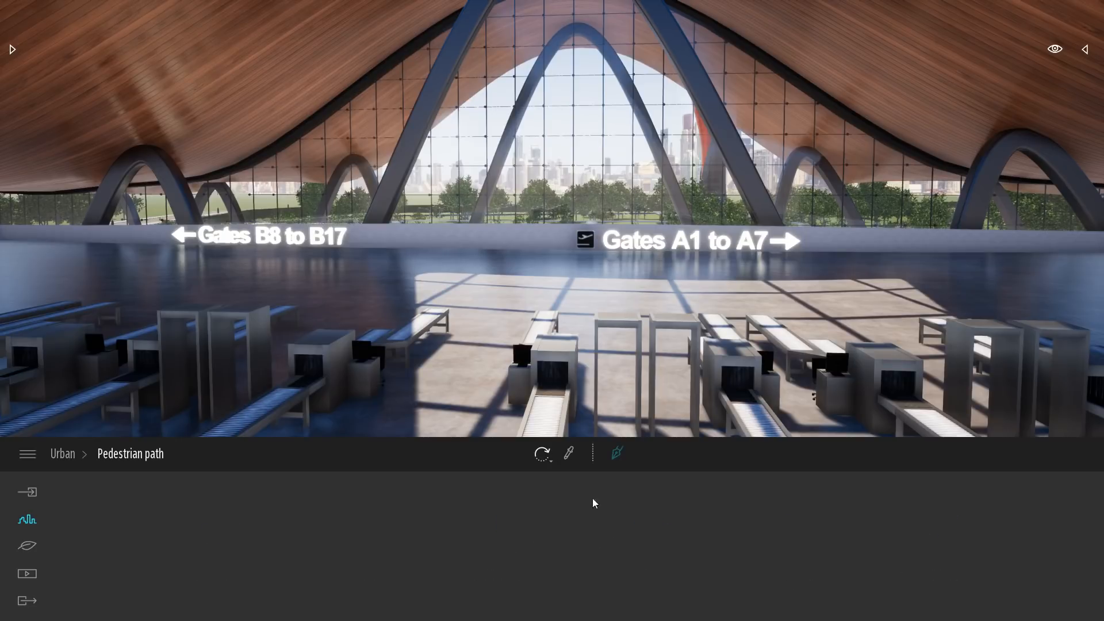
right_click_drag(780, 277, 791, 270)
left_click(781, 268)
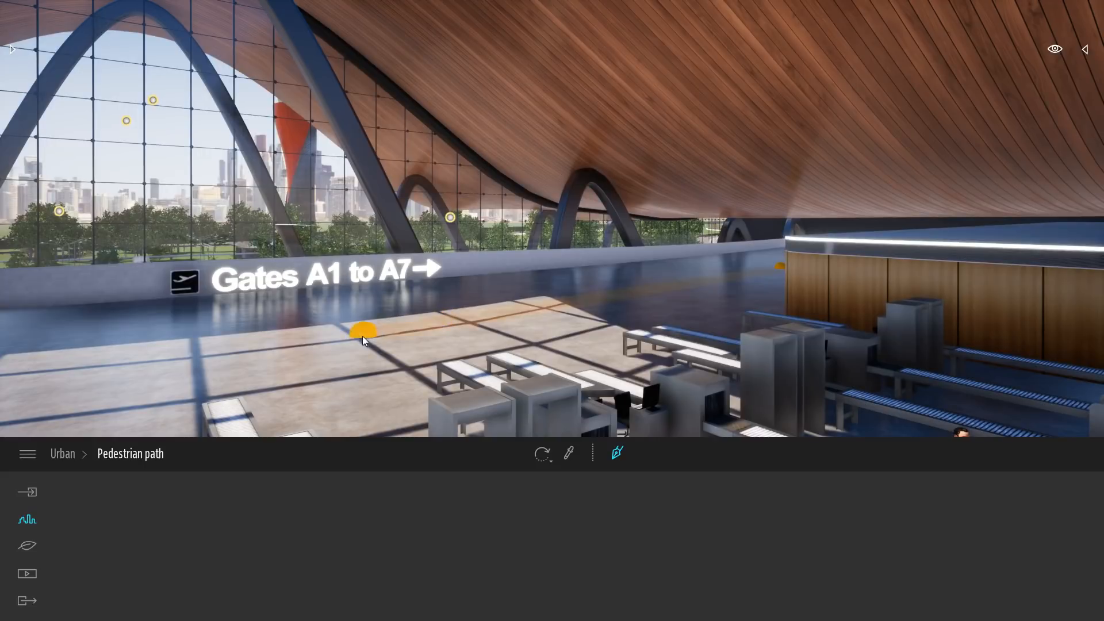
right_click_drag(362, 336, 354, 336)
right_click_drag(91, 292, 76, 294)
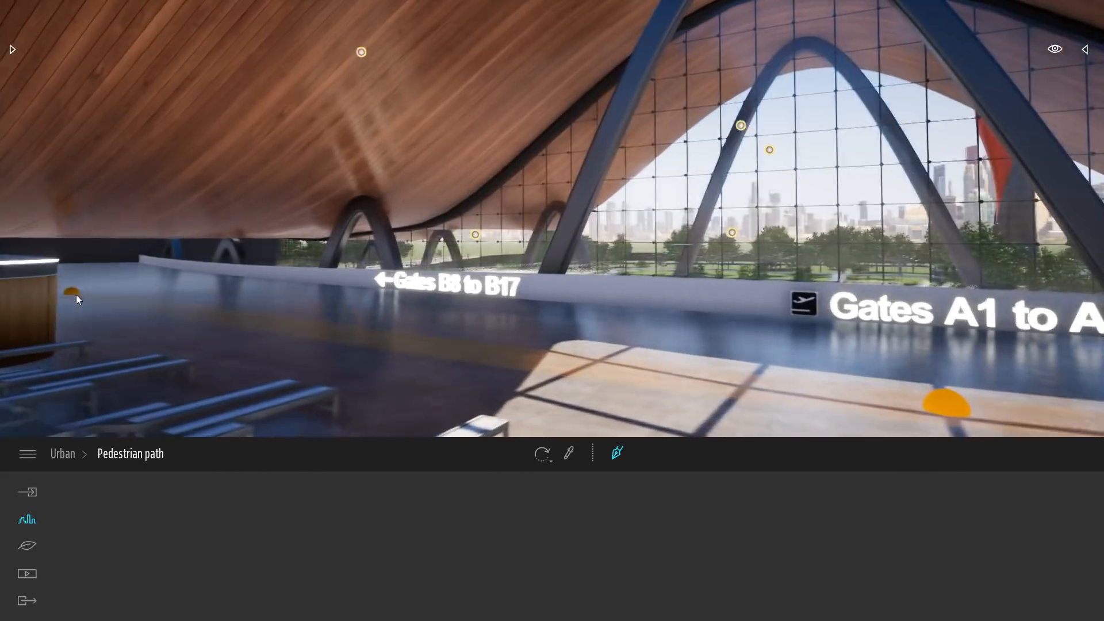
left_click(551, 344)
key("s")
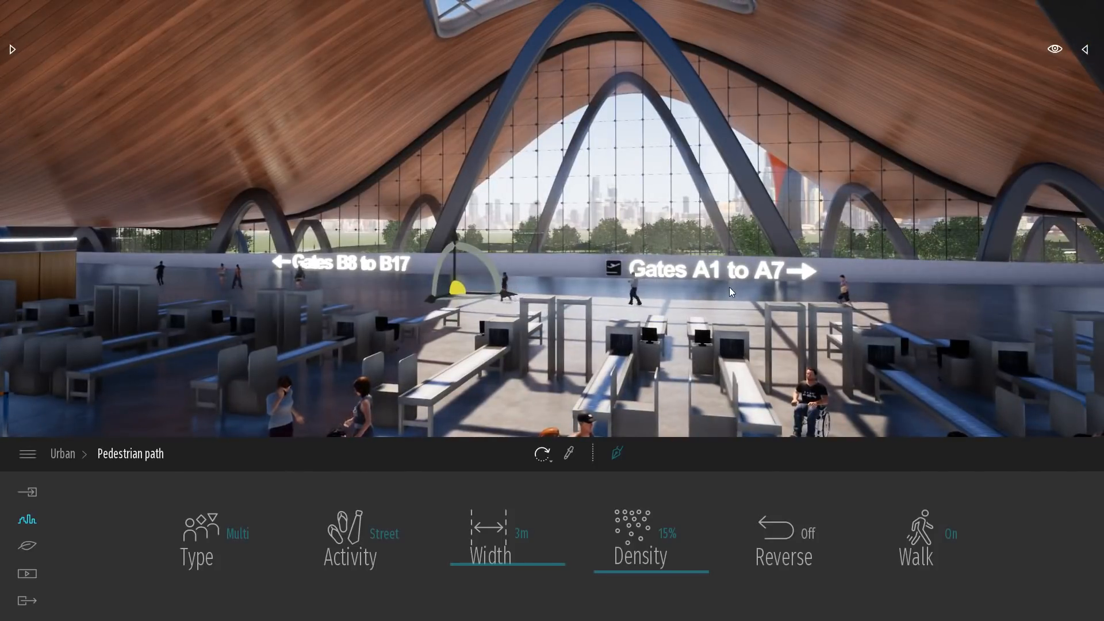
right_click_drag(729, 289, 761, 285)
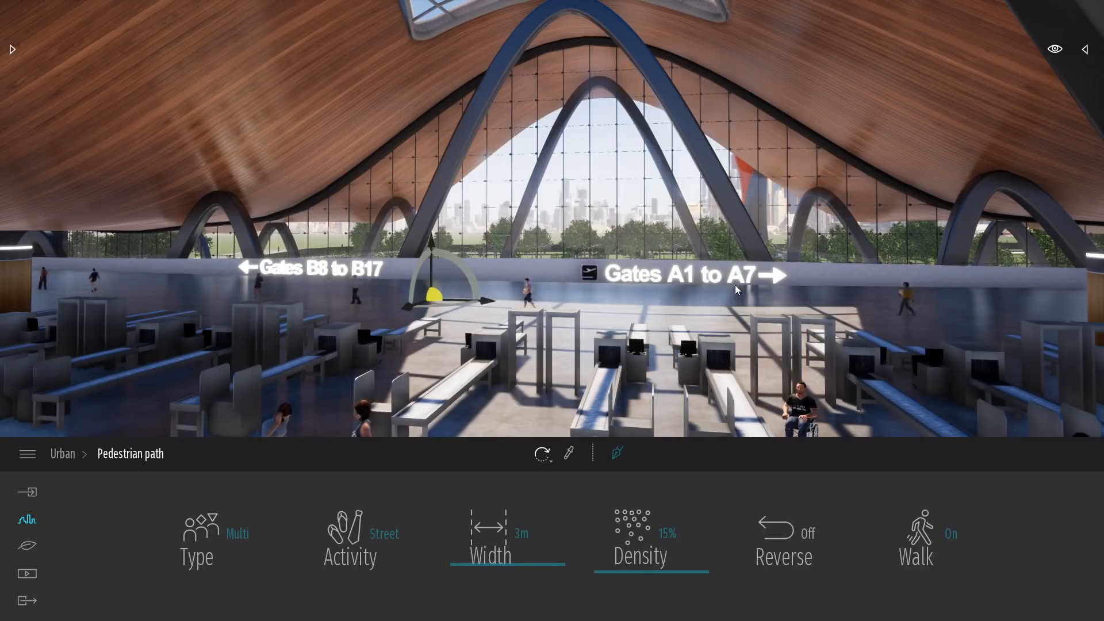
Look over the top-level categories of the asset library and hide it again.
left_click(13, 49)
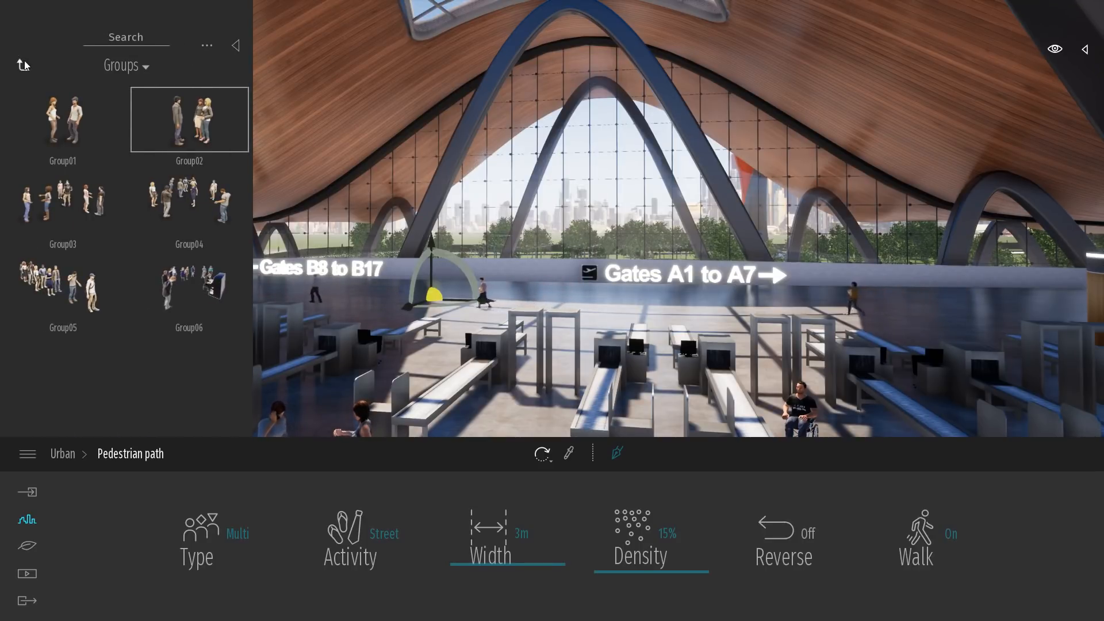
left_click(23, 65)
left_click(22, 65)
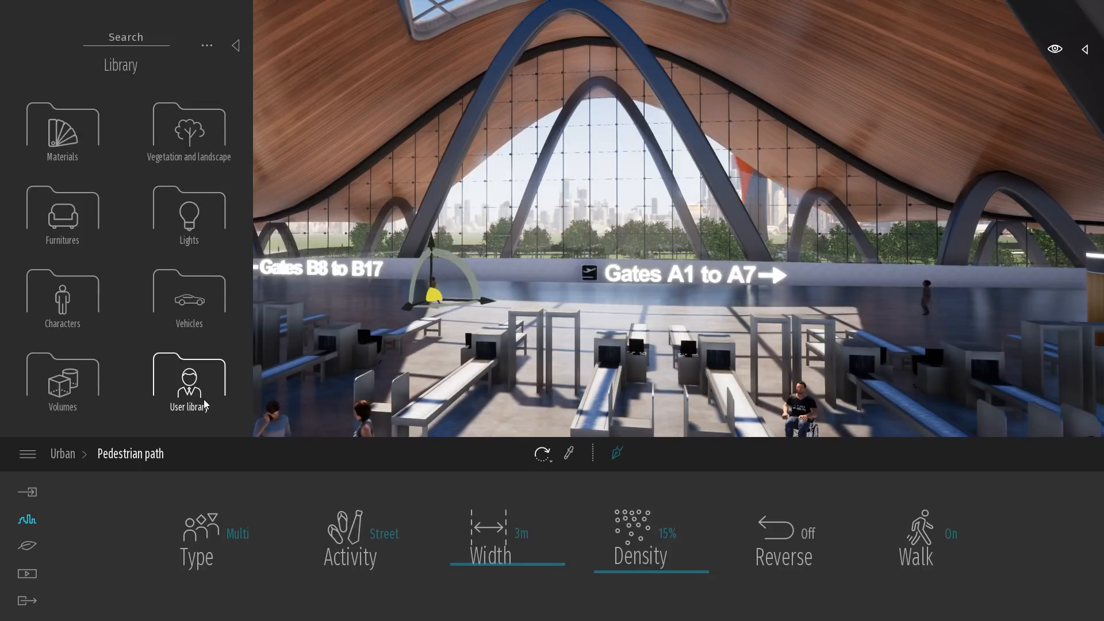
left_click(236, 45)
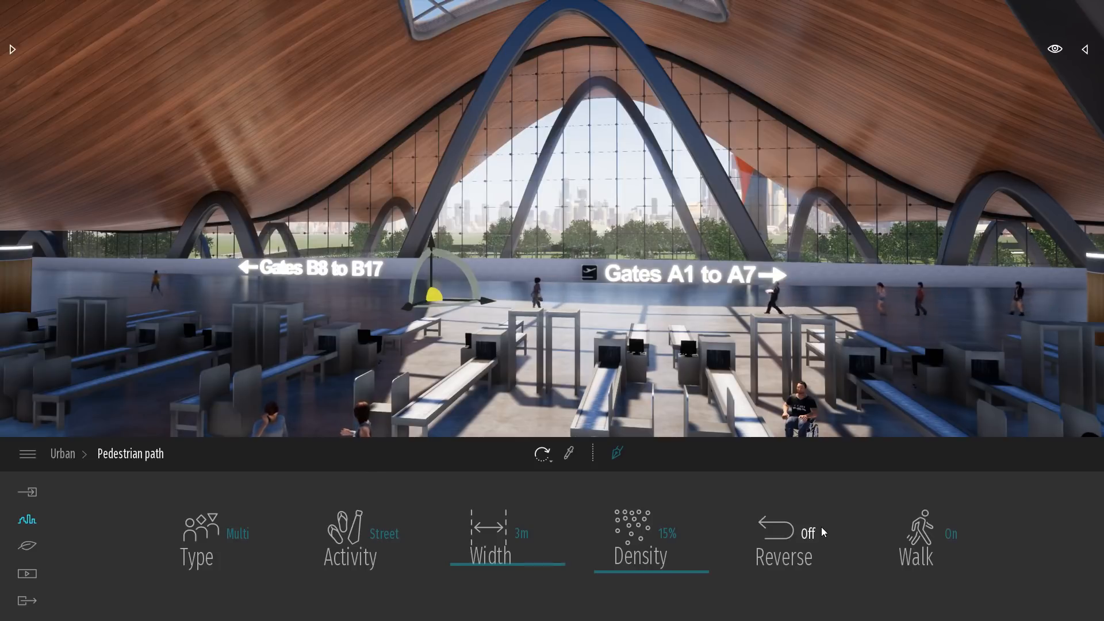
Review the pedestrian types, set the path's activity to Travel and its width to 10 m, and deselect the path.
left_click(230, 535)
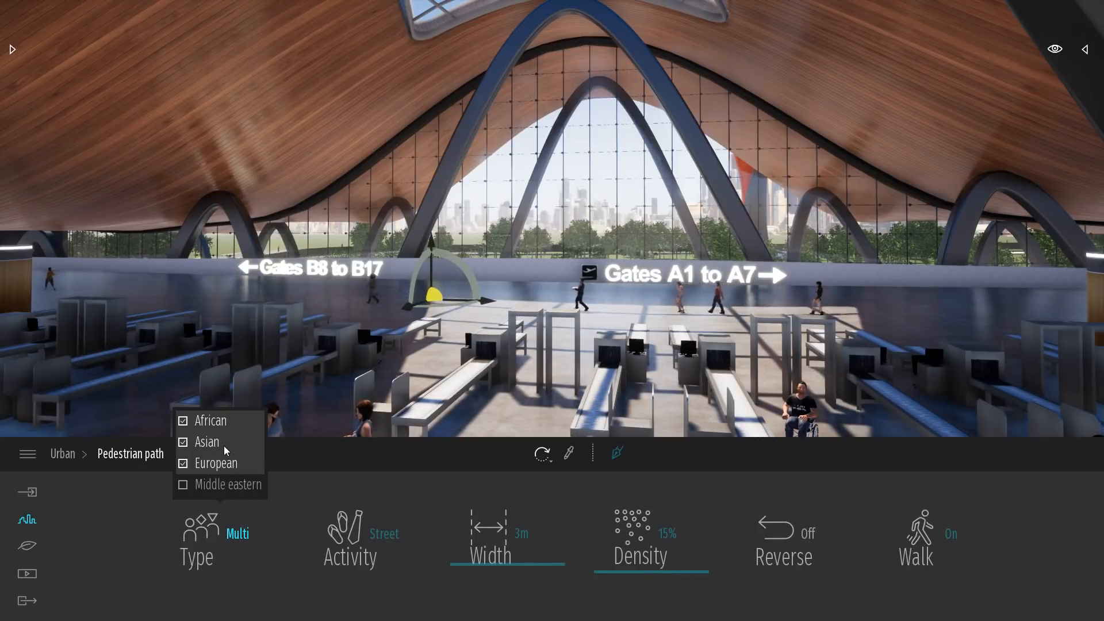
left_click(348, 530)
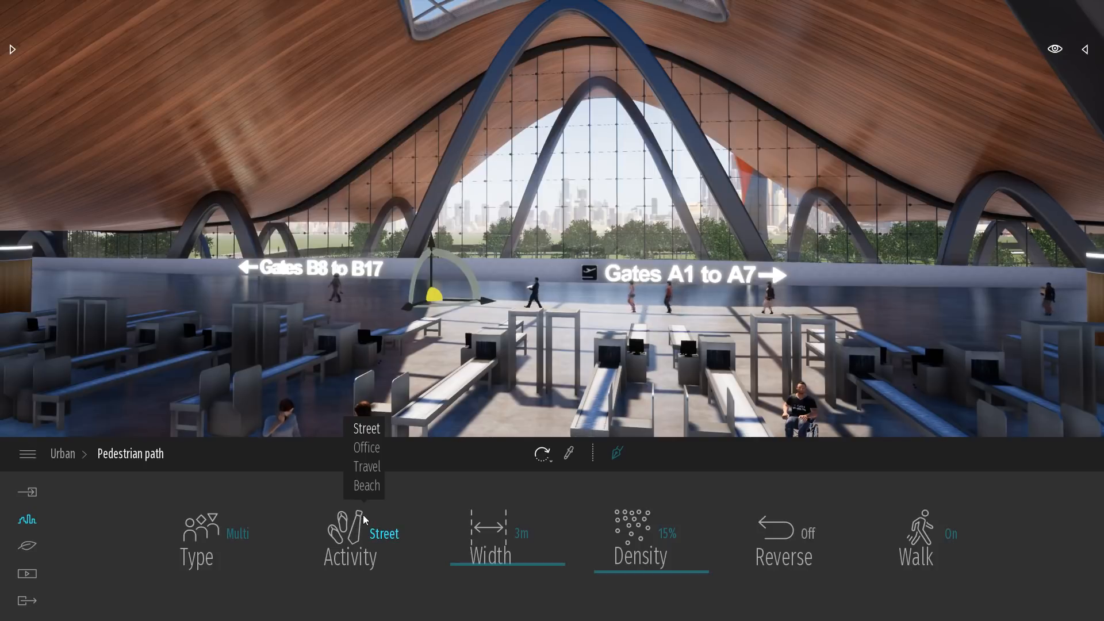
left_click(364, 467)
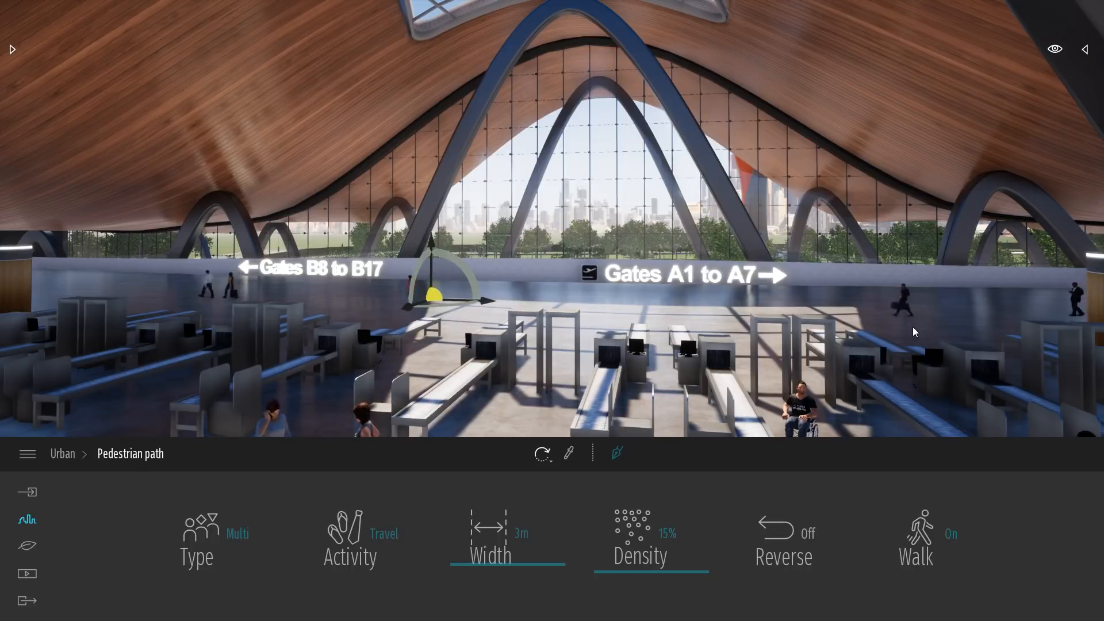
left_click_drag(506, 567, 498, 464)
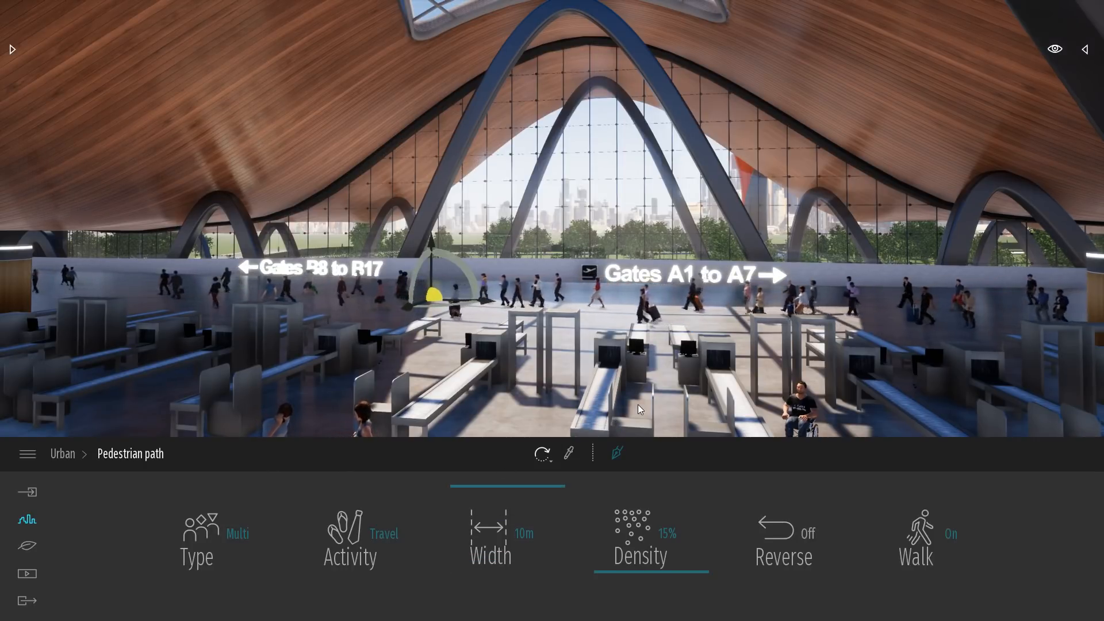
key("Escape")
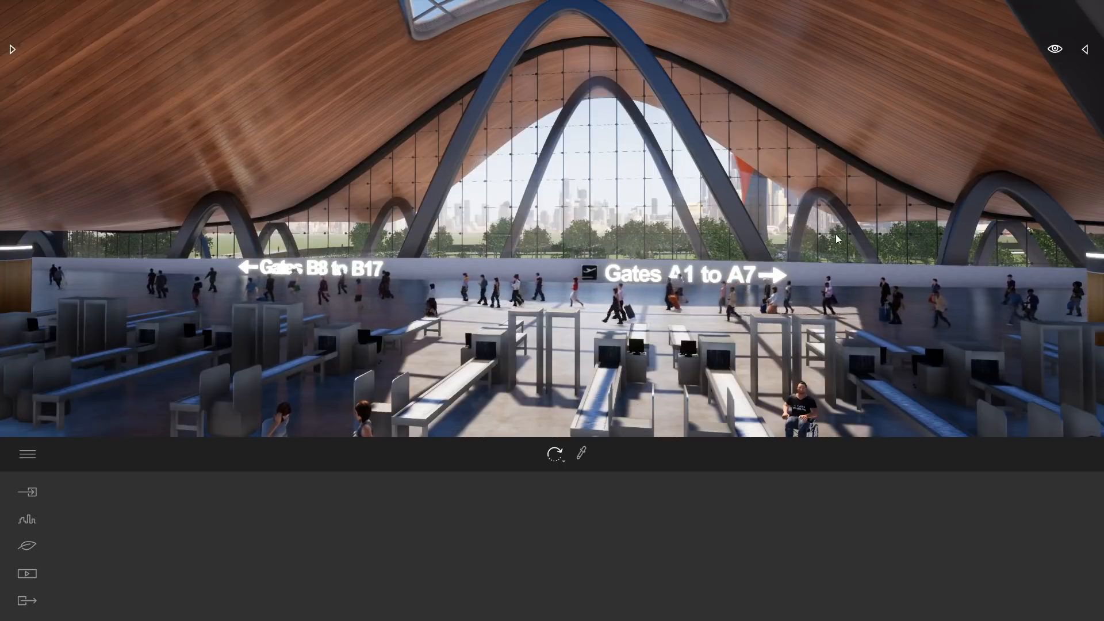
Make the hidden Interior group visible in the scenegraph to fill the terminal with people.
left_click(1086, 50)
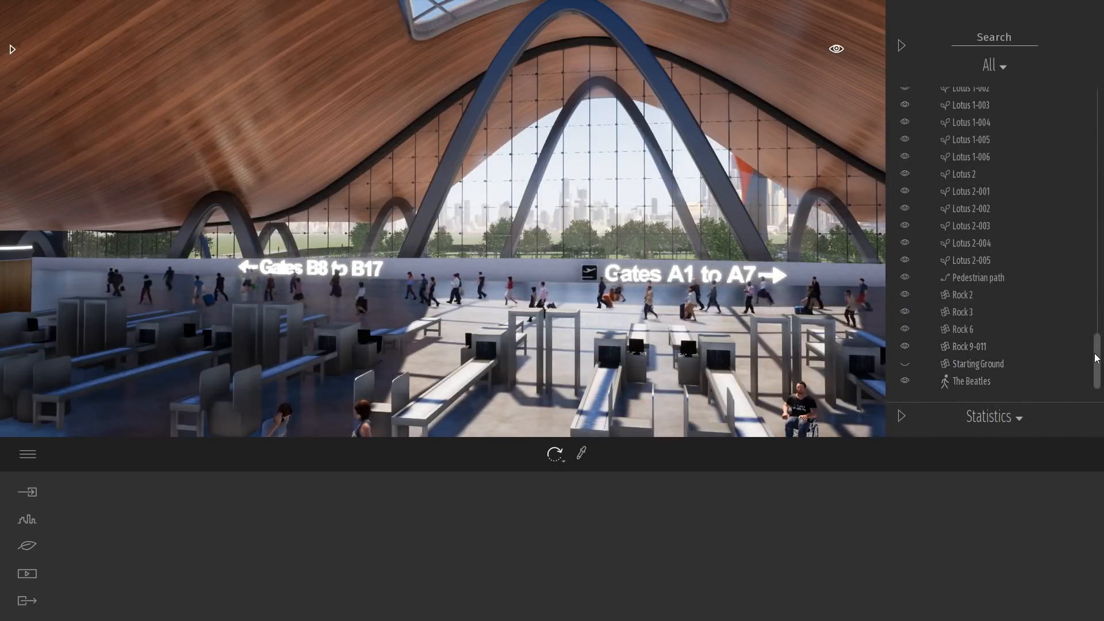
left_click_drag(1097, 360, 1099, 104)
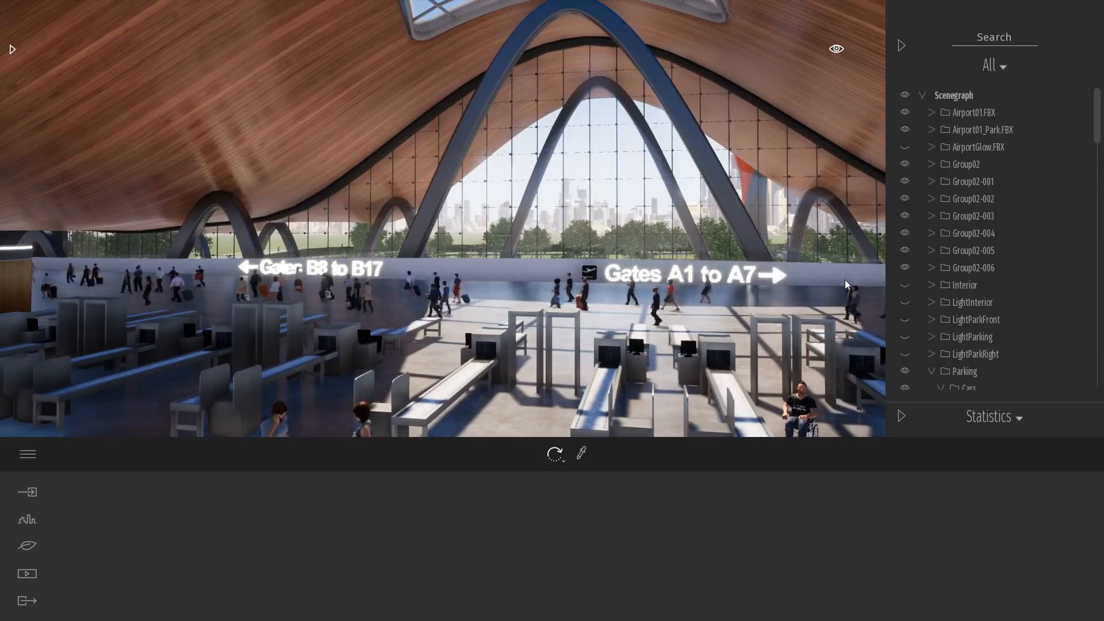
left_click(965, 286)
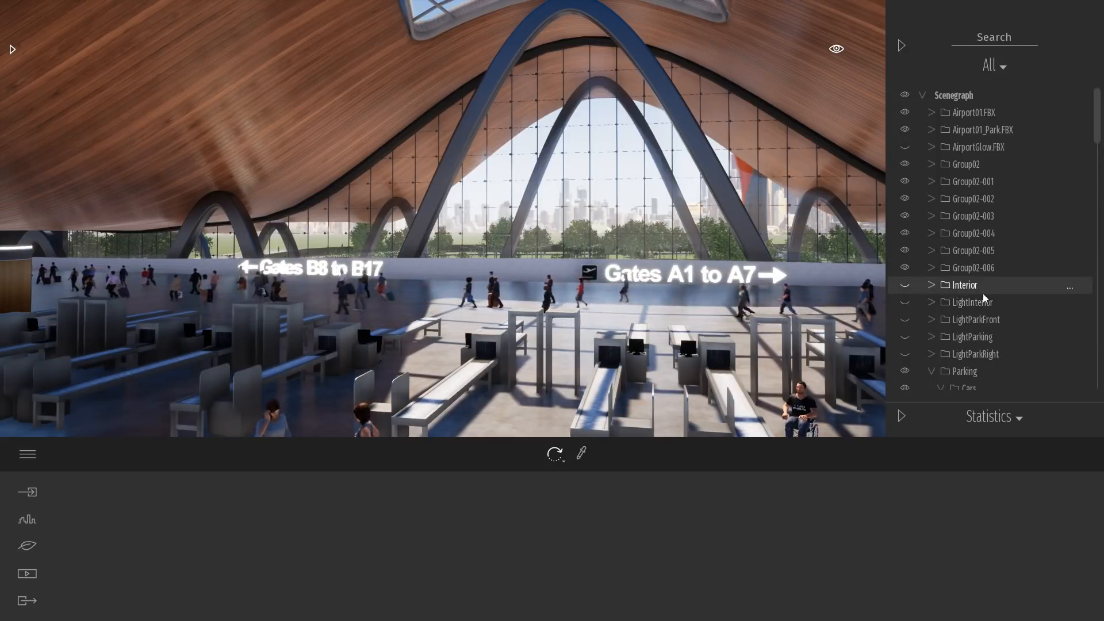
left_click(904, 285)
left_click(902, 45)
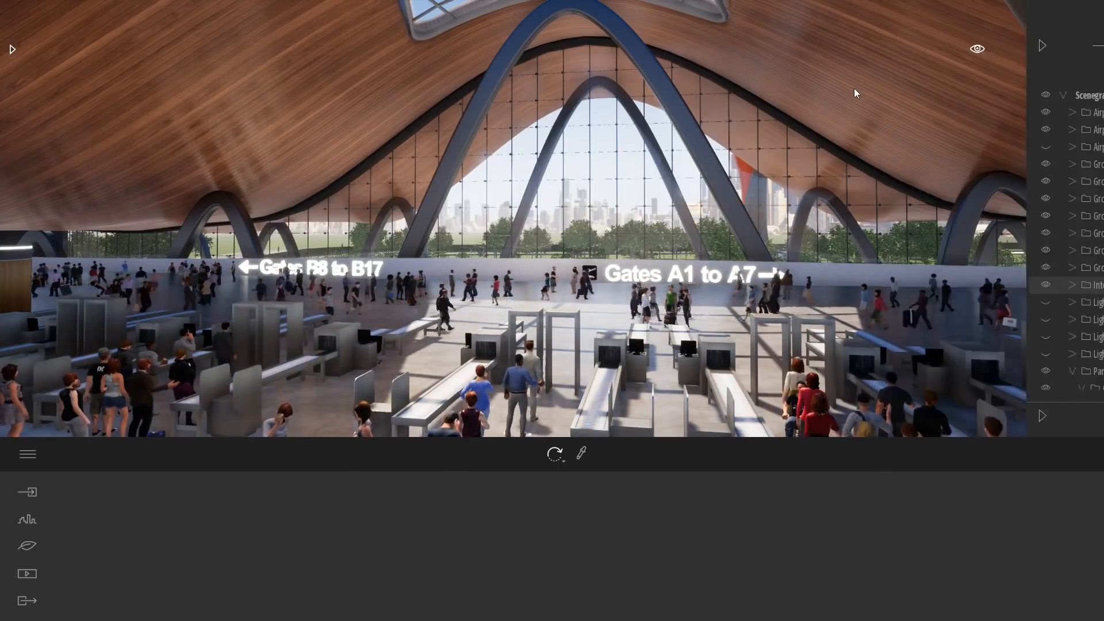
Examine the crowded terminal by turning toward the queues and flying backward over the security lanes and concourse until outside the glass facade.
right_click_drag(832, 128, 361, 127)
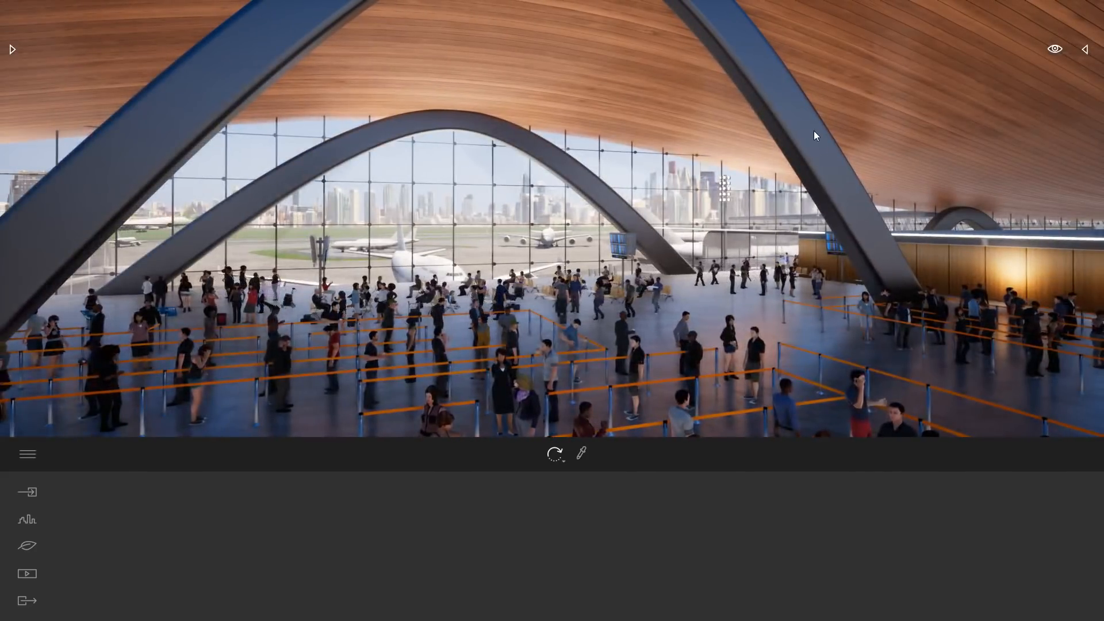
key("s")
right_click_drag(813, 142, 758, 127)
key("s")
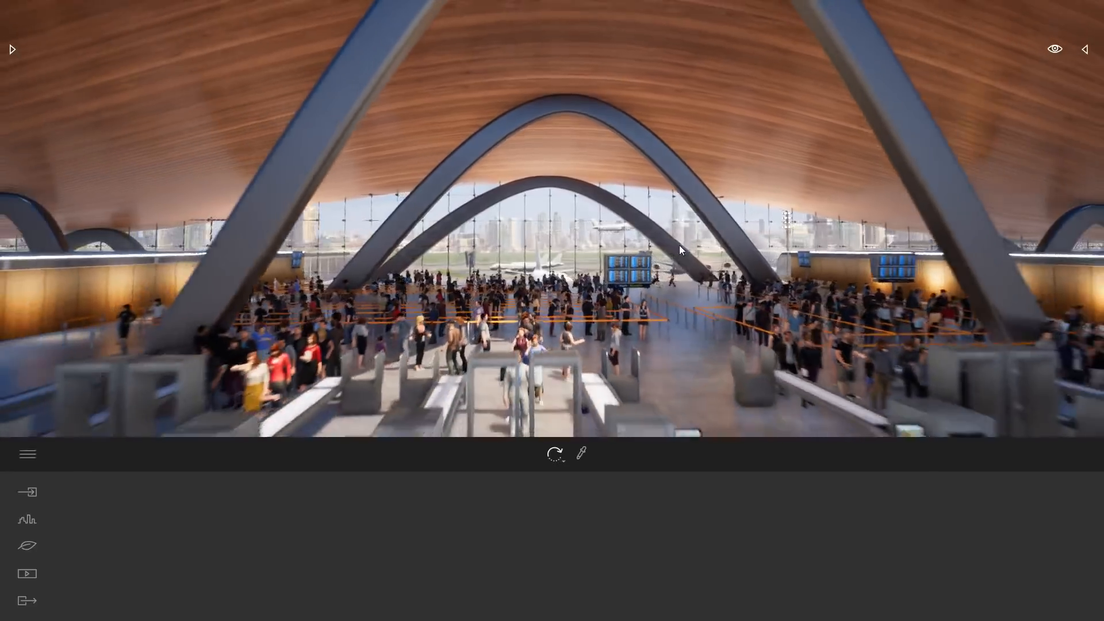
key("s")
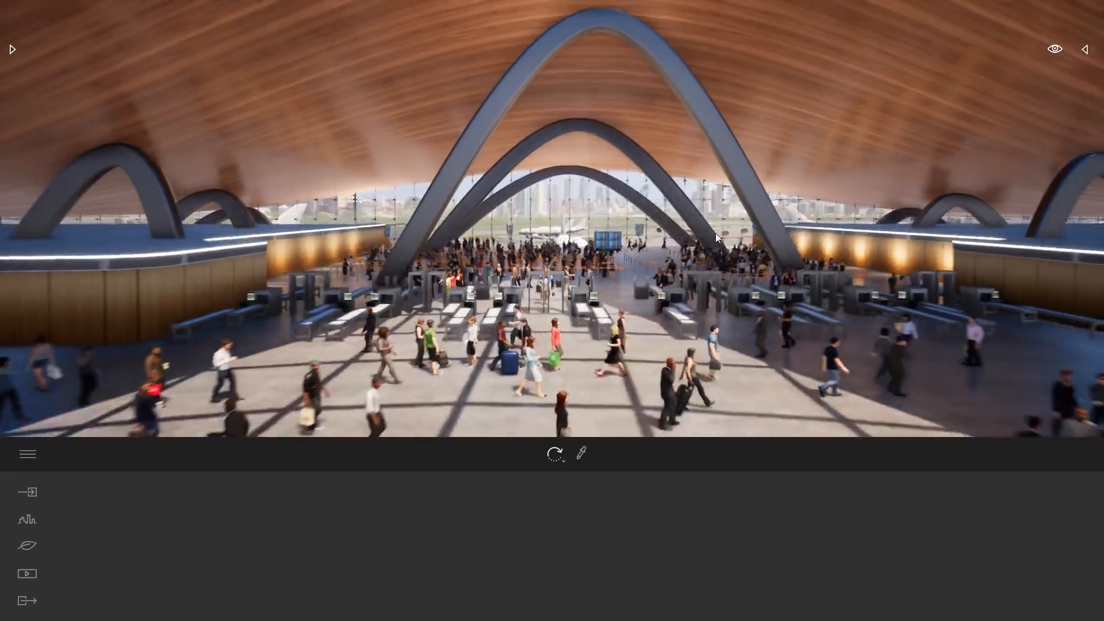
key("s")
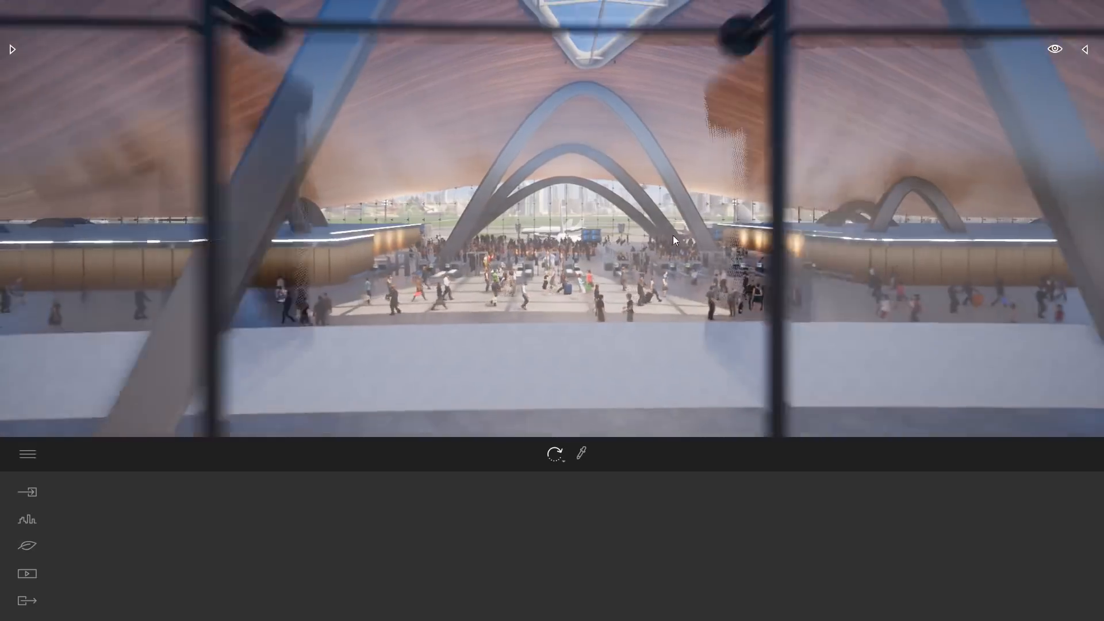
key("s")
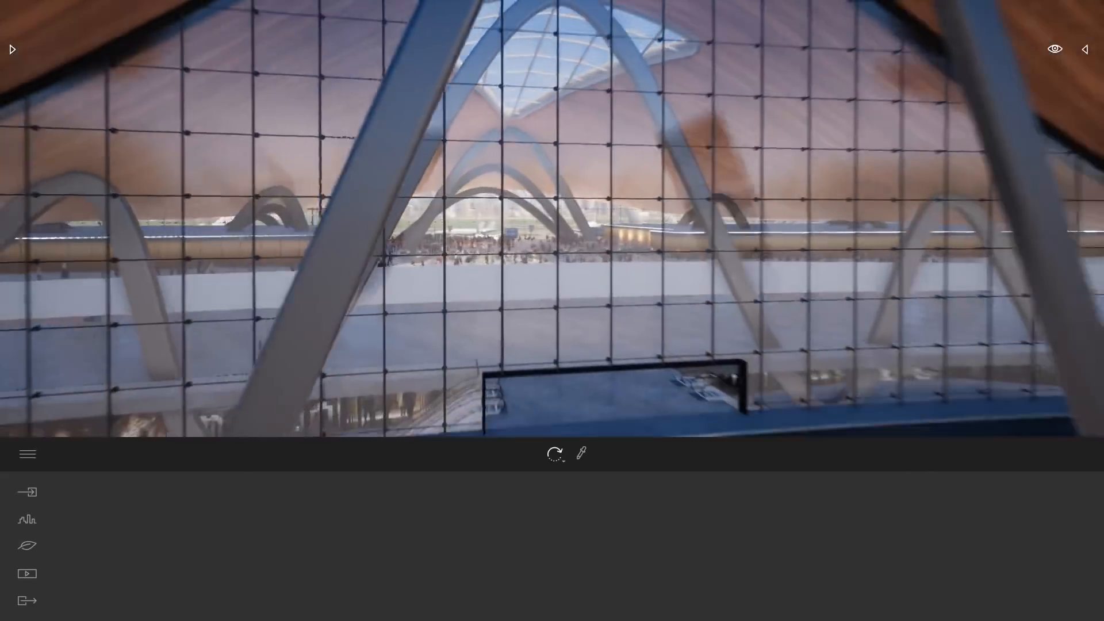
Draw a vehicle path along the full length of the road in front of the terminal facade and finish it.
key("s")
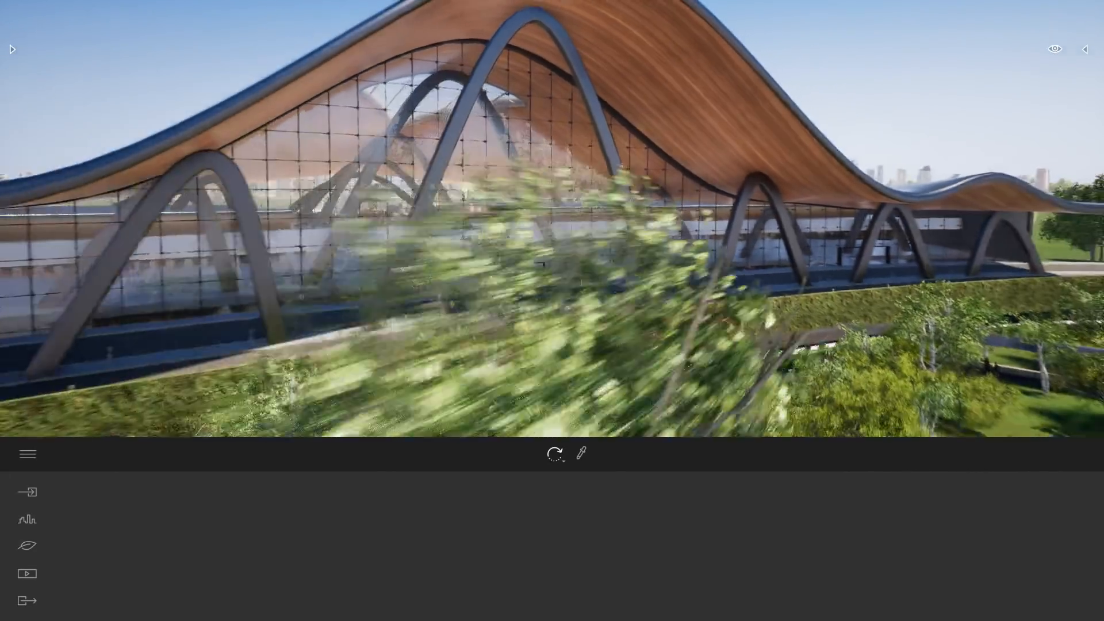
key("s")
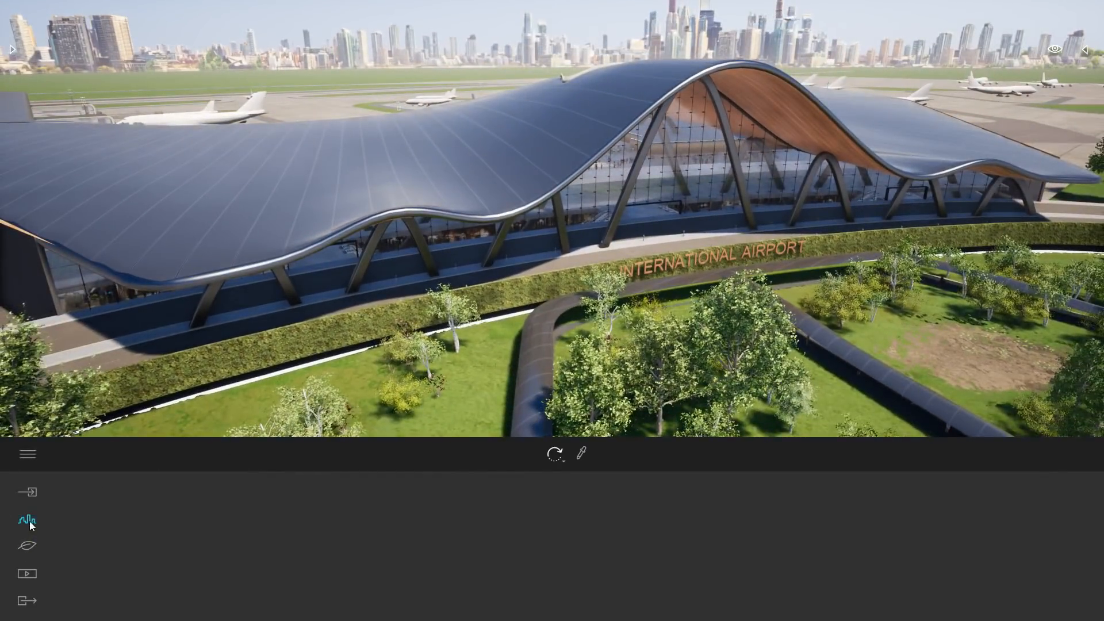
left_click(28, 521)
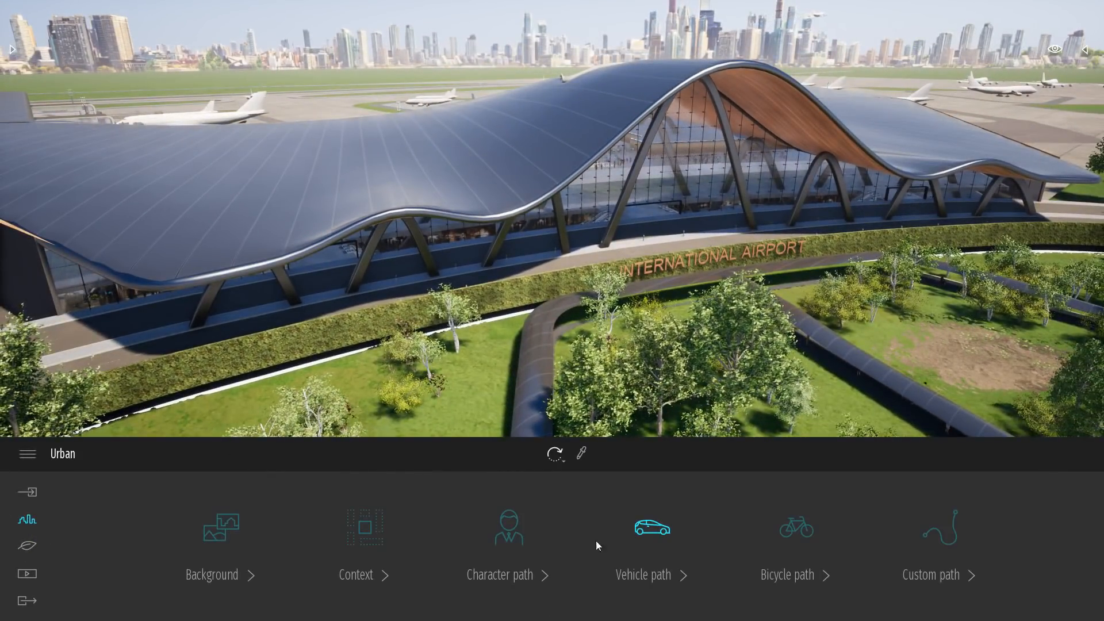
left_click(658, 541)
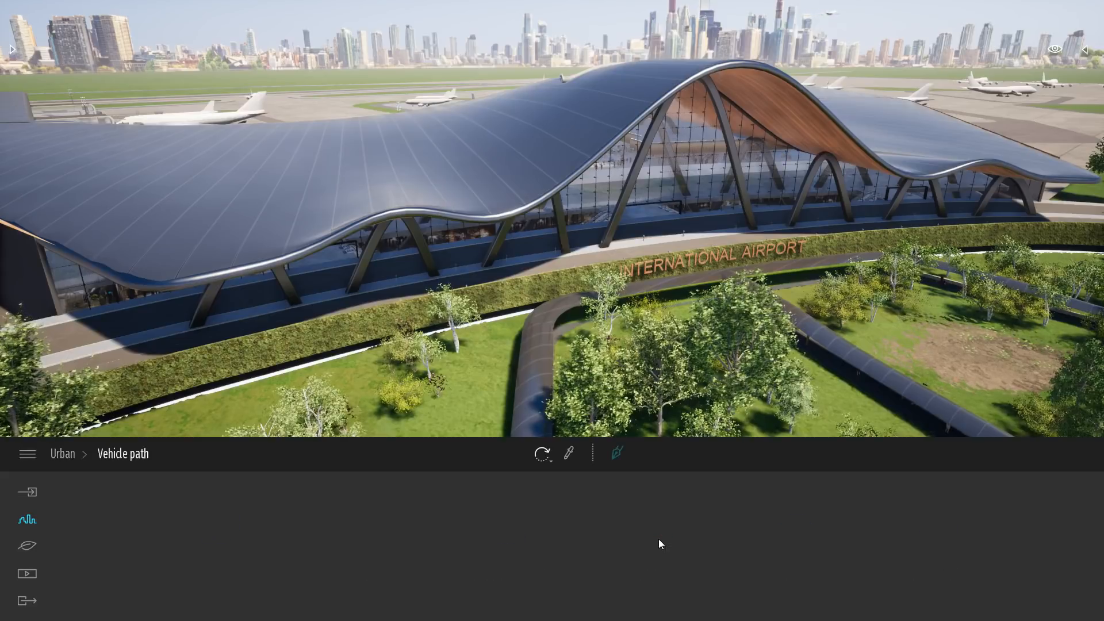
left_click(617, 454)
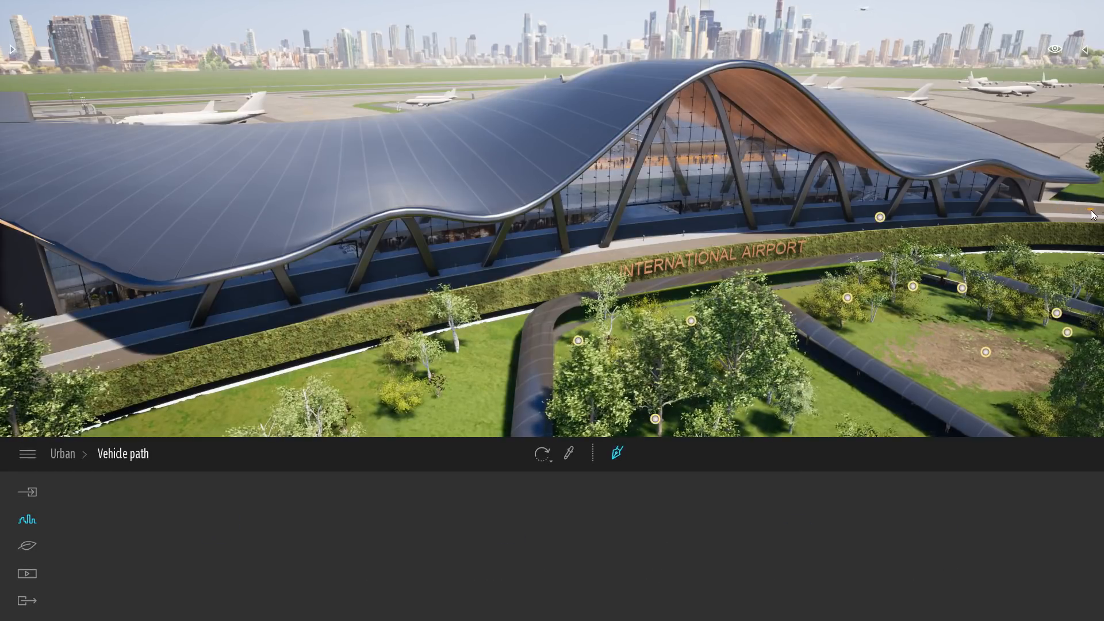
left_click(996, 210)
left_click(816, 215)
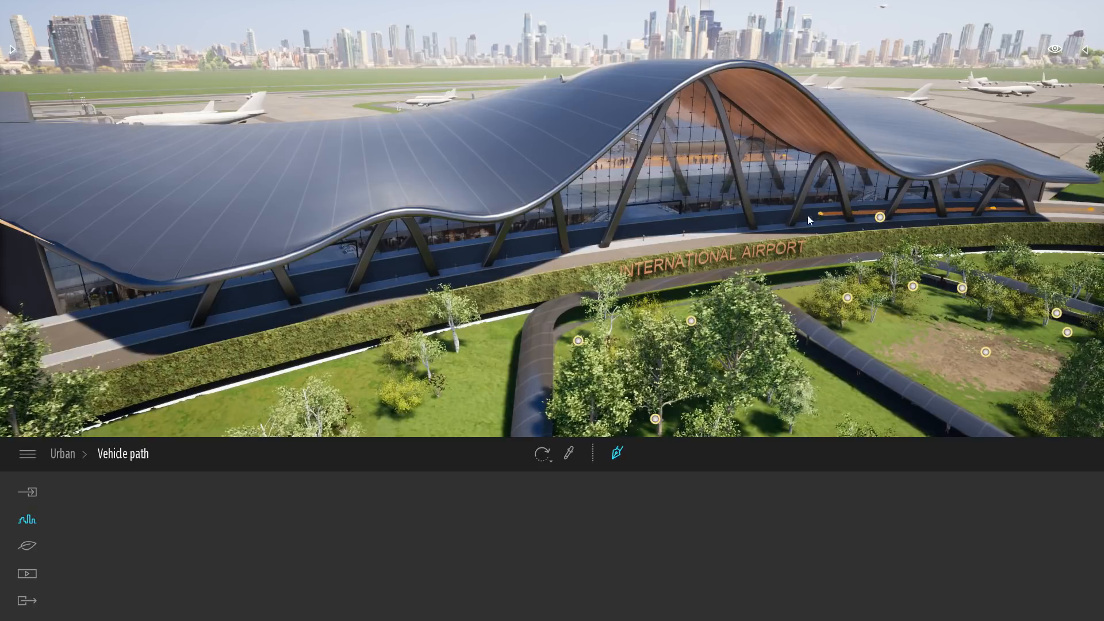
left_click(459, 257)
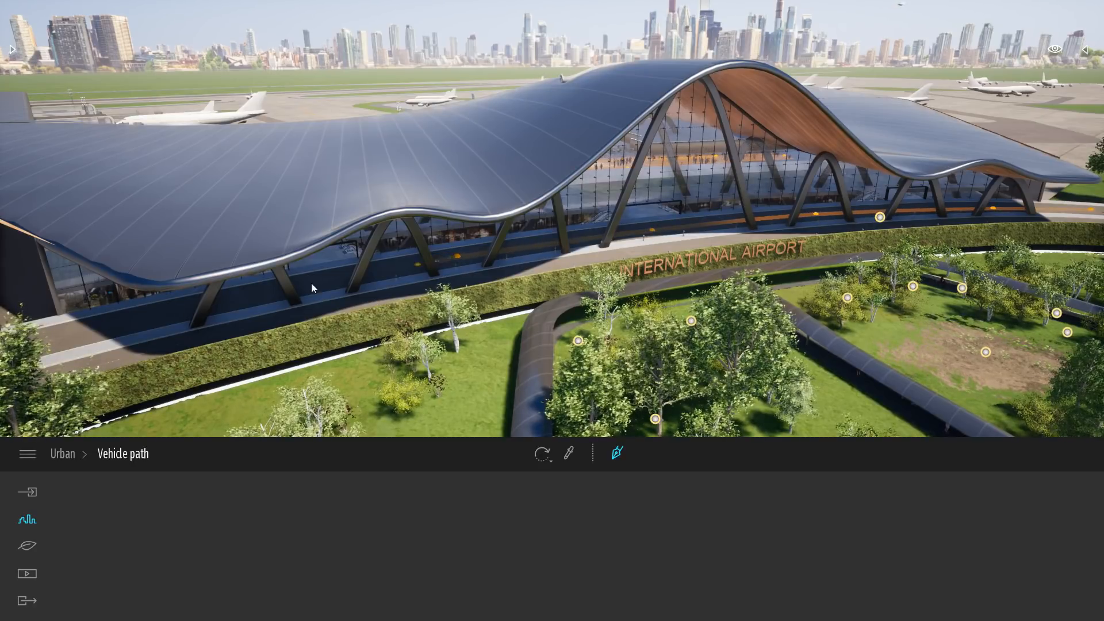
left_click(240, 298)
right_click_drag(104, 334, 155, 300)
left_click(128, 300)
key("Escape")
mouse_move(771, 236)
right_mouse_down()
mouse_move(803, 232)
mouse_move(779, 223)
right_mouse_up()
key("Escape")
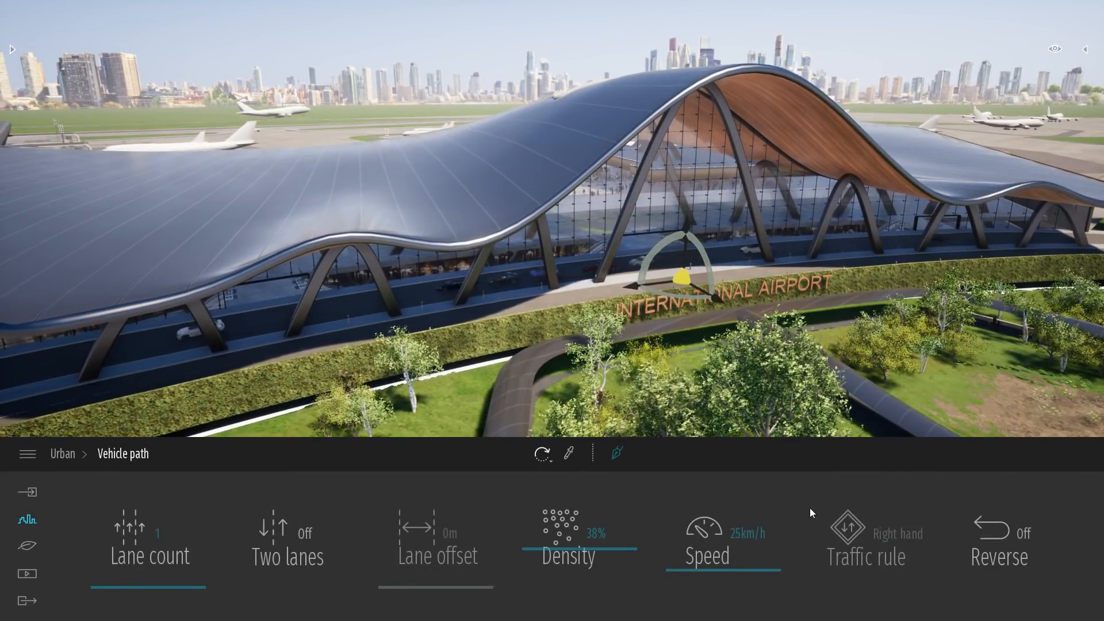
Set the vehicle path to 2 lanes, adjust its traffic speed, and deselect it.
left_click(163, 585)
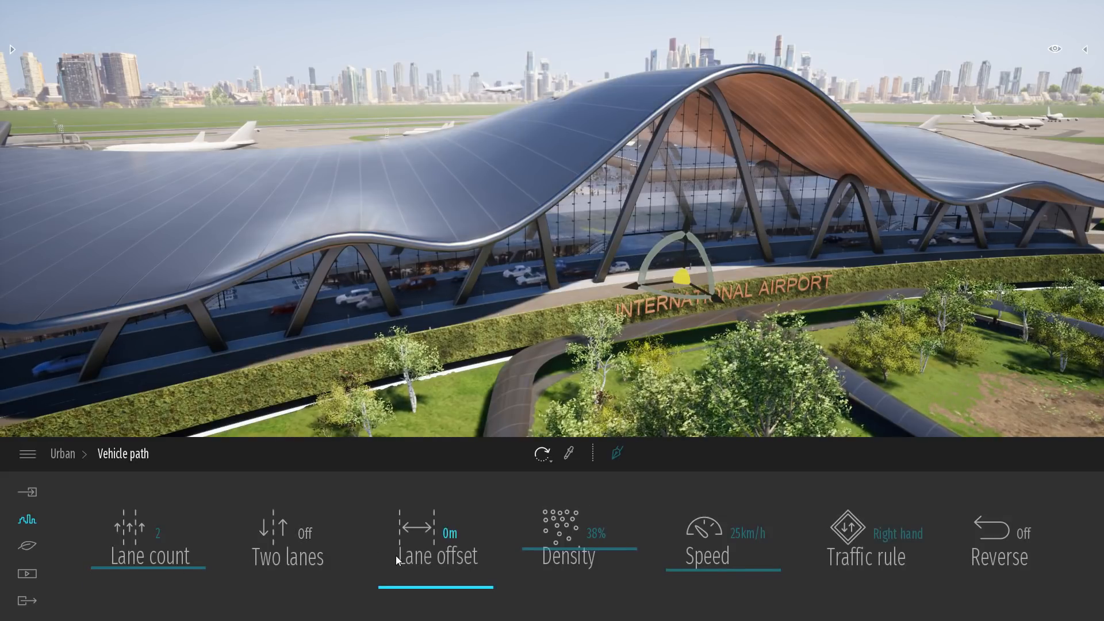
mouse_move(714, 567)
left_mouse_down()
mouse_move(714, 506)
mouse_move(714, 559)
left_mouse_up()
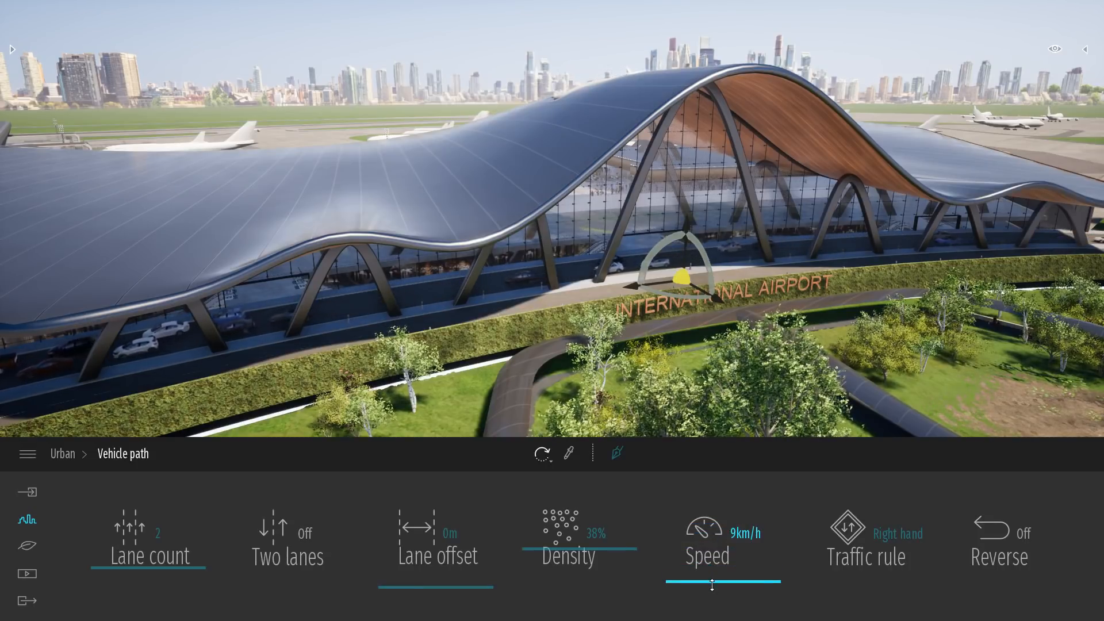
left_click(783, 282)
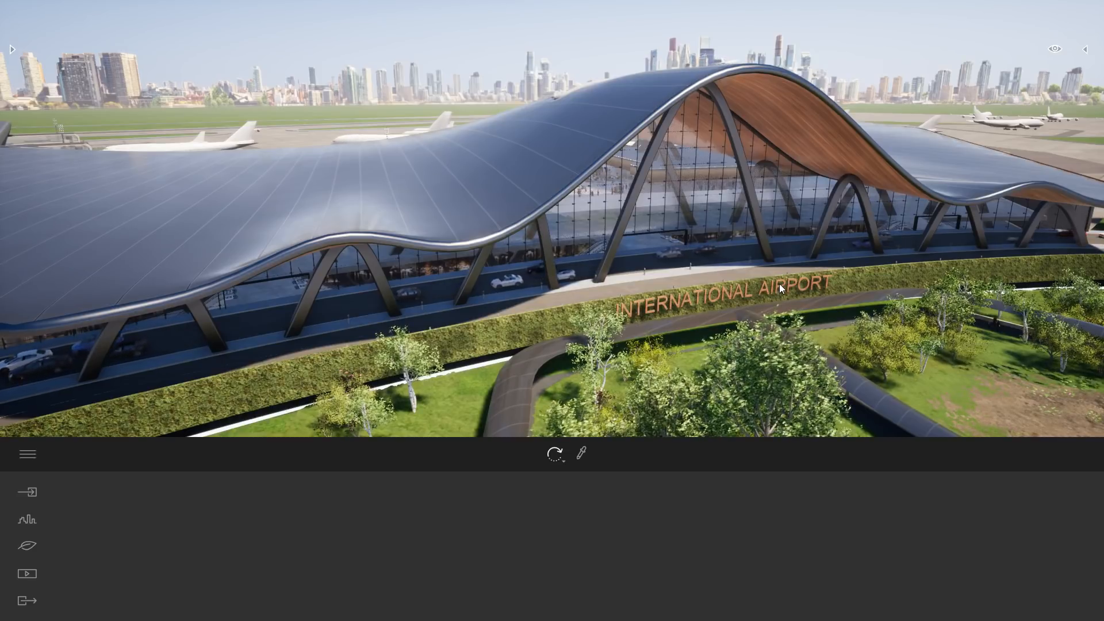
Switch the scene to night to view the lit terminal and skyline, and return the day time to about 13:24.
left_click(1056, 49)
left_click_drag(982, 208, 984, 259)
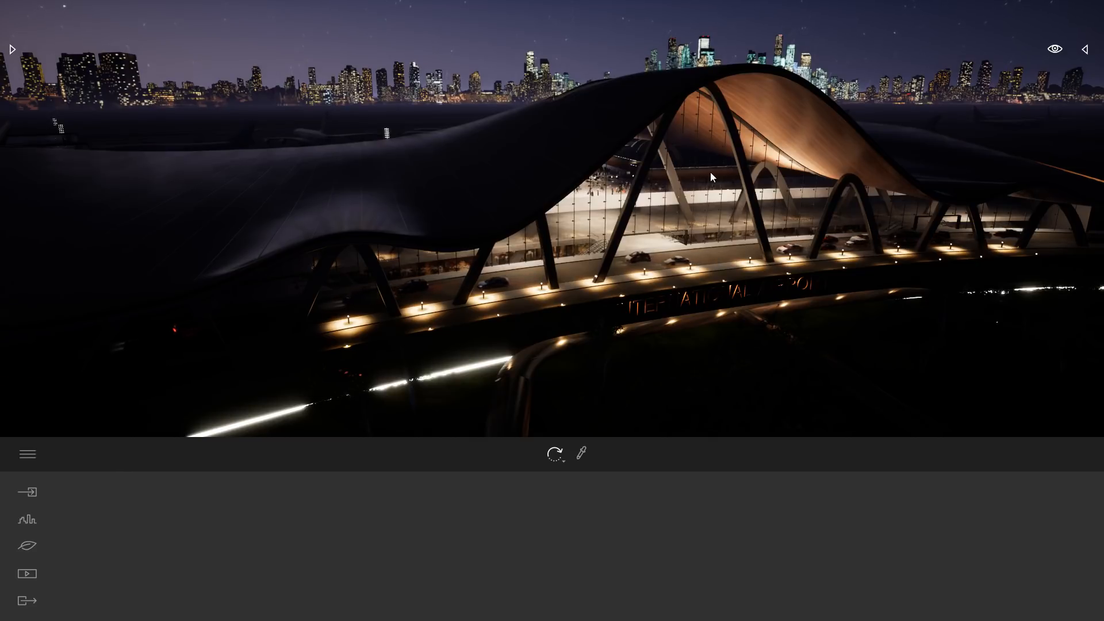
right_click_drag(553, 218, 546, 191)
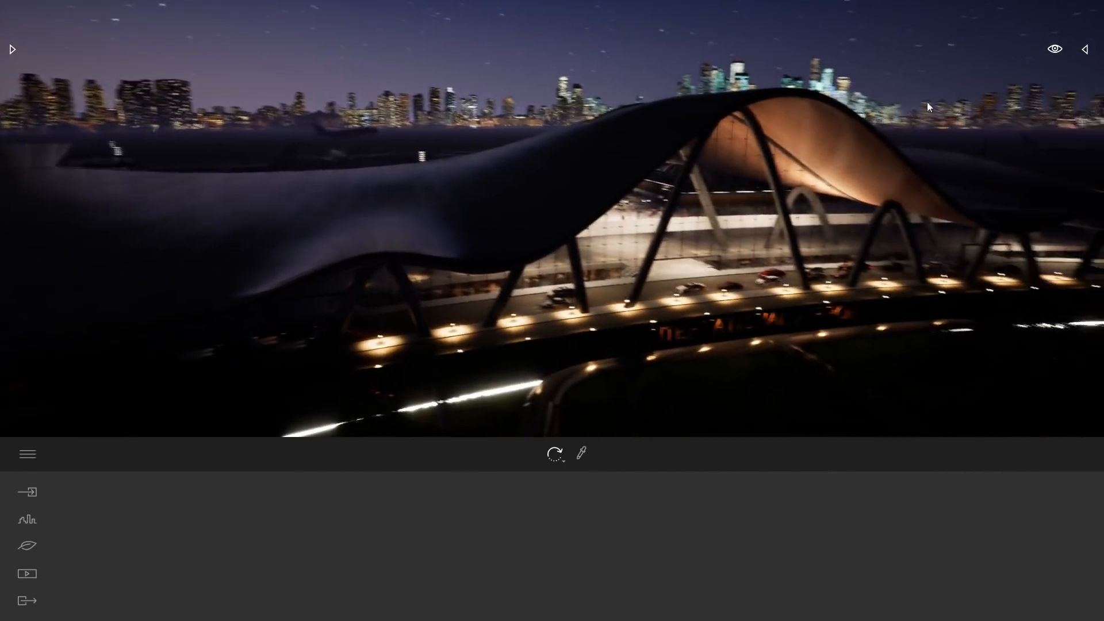
left_click(1056, 50)
left_click(980, 225)
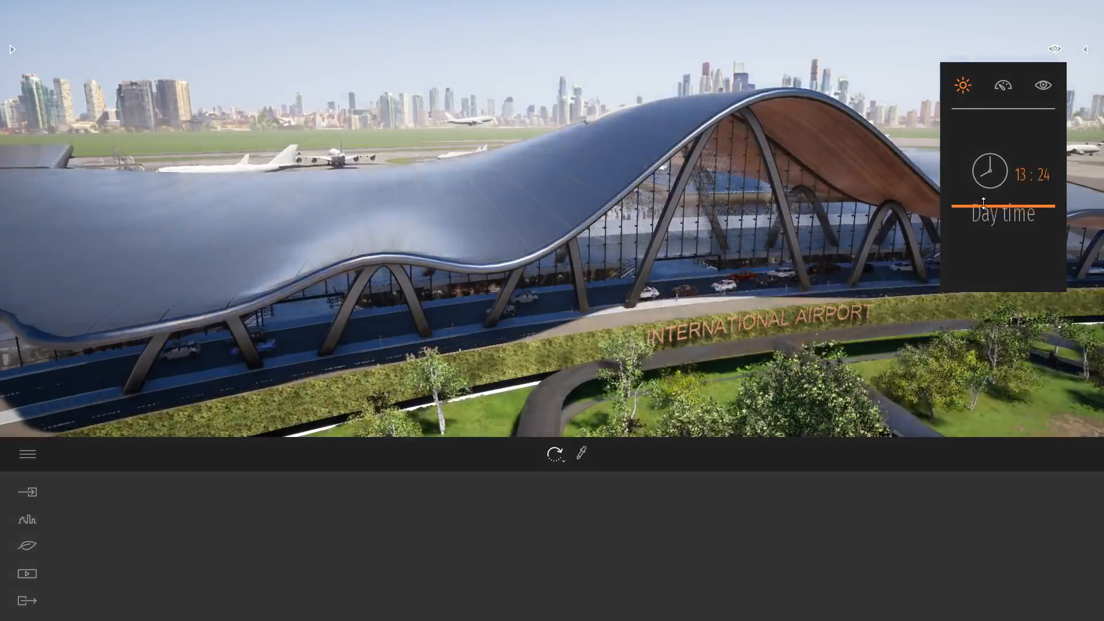
Try the Town and Countryside background pictures, return to City, and rotate the background to 6°.
left_click(34, 528)
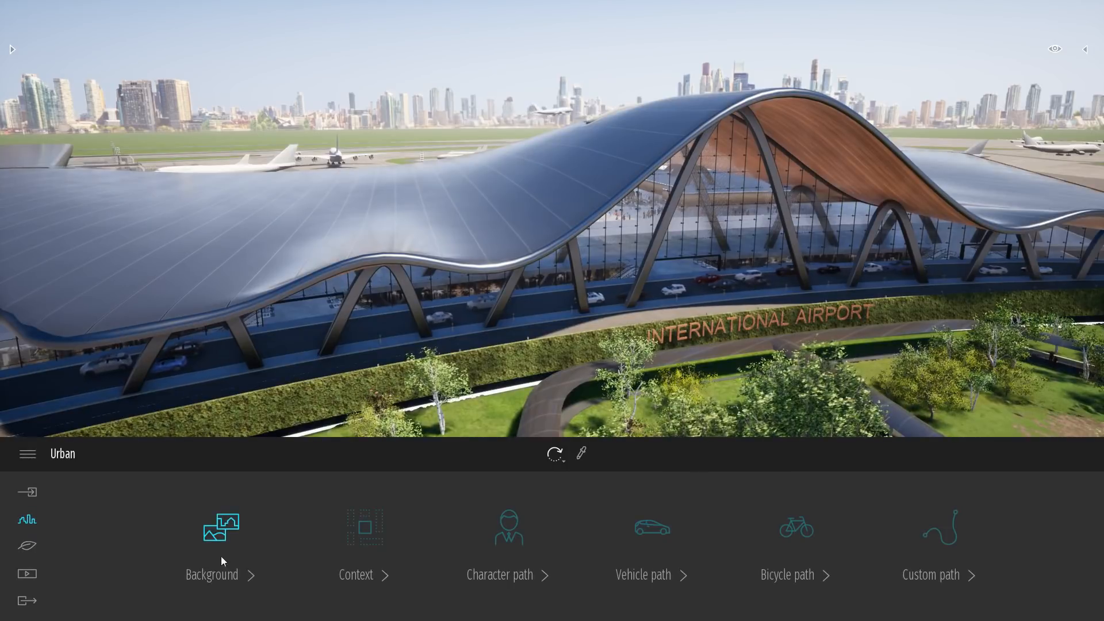
left_click(216, 526)
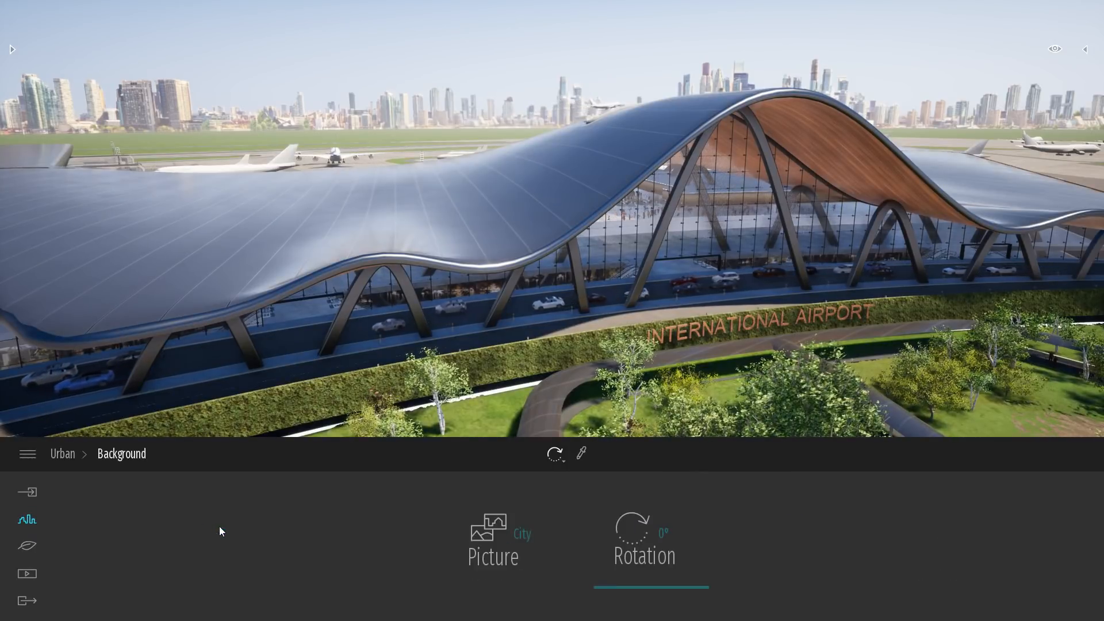
left_click(486, 536)
left_click(551, 324)
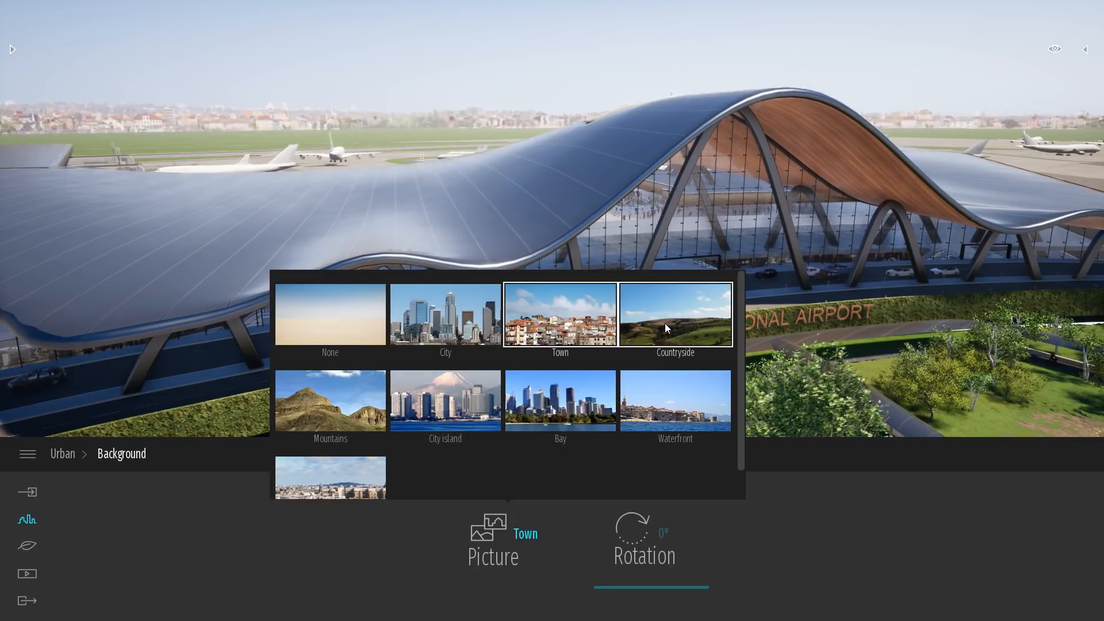
left_click(665, 324)
left_click(474, 319)
left_click_drag(684, 579, 663, 594)
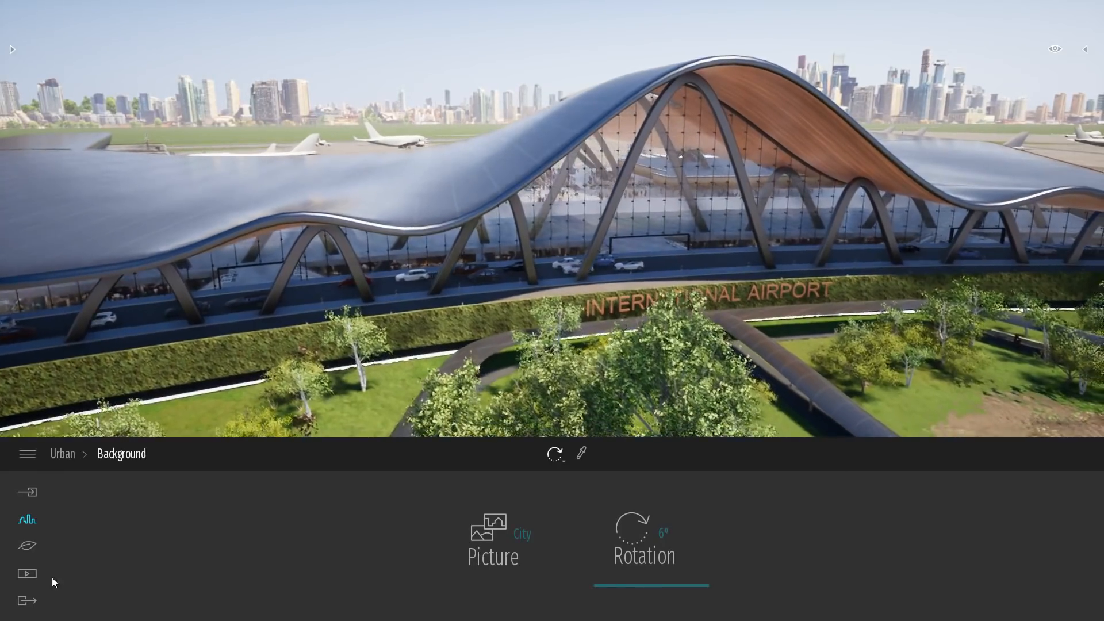
Look over the available media types and shift the view beside the parked cars.
left_click(27, 574)
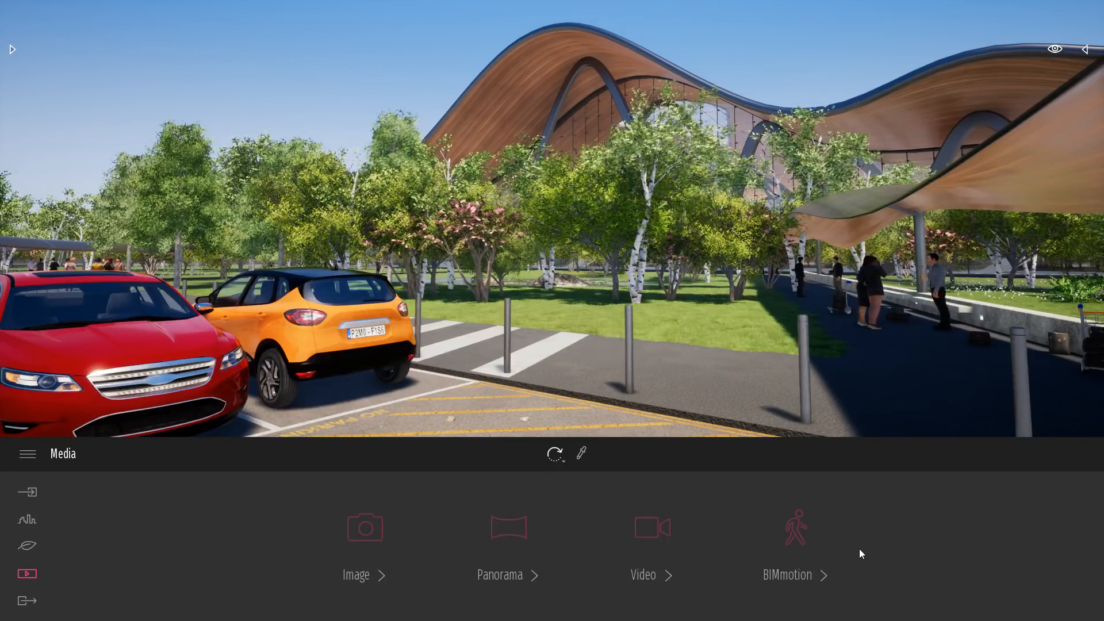
middle_click_drag(887, 325, 848, 305)
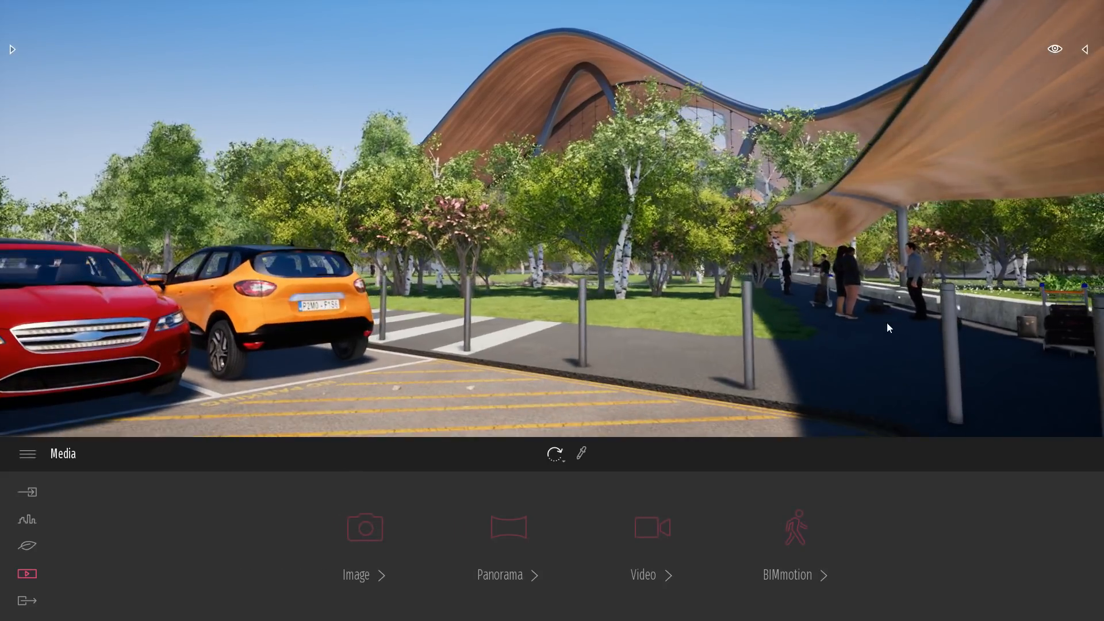
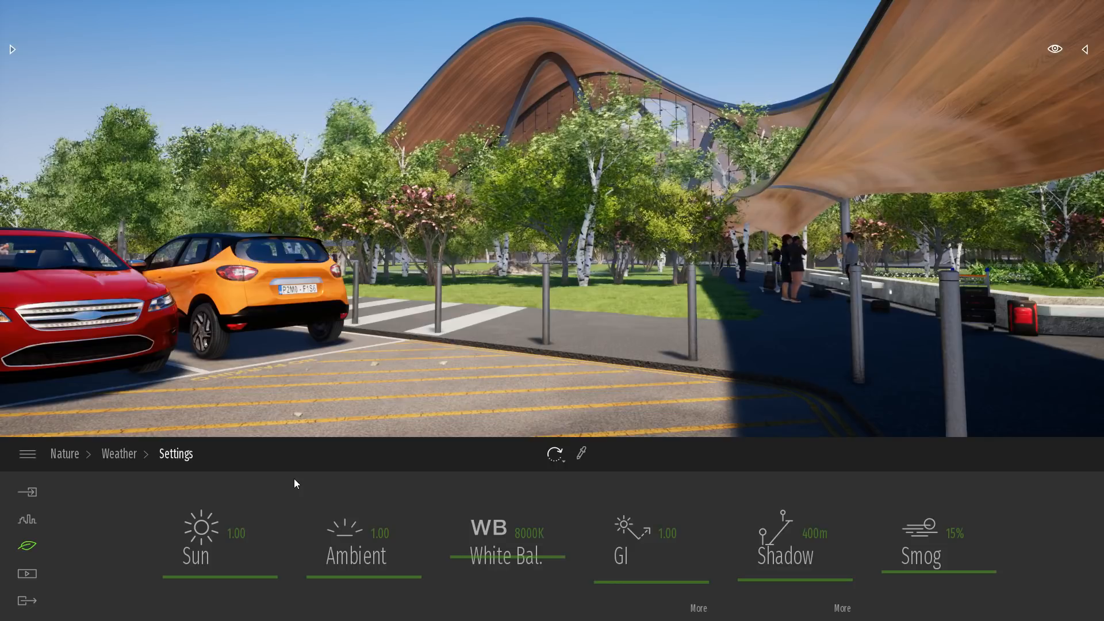
Test the sun intensity, lower the ambient light to 0.40, and reset the ambient light to 1.
left_click_drag(195, 572, 261, 529)
left_click_drag(341, 583, 345, 583)
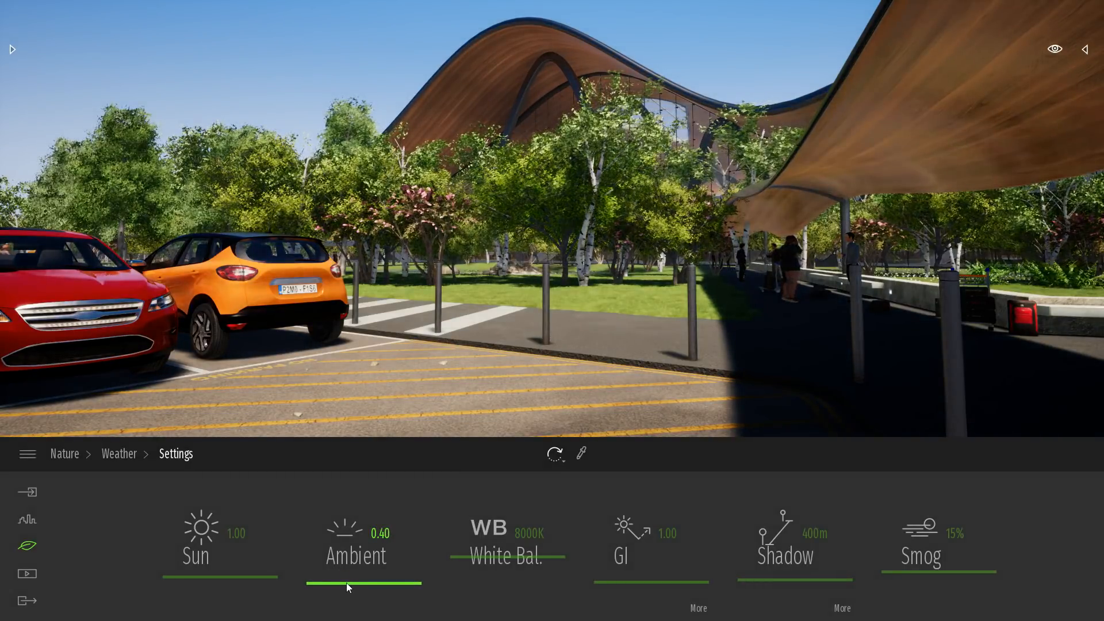
type("1")
key("Return")
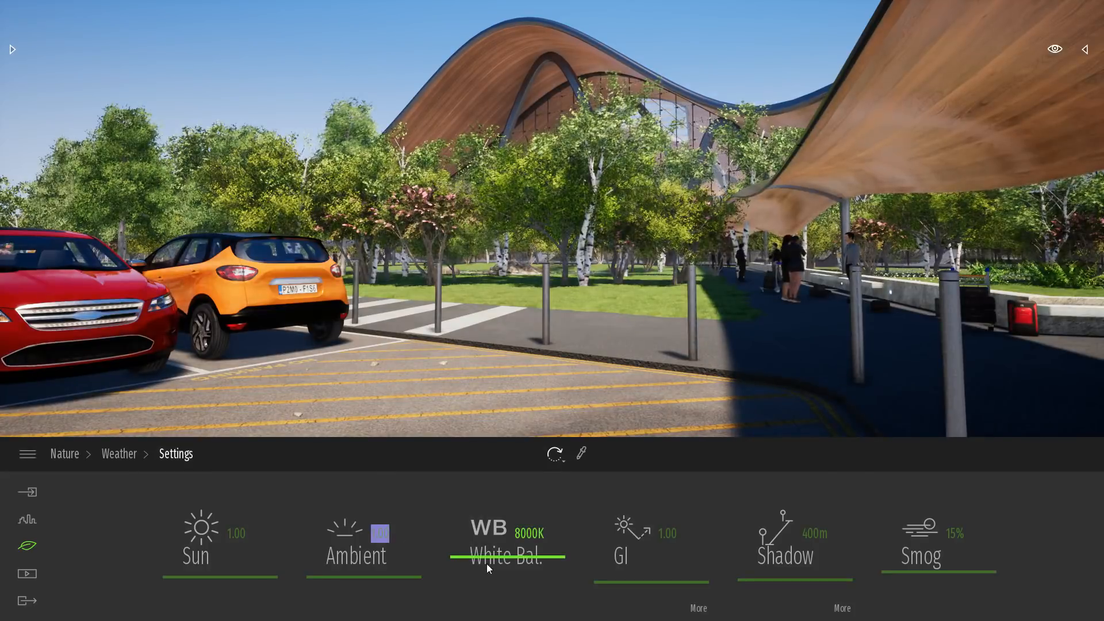
Set the white balance to 8352K, try a GI intensity of 4.09, and reset GI to 1.
mouse_move(472, 558)
left_mouse_down()
mouse_move(480, 528)
mouse_move(484, 582)
mouse_move(486, 553)
left_mouse_up()
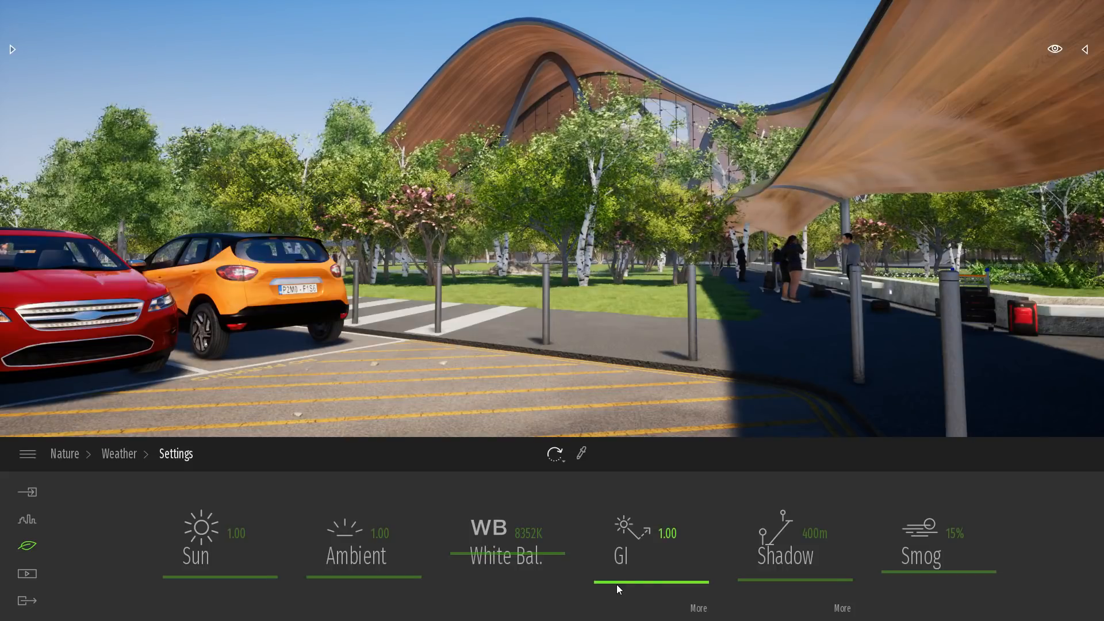
left_click_drag(655, 582, 662, 566)
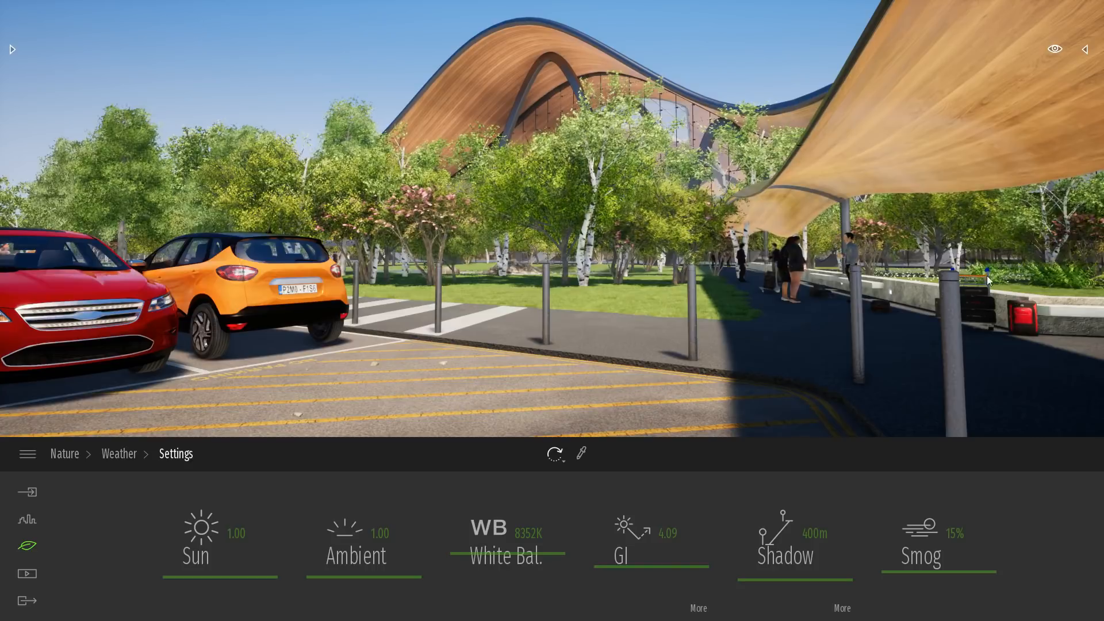
left_click_drag(619, 567, 630, 577)
type("1")
key("Return")
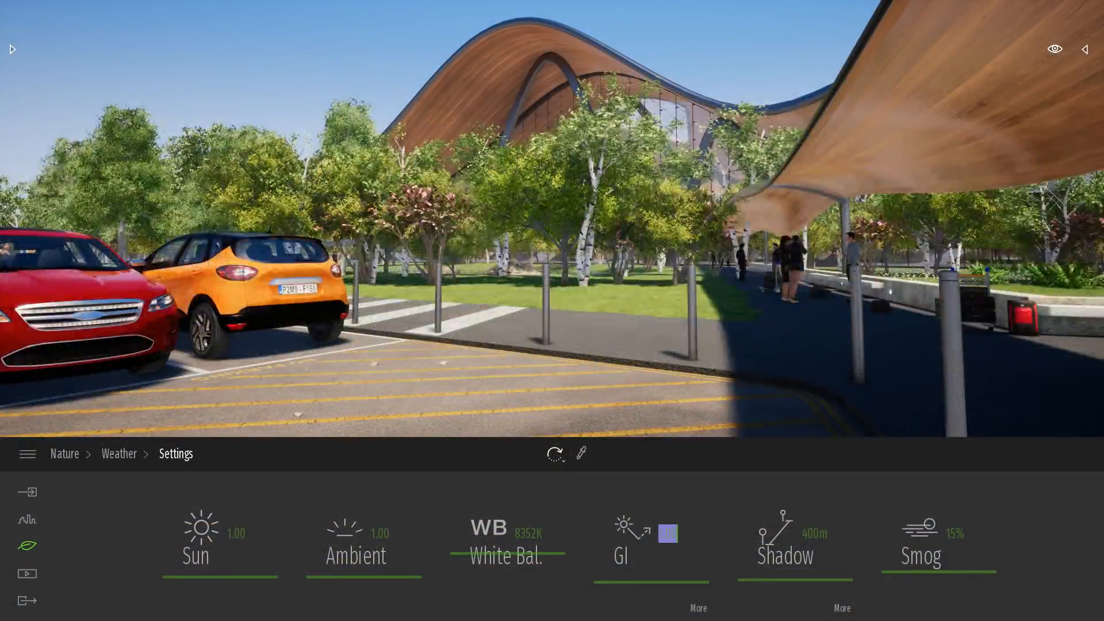
Place a Small fog bank particle effect from the asset library among the trees on the lawn.
left_click(12, 44)
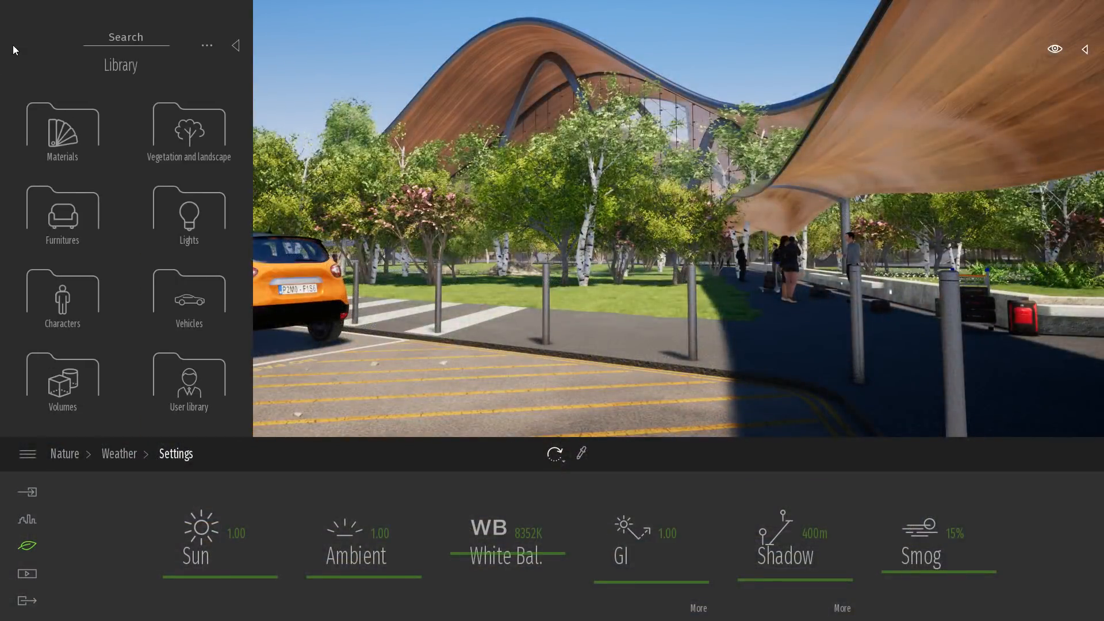
left_click(63, 216)
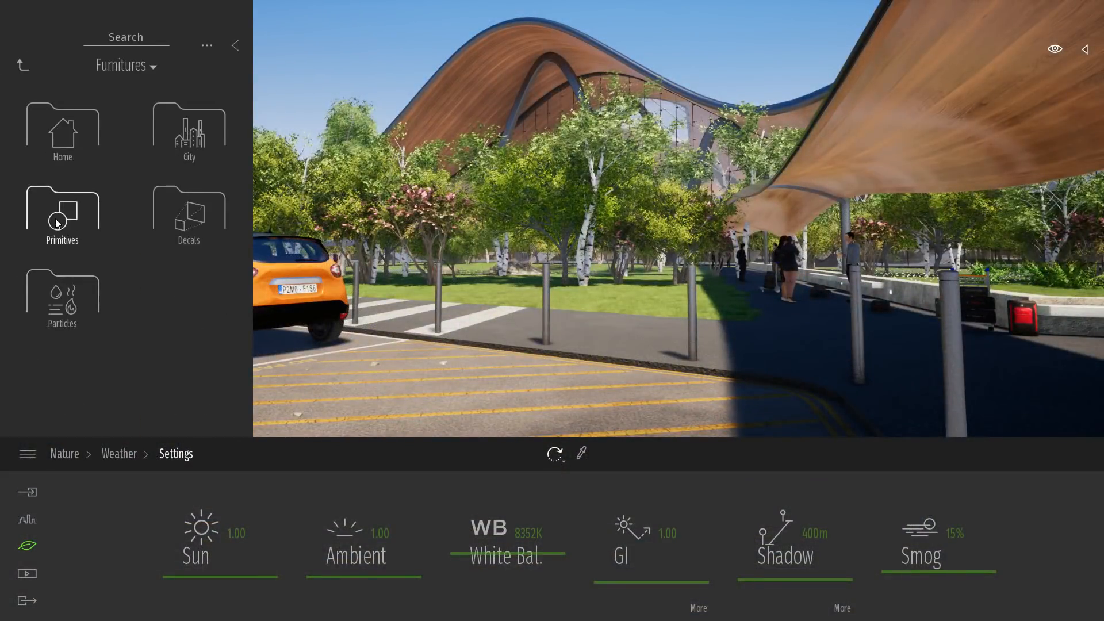
left_click(63, 307)
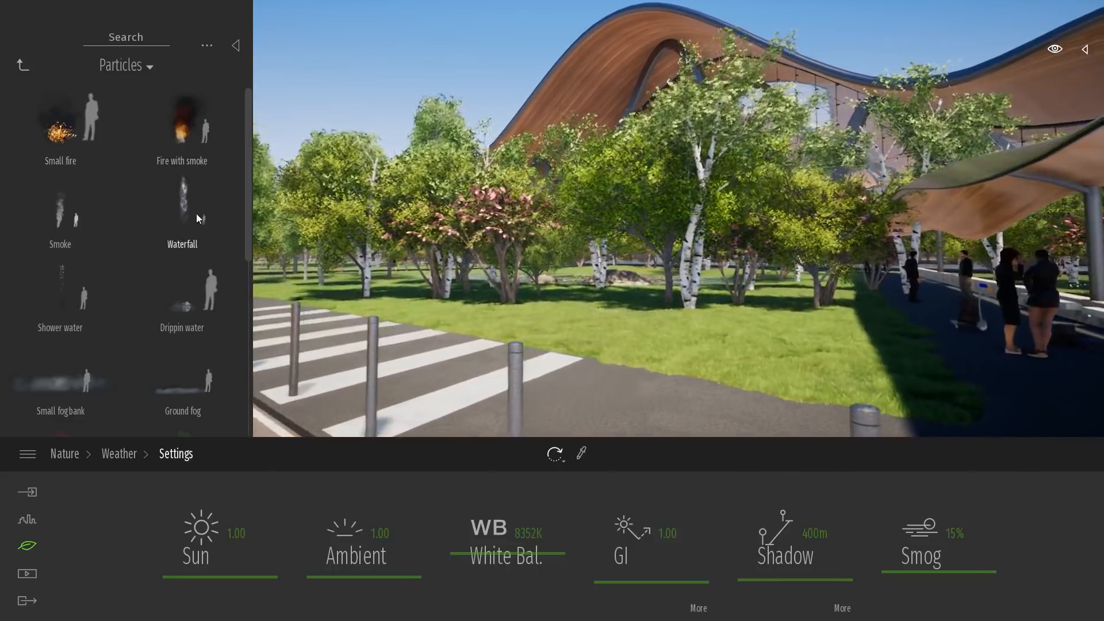
scroll(69, 282, "down", 1)
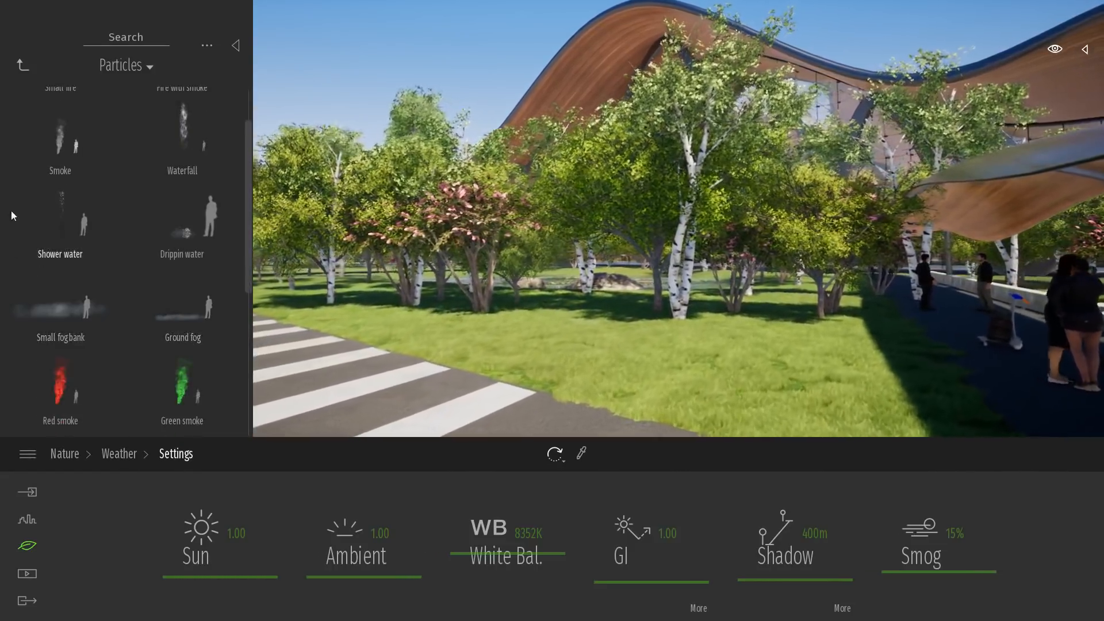
left_click(79, 319)
left_click(686, 282)
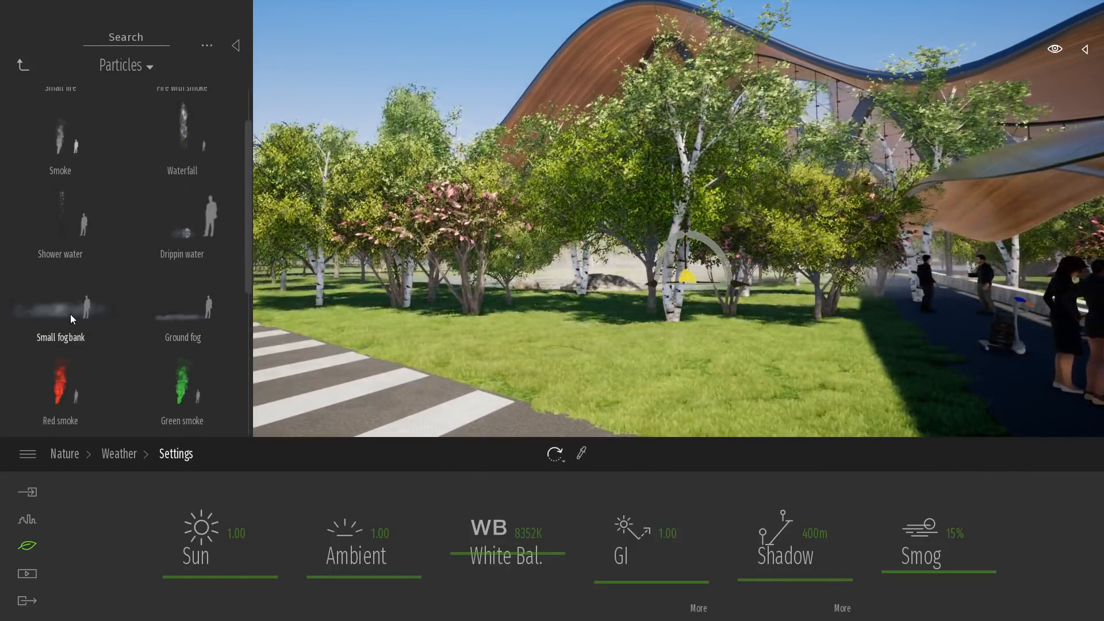
Place two Ground fog particle effects, one on the lawn and one beside the shaded walkway.
left_click(201, 328)
left_click(531, 330)
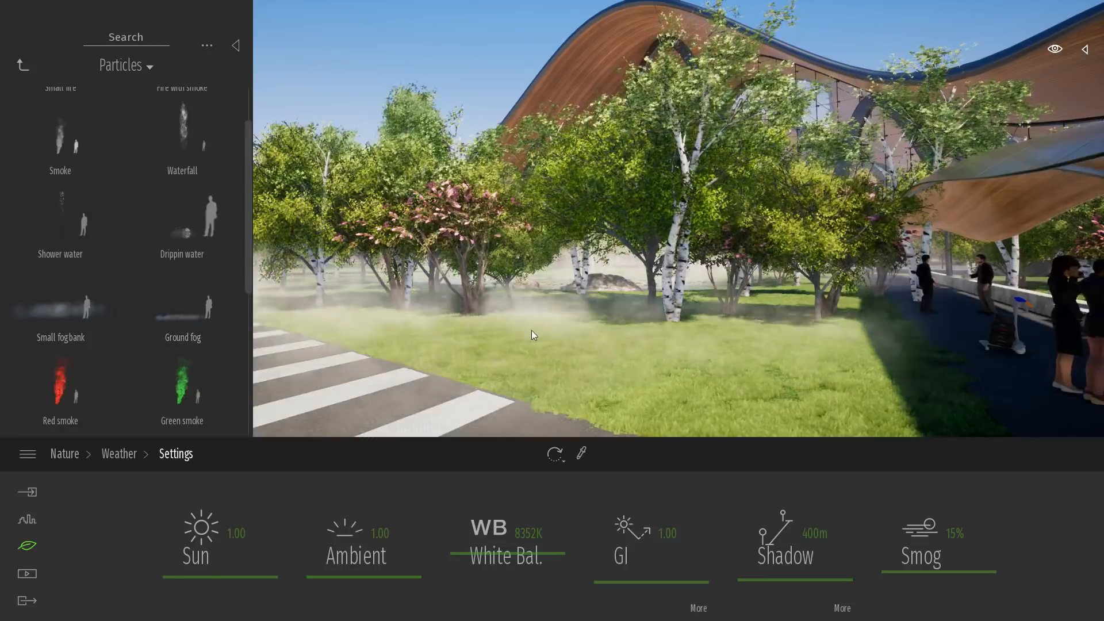
left_click(202, 323)
left_click(879, 313)
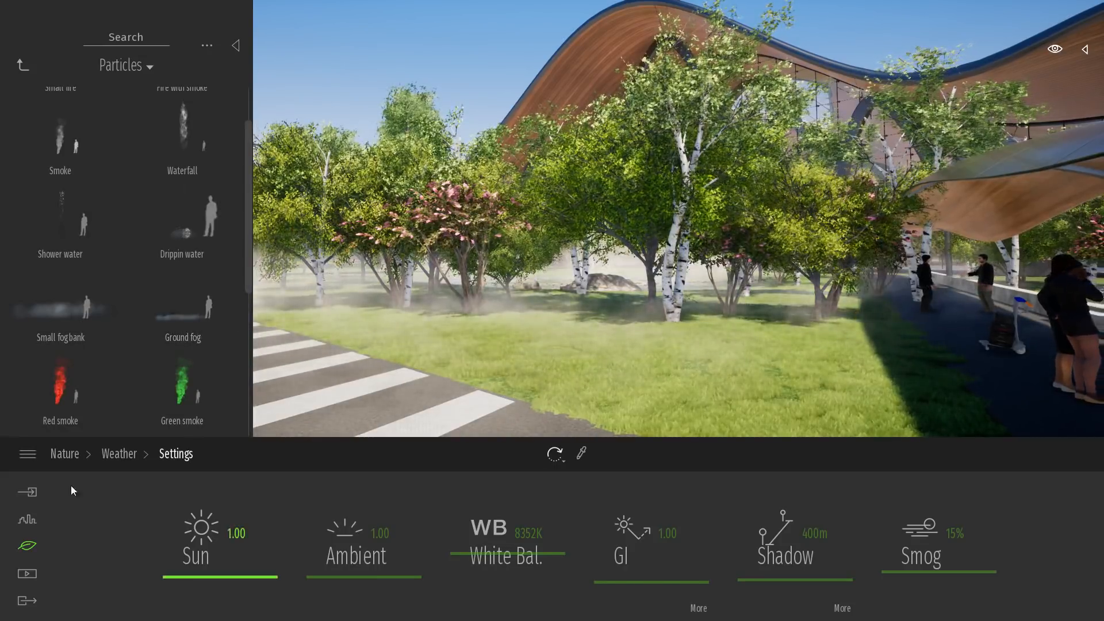
Change the weather from sunny to rain.
left_click(118, 454)
left_click_drag(109, 510, 511, 506)
scroll(716, 334, "down", 5)
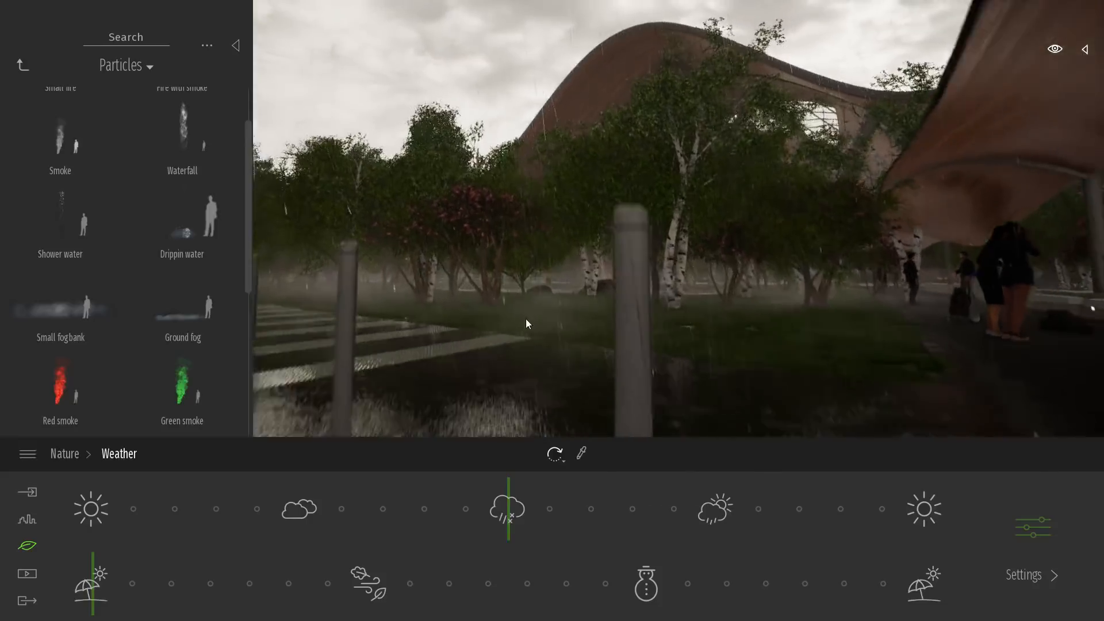
Add more Ground fog effects near the crosswalk and beside the luggage carts under the canopy.
left_click_drag(194, 320, 651, 378)
right_click_drag(651, 377, 689, 290)
left_click(689, 290)
left_click_drag(173, 305, 972, 277)
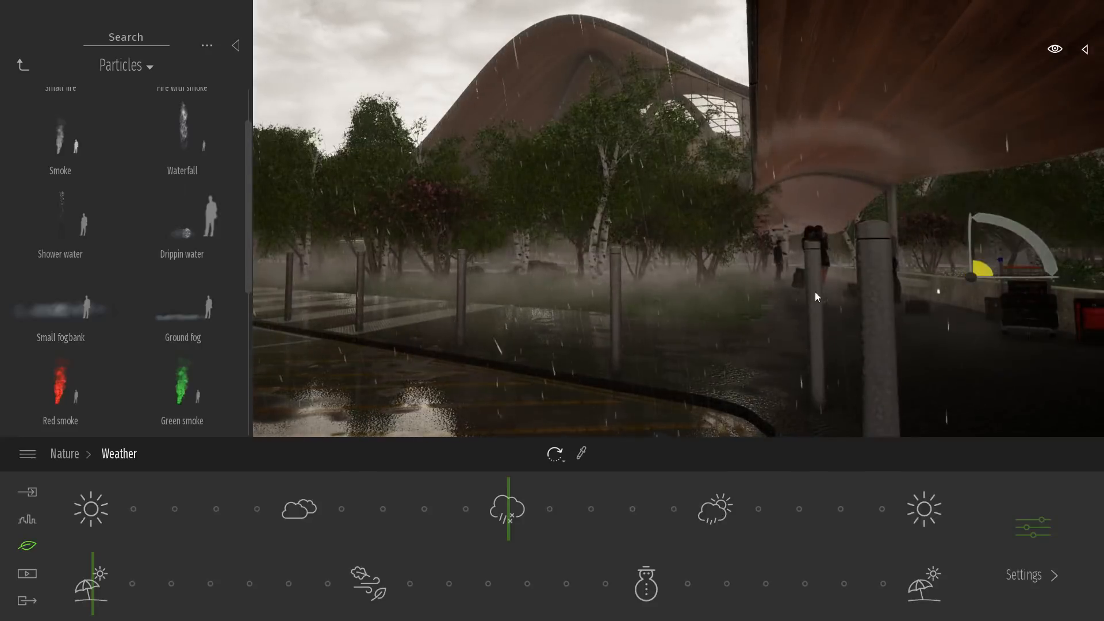
Place a Small fog bank particle effect from the asset library beside the luggage carts under the canopy.
right_click_drag(830, 293, 846, 310)
left_click(607, 255)
left_click_drag(74, 325, 947, 312)
left_click(640, 208)
right_click_drag(640, 207, 671, 210)
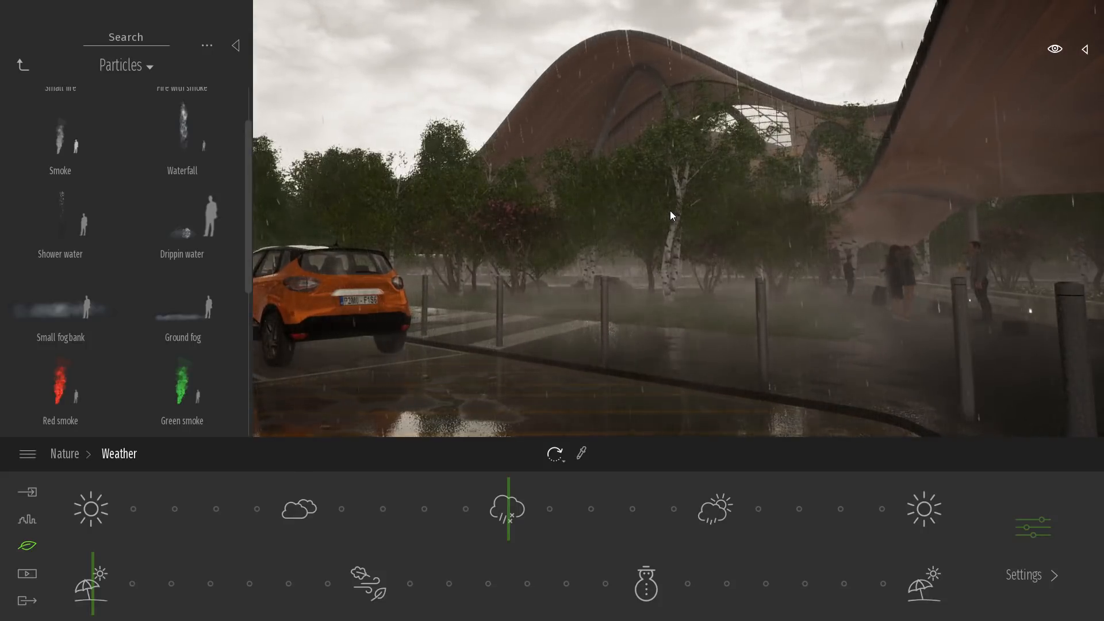
right_click_drag(673, 211, 683, 213)
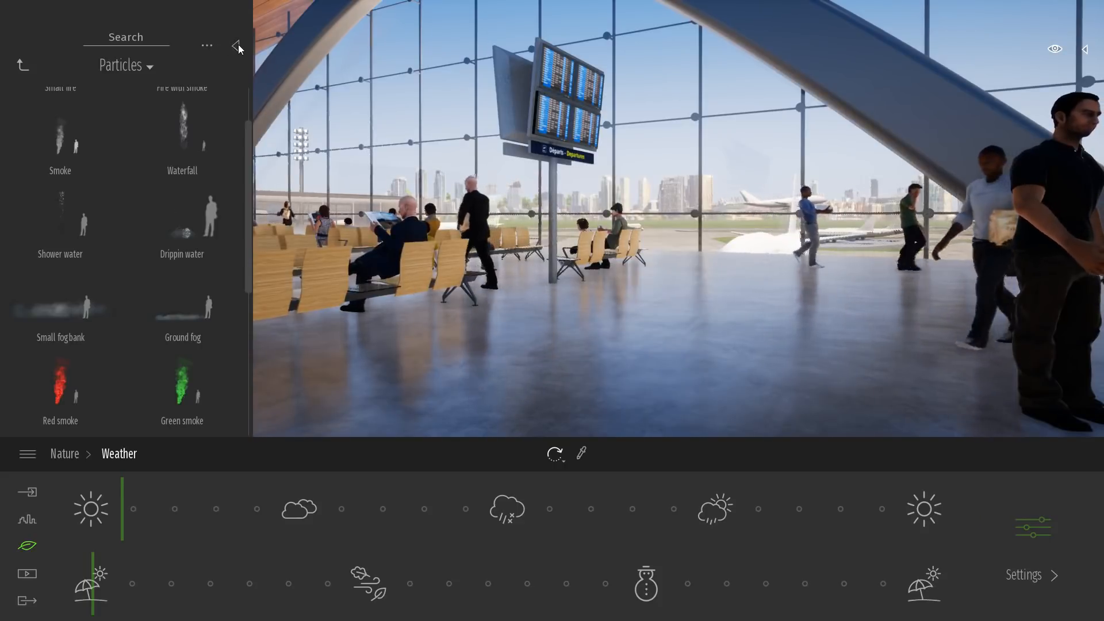
Hide the asset library, pick the waiting hall's Polished concrete 01 floor material and raise its reflection to 96%.
left_click(235, 46)
left_click(582, 454)
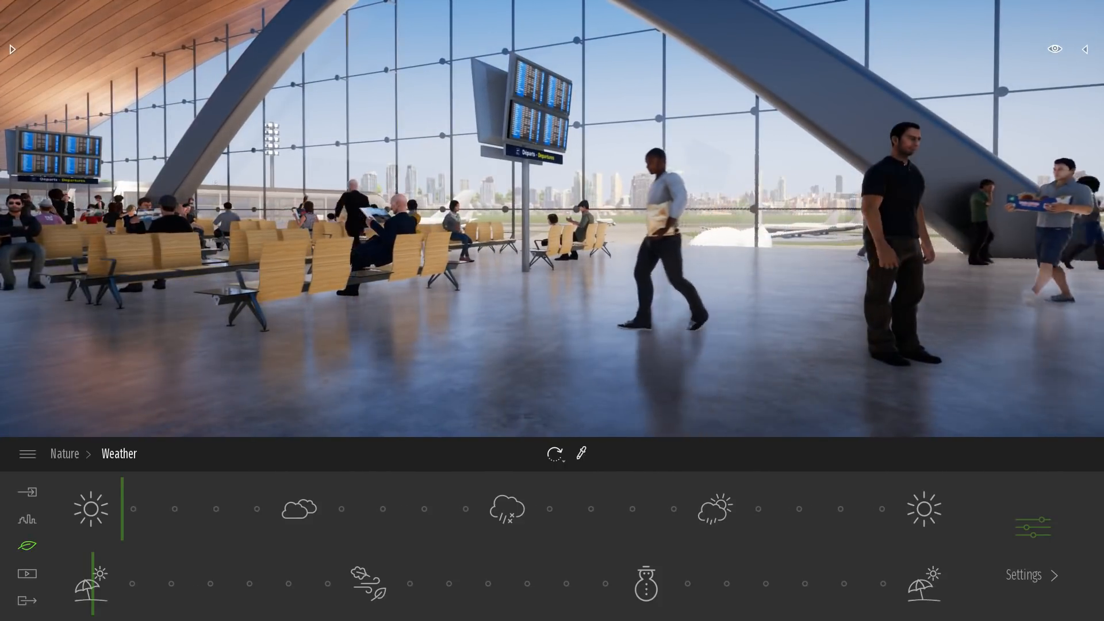
left_click(626, 364)
left_click_drag(576, 497, 577, 490)
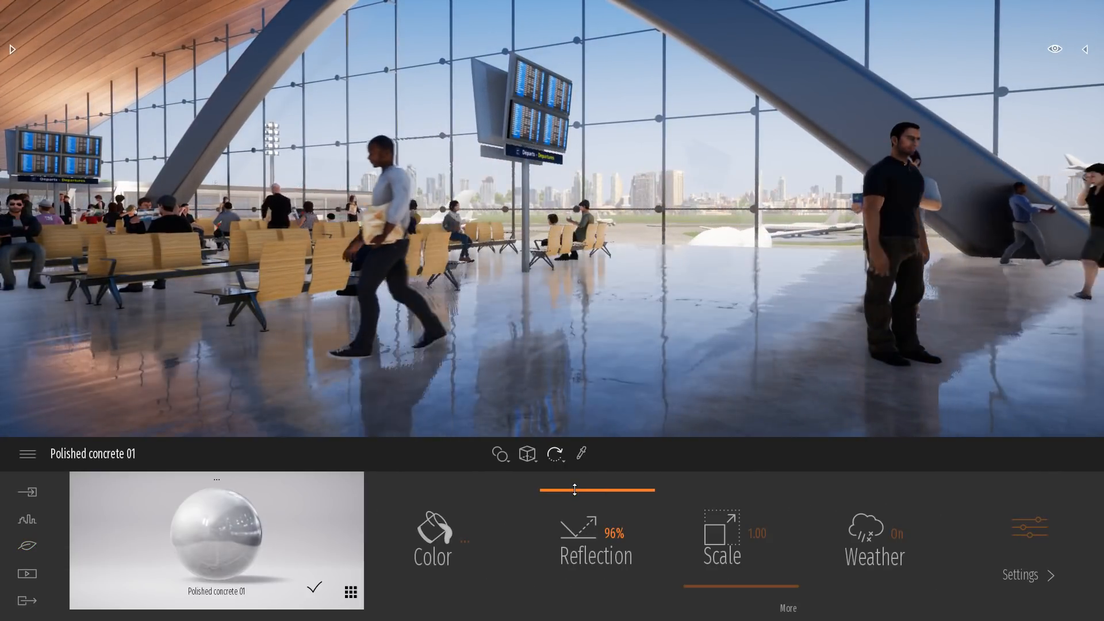
key("Left")
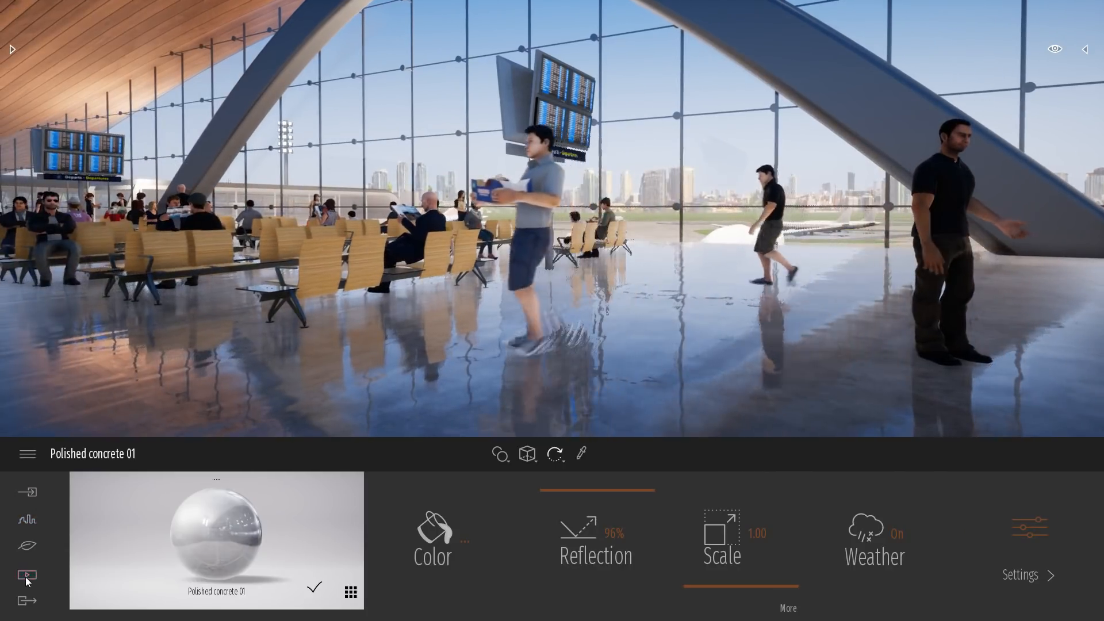
Create a still image of the waiting hall and return to its saved view after checking the floor reflections.
left_click(27, 575)
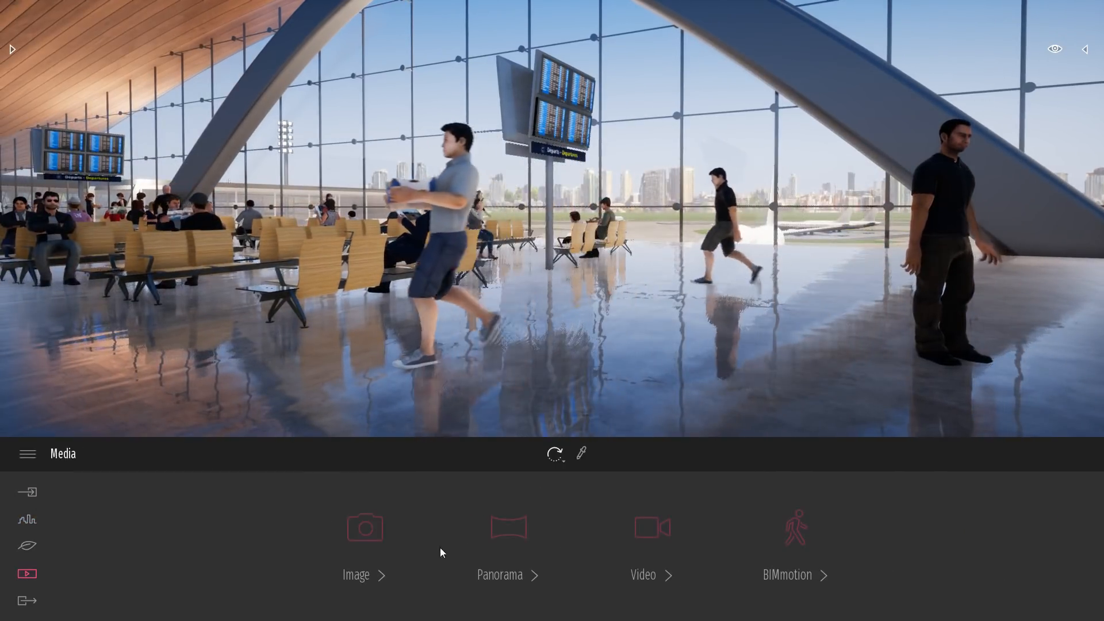
left_click(364, 528)
left_click(132, 535)
right_click_drag(677, 288, 662, 356)
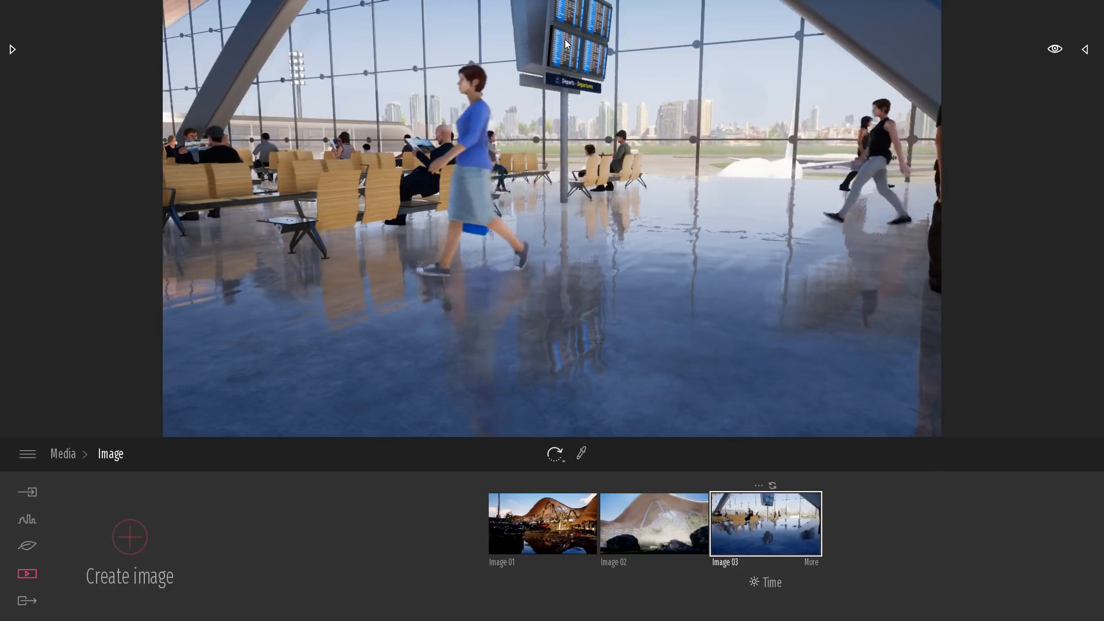
right_click_drag(745, 271, 750, 357)
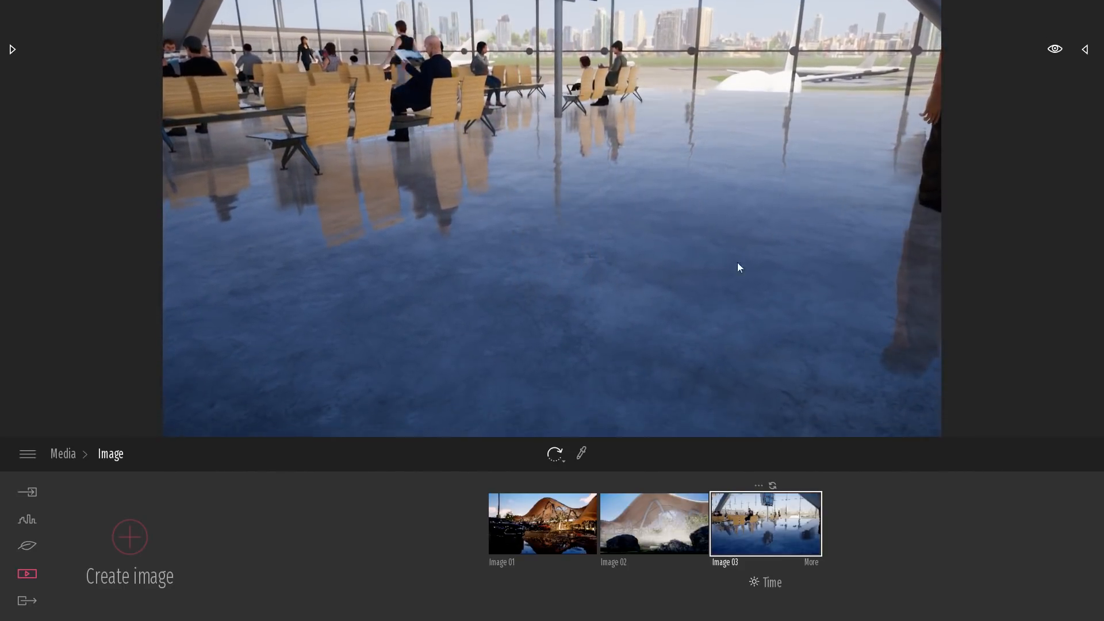
mouse_move(758, 259)
right_mouse_down()
mouse_move(757, 248)
mouse_move(755, 258)
right_mouse_up()
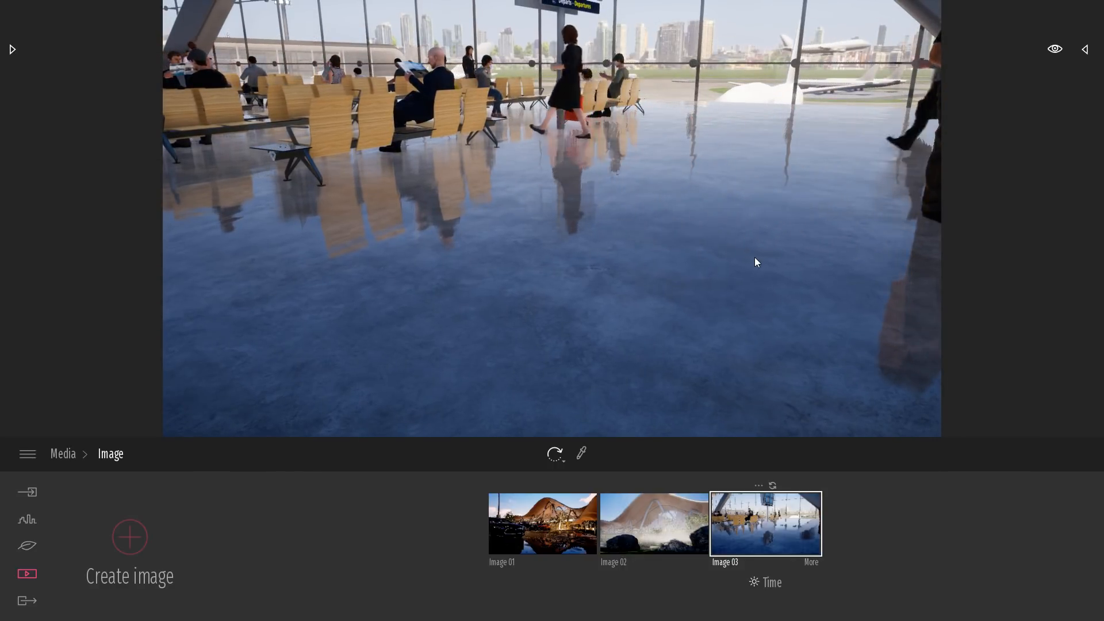
left_click(780, 546)
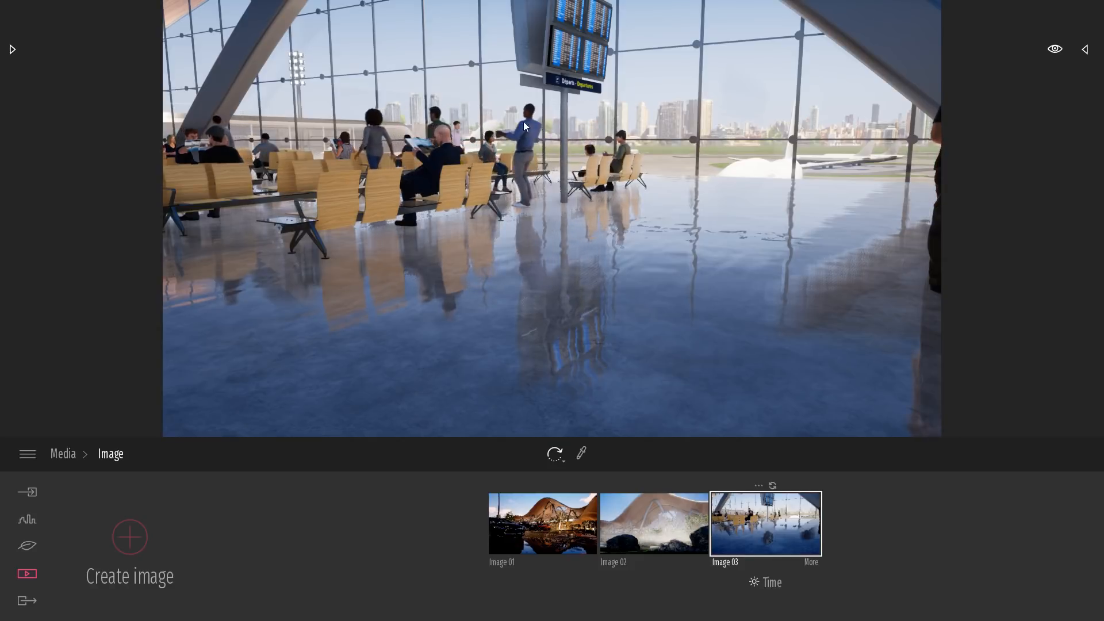
Select only Image 03 for export and export it to the Bureau folder.
left_click(19, 603)
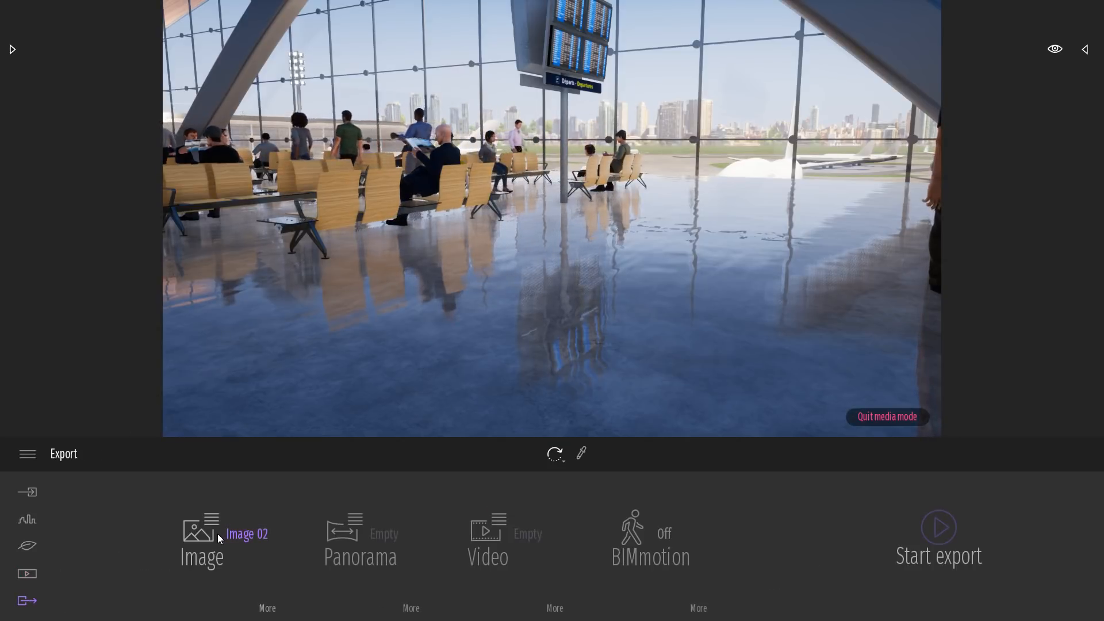
left_click(222, 485)
left_click(222, 485)
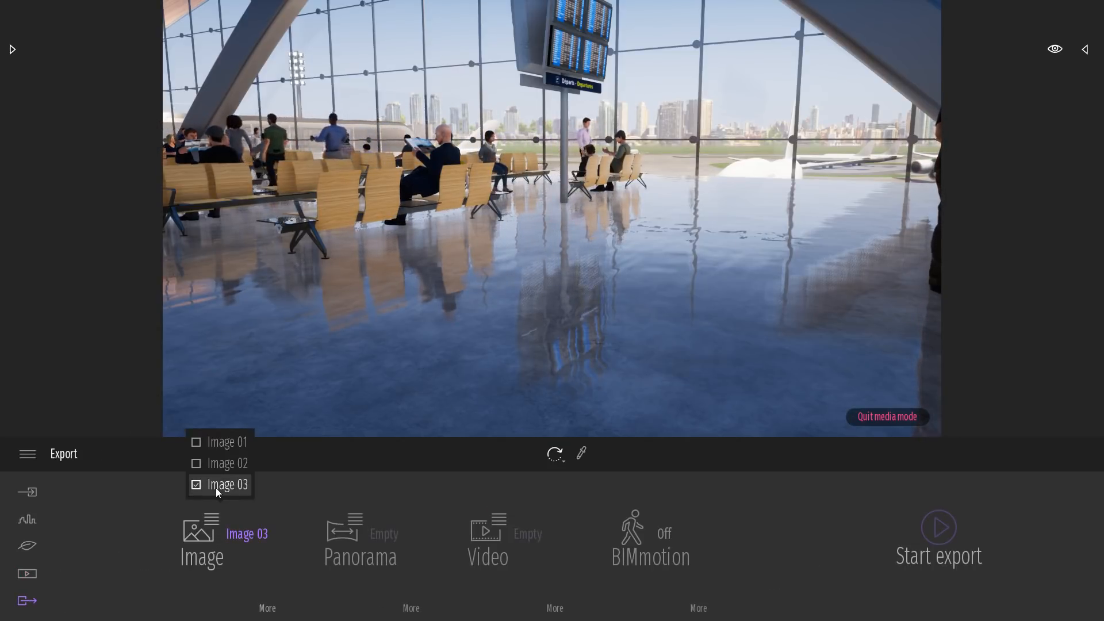
left_click(946, 531)
left_click(23, 291)
left_click(429, 476)
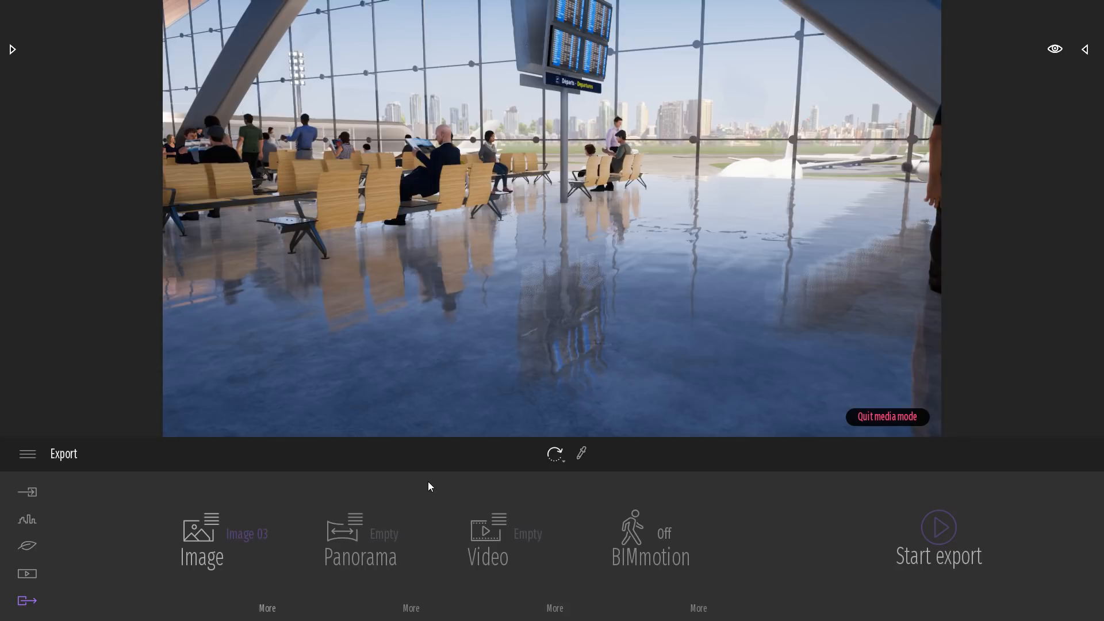
Set the image export's Overdraw to 100% and export Image 03 again to the Bureau folder.
left_click(268, 608)
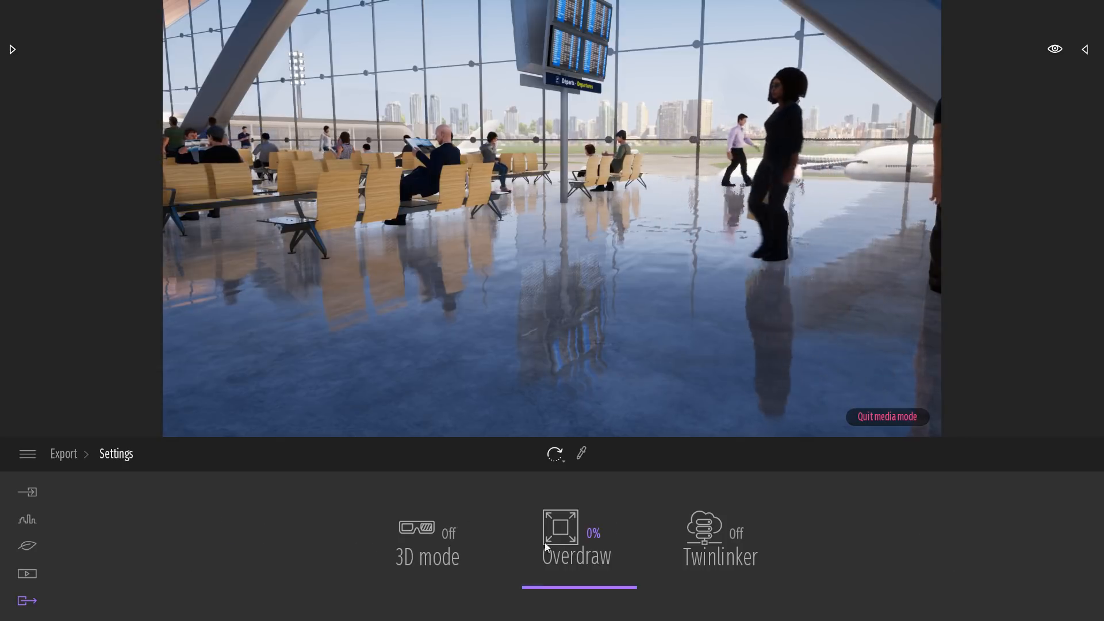
left_click_drag(548, 587, 552, 460)
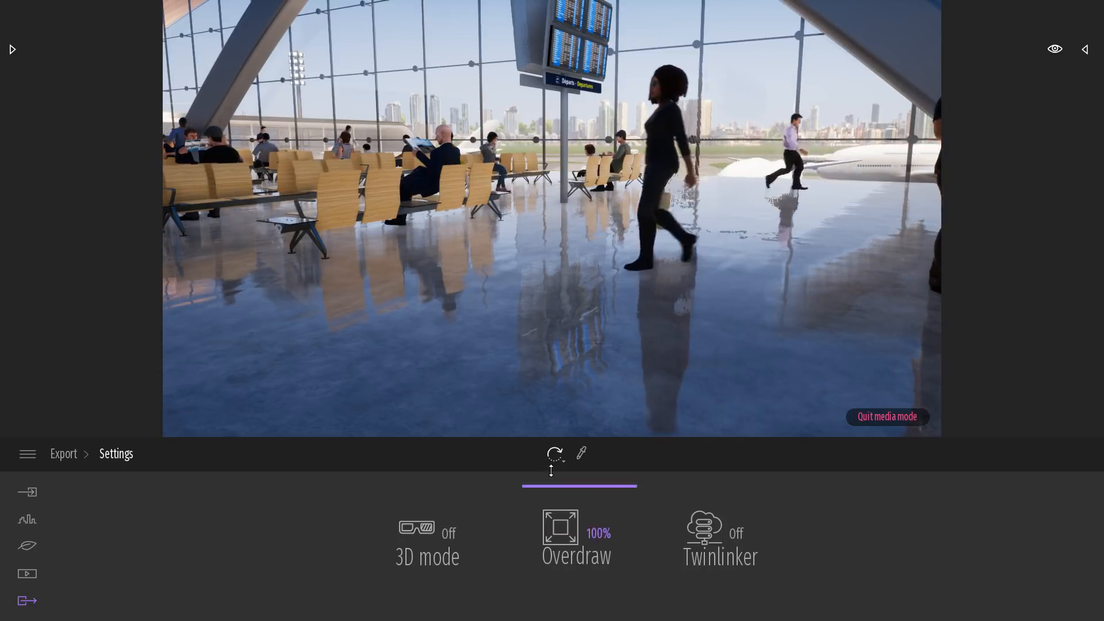
left_click(64, 454)
left_click(939, 527)
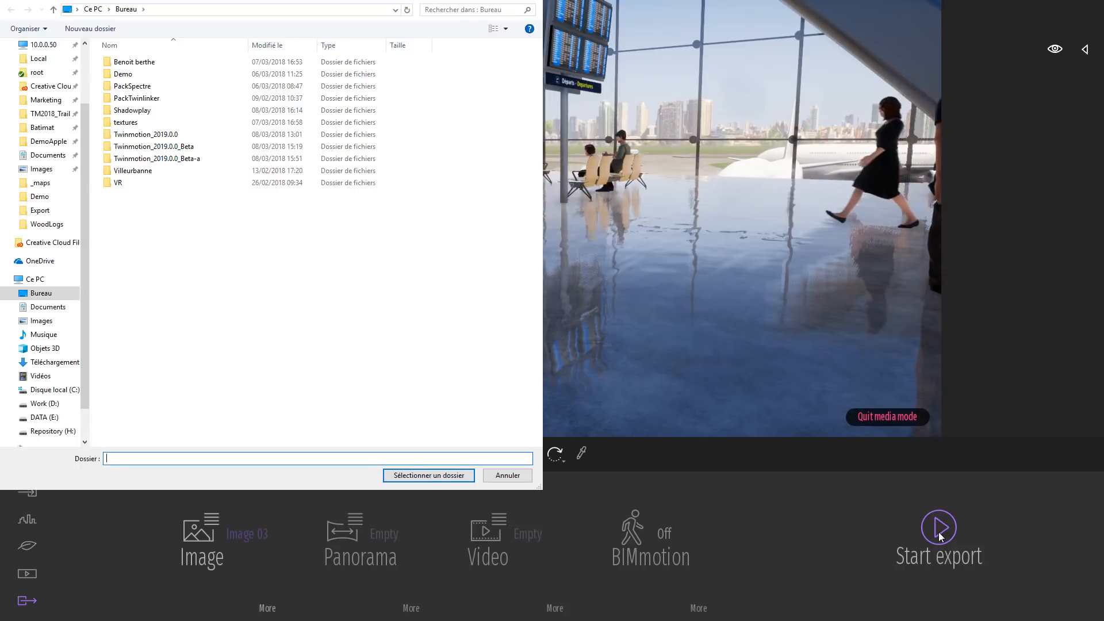
left_click(423, 477)
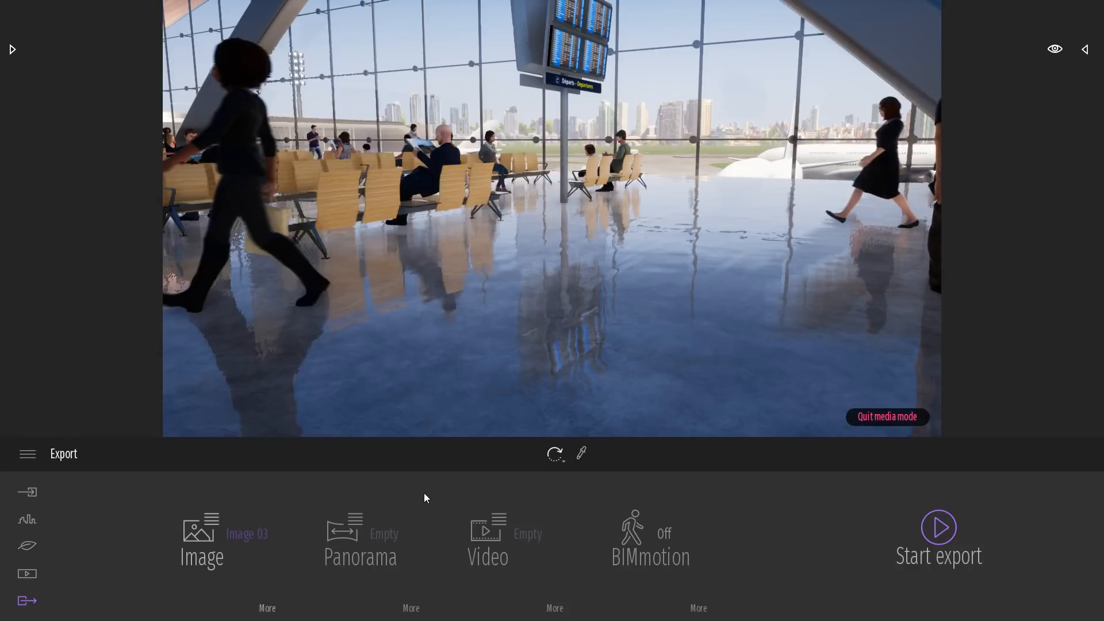